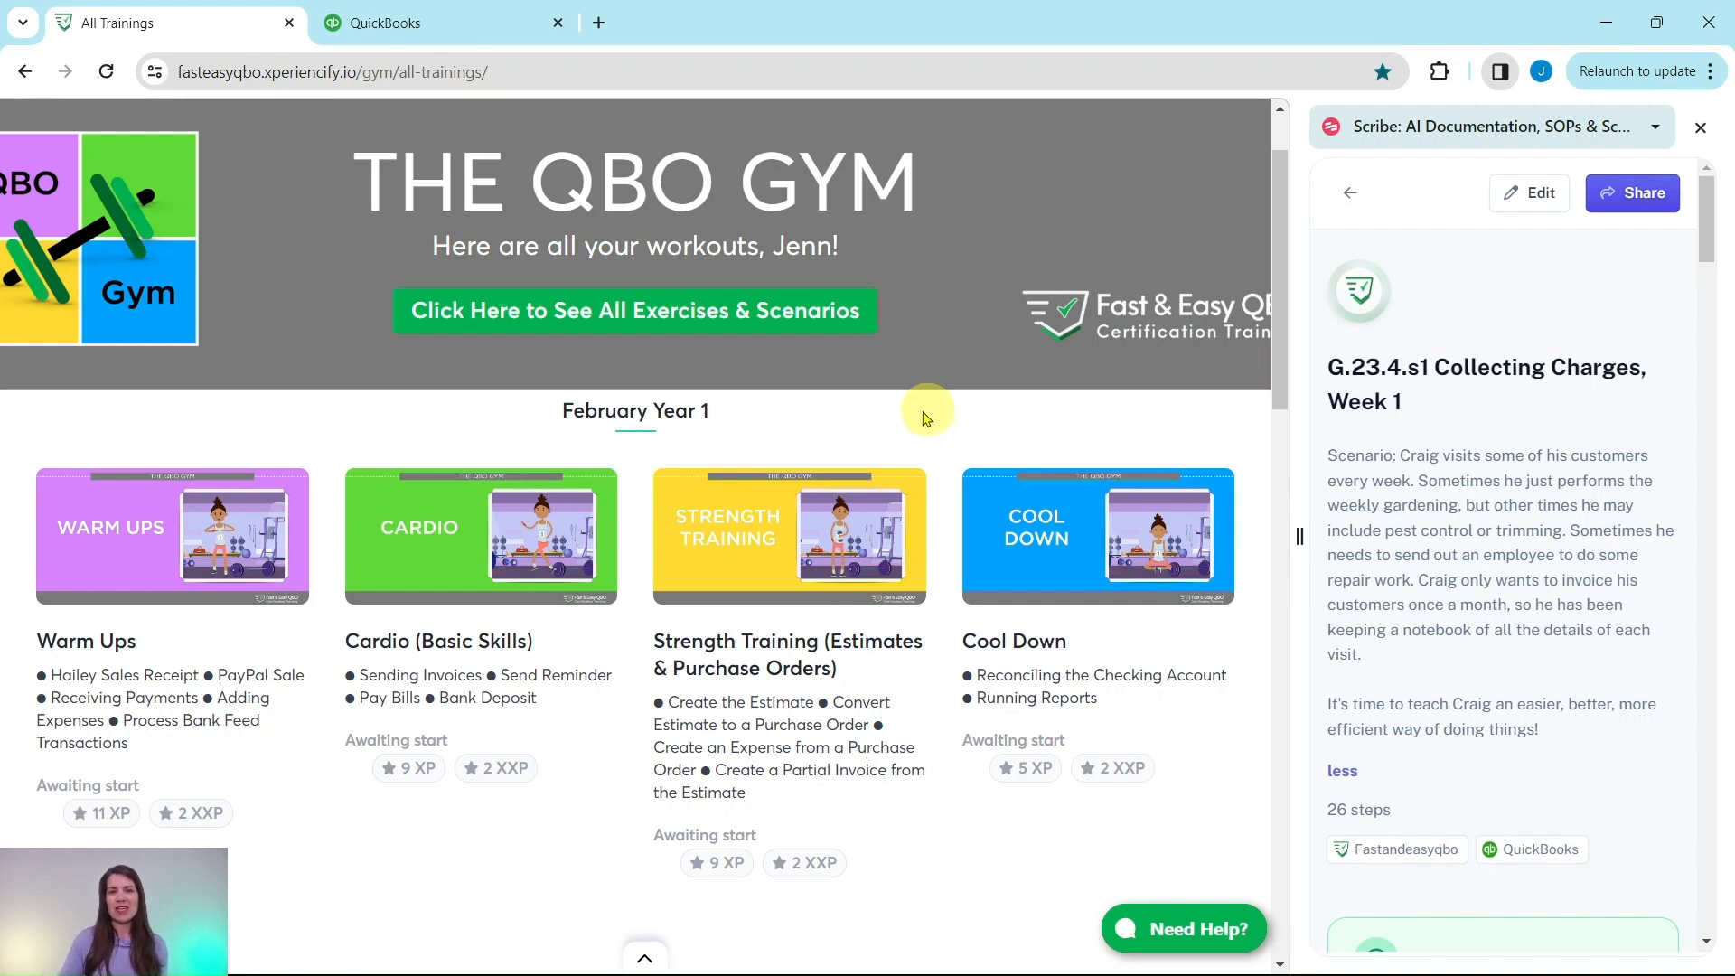
- Open the April Year 1 Strength Training (Billable Charges) lesson from the list of all trainings
{"action": "scroll", "coordinate": [922, 416], "scroll_direction": "down", "scroll_amount": 9}
{"action": "scroll", "coordinate": [875, 399], "scroll_direction": "down", "scroll_amount": 6}
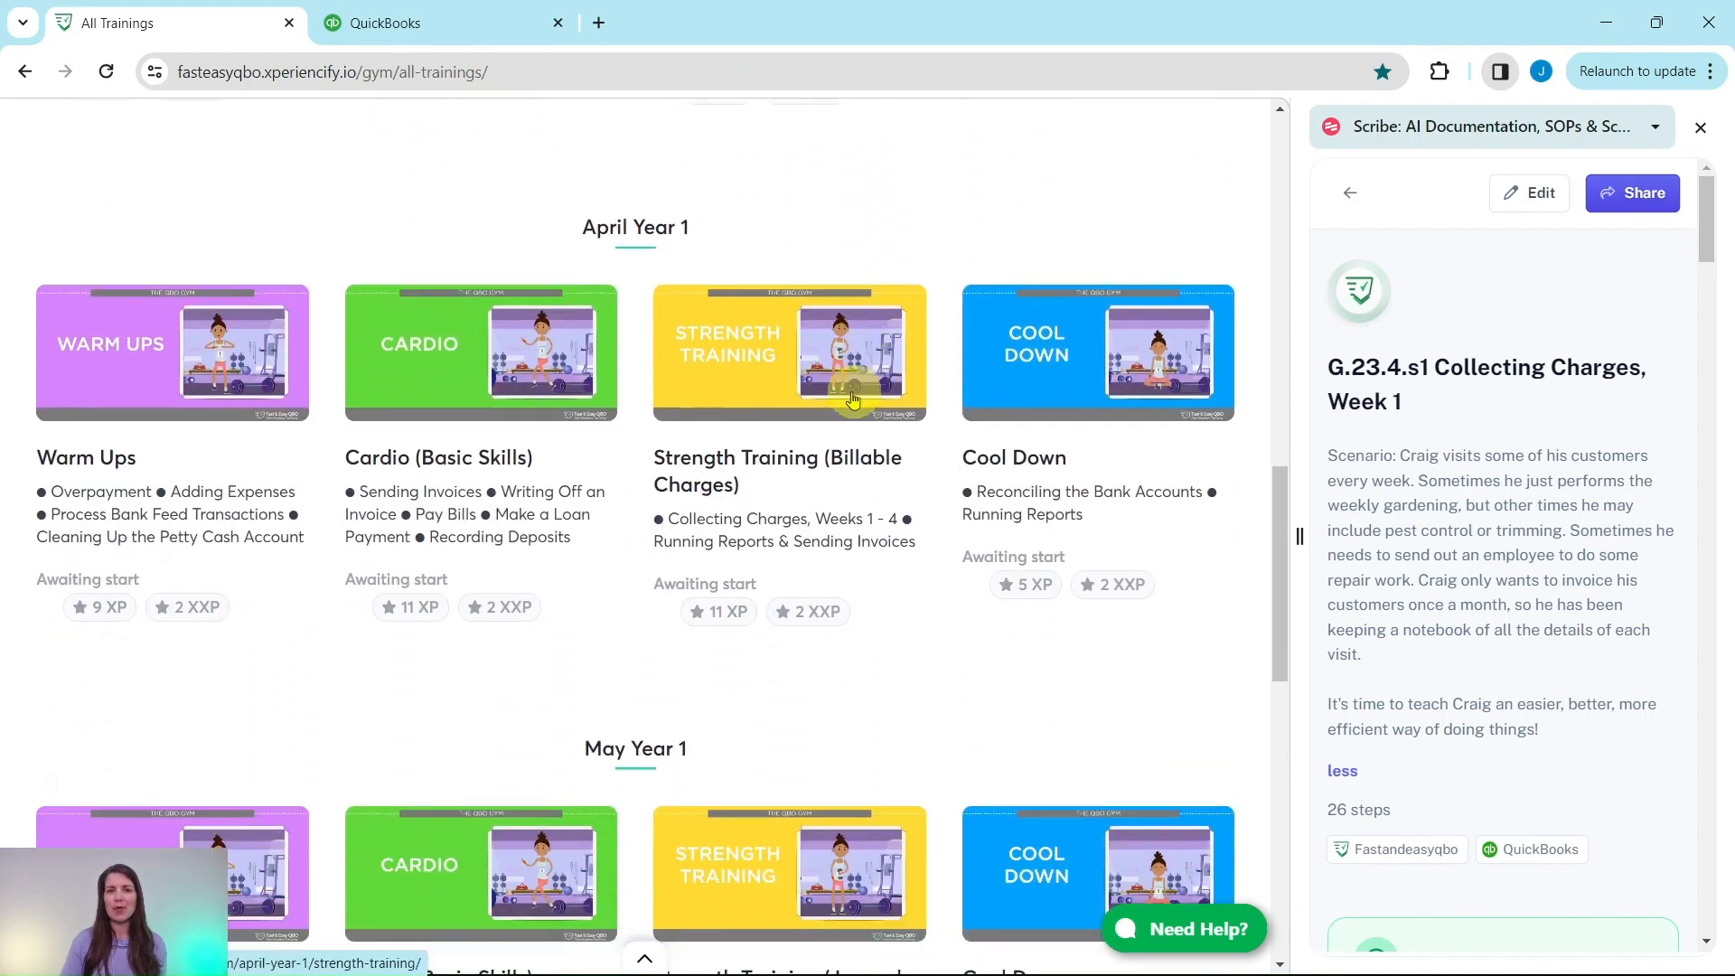
{"action": "left_click", "coordinate": [742, 348]}
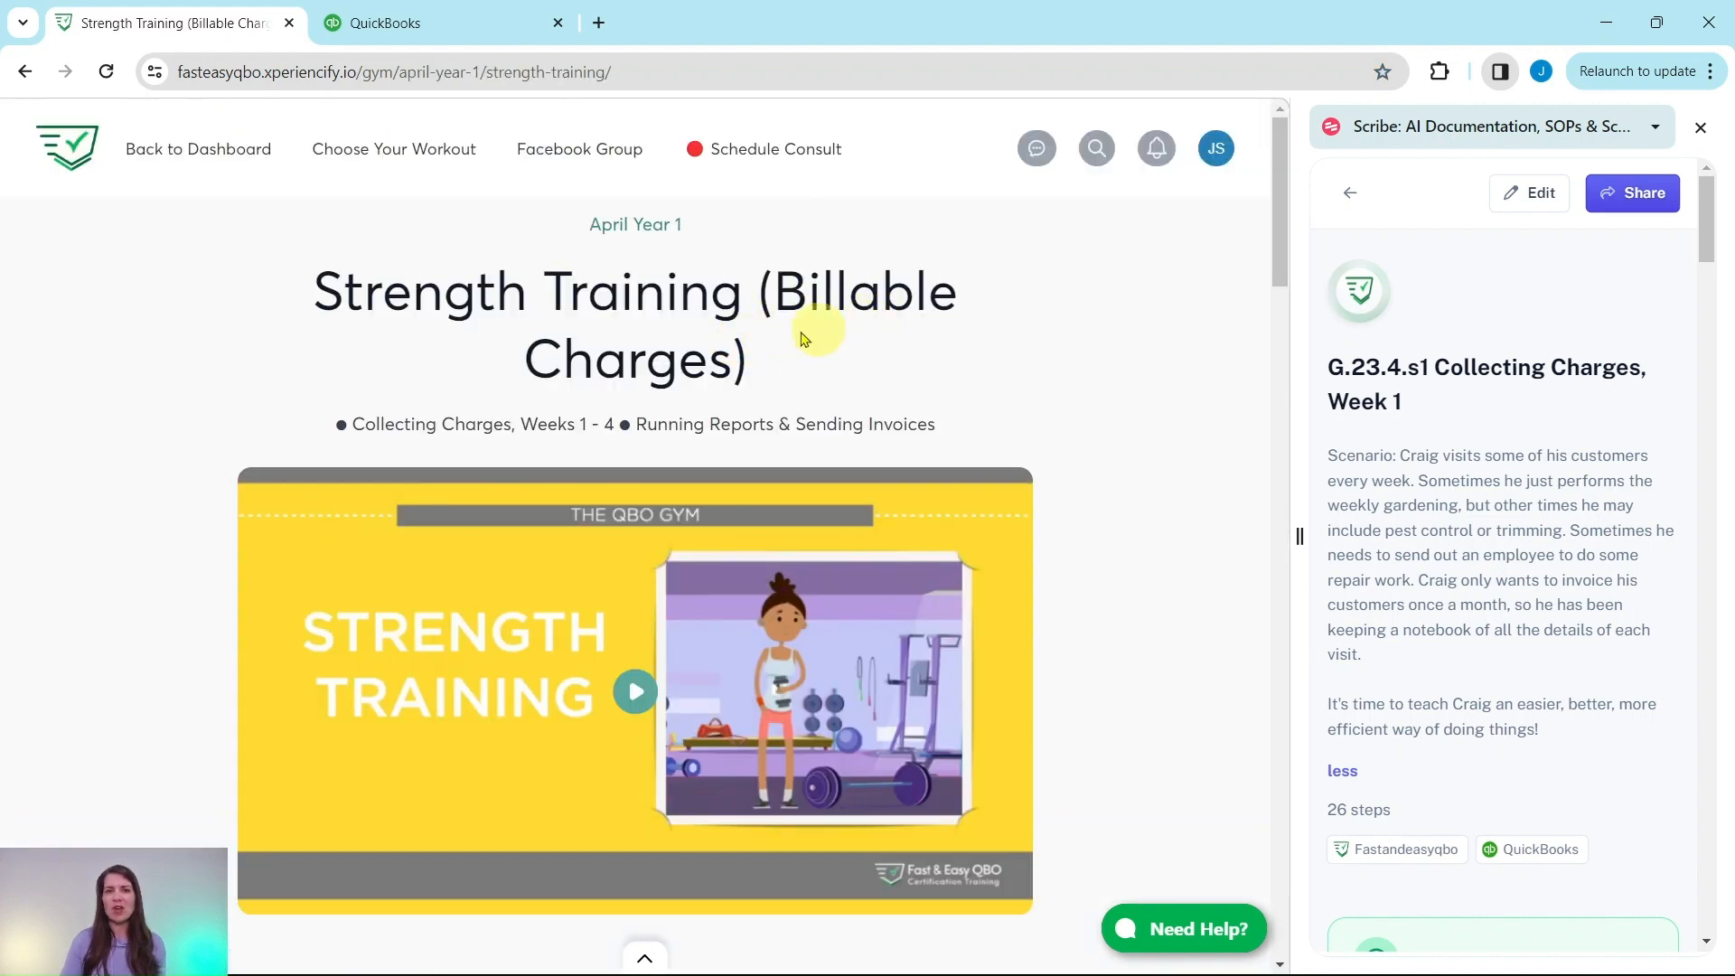
- Look through the lesson's video, Strength Training Quiz and hands-on practice exercises G.23.4.s1 to G.23.4.s5
{"action": "scroll", "coordinate": [976, 366], "scroll_direction": "down", "scroll_amount": 3}
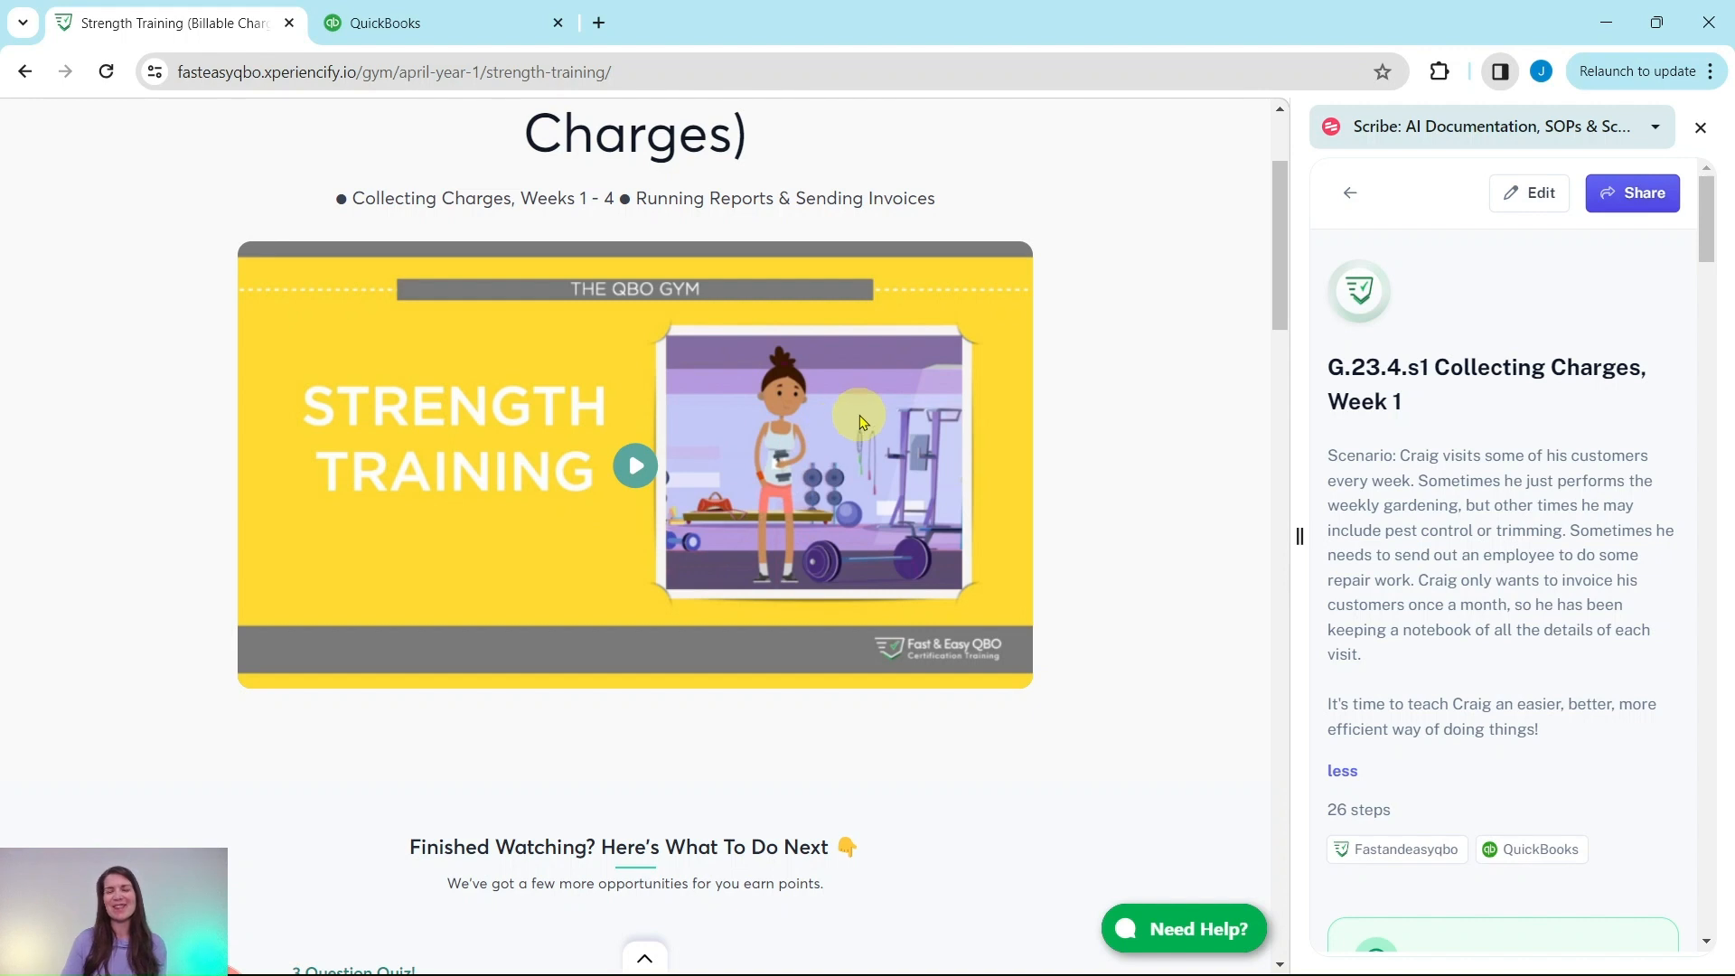
{"action": "scroll", "coordinate": [863, 420], "scroll_direction": "down", "scroll_amount": 1}
{"action": "scroll", "coordinate": [863, 420], "scroll_direction": "down", "scroll_amount": 8}
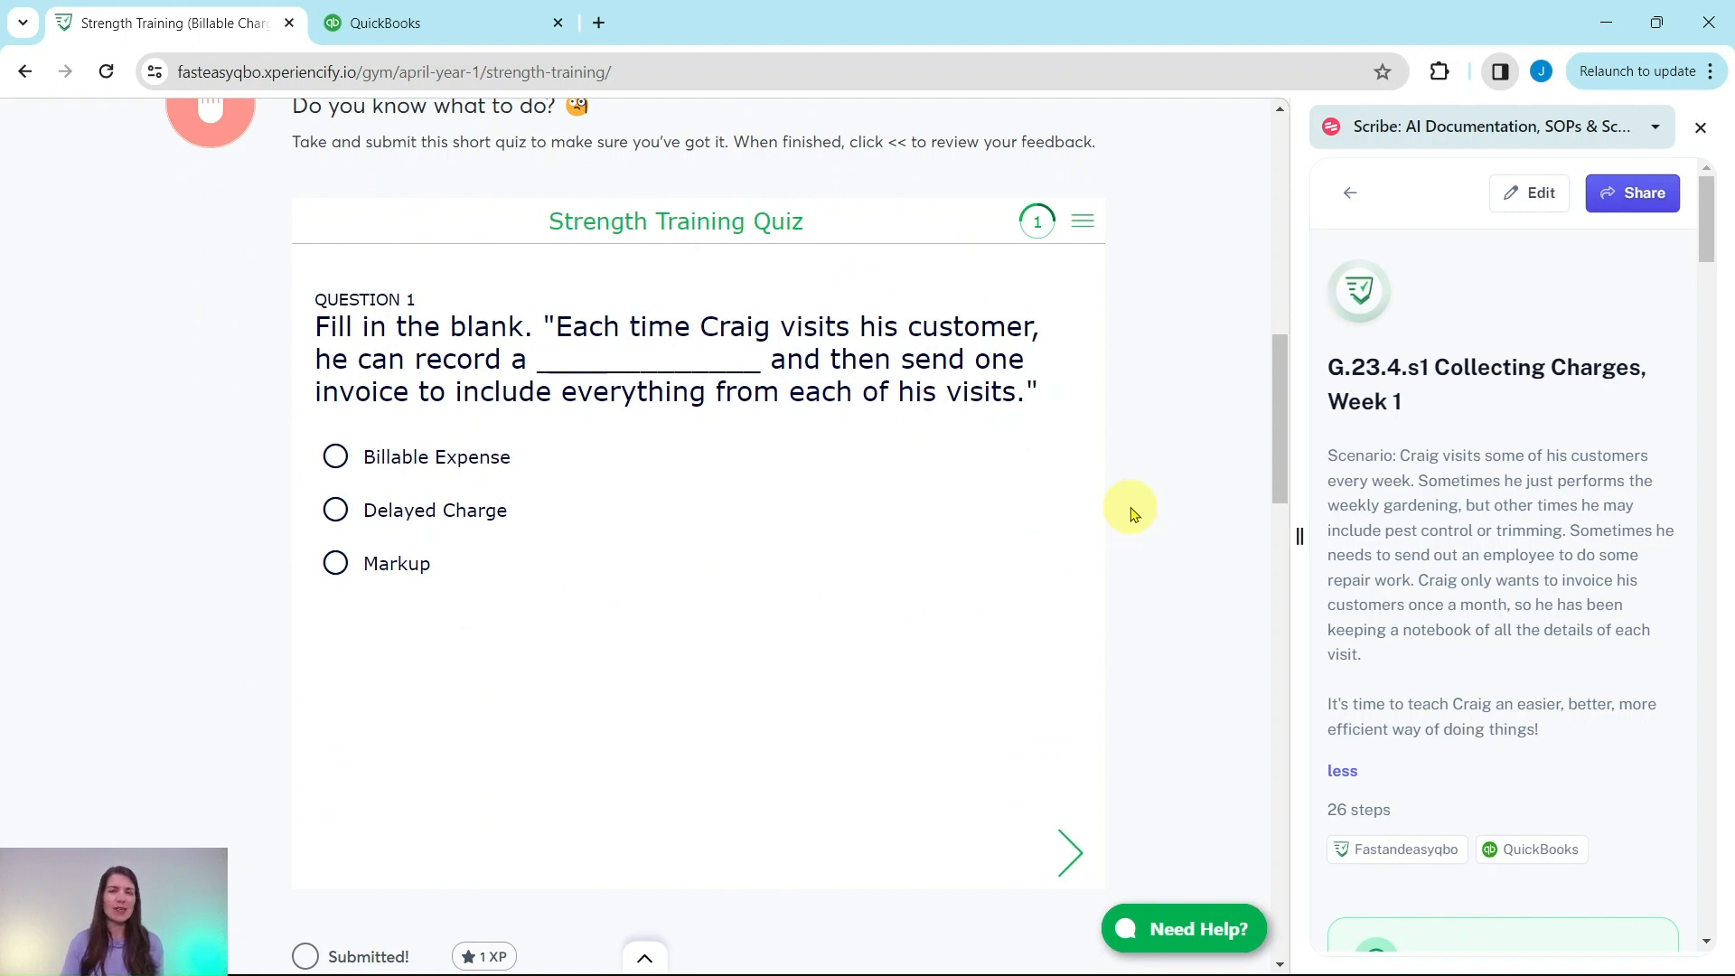
{"action": "scroll", "coordinate": [1130, 506], "scroll_direction": "down", "scroll_amount": 9}
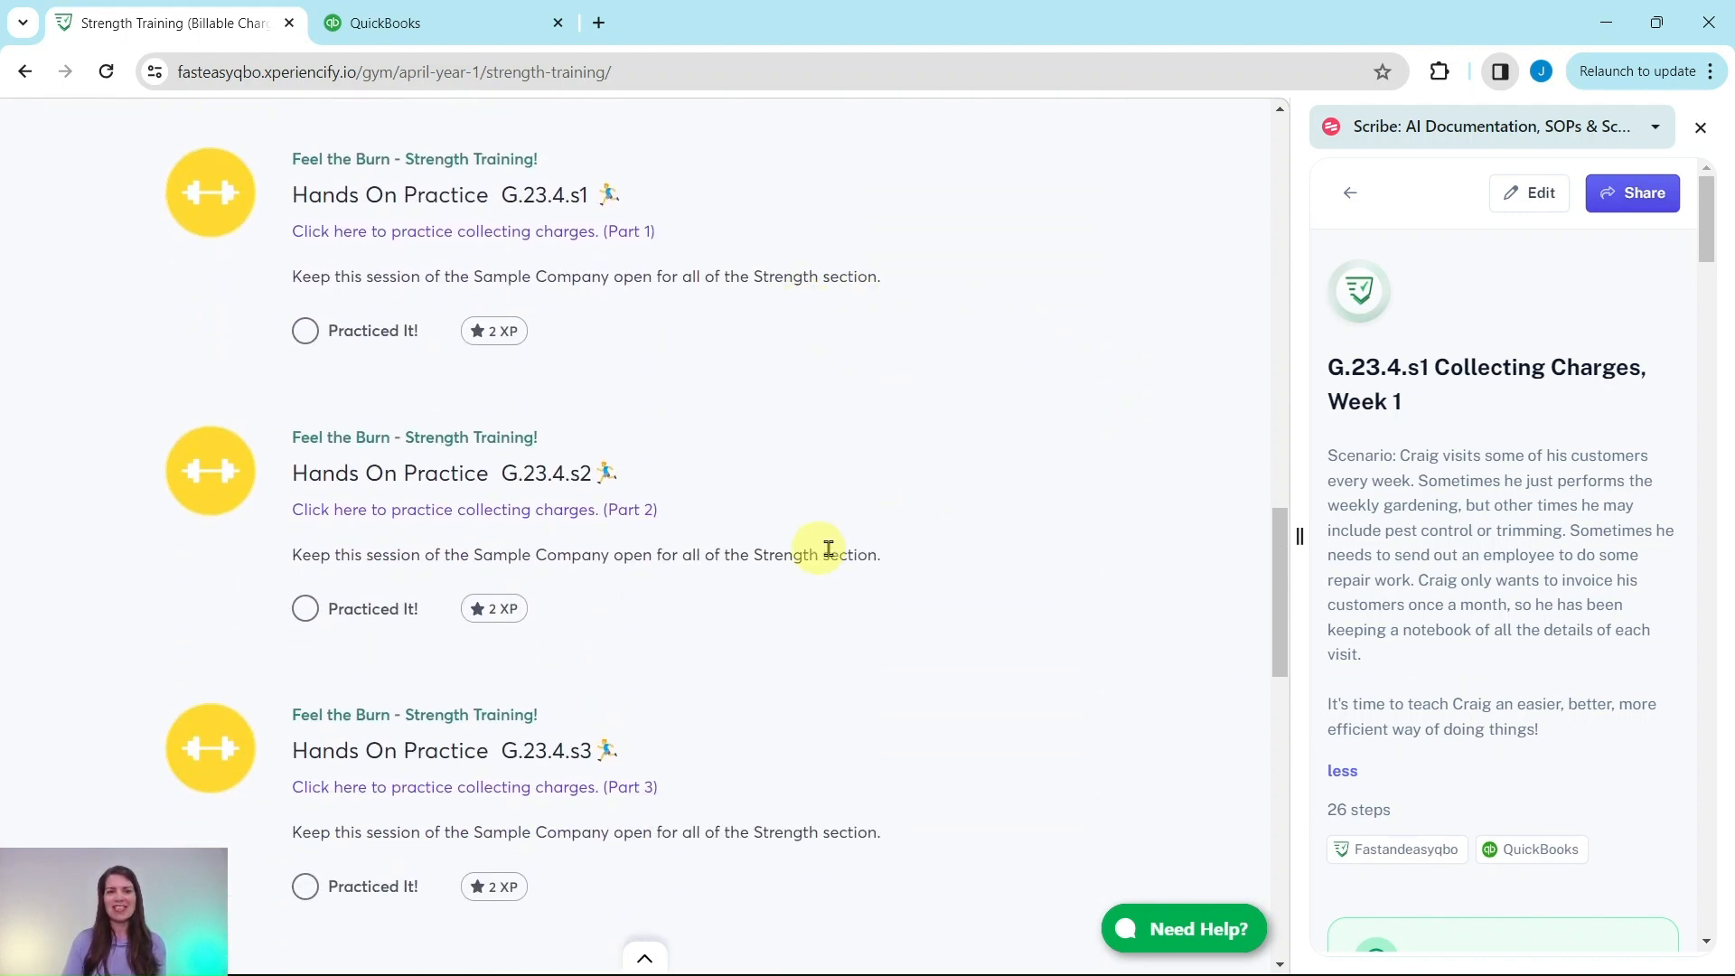
{"action": "scroll", "coordinate": [922, 554], "scroll_direction": "down", "scroll_amount": 5}
{"action": "scroll", "coordinate": [884, 567], "scroll_direction": "down", "scroll_amount": 8}
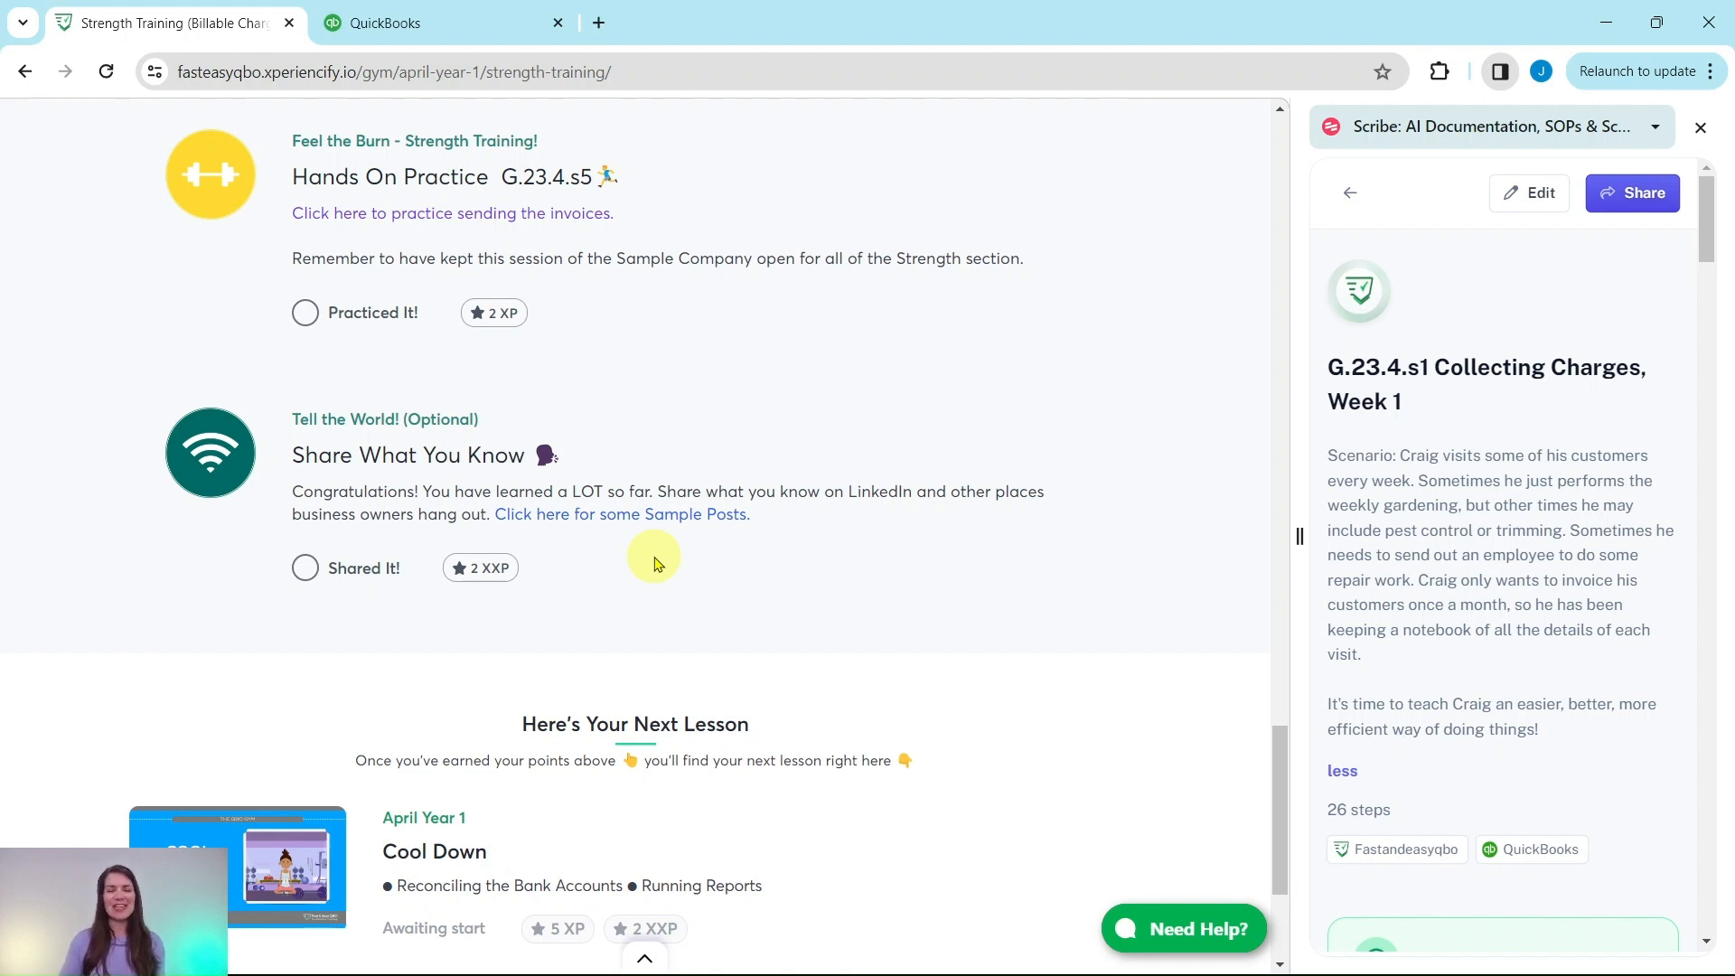
{"action": "scroll", "coordinate": [654, 564], "scroll_direction": "up", "scroll_amount": 10}
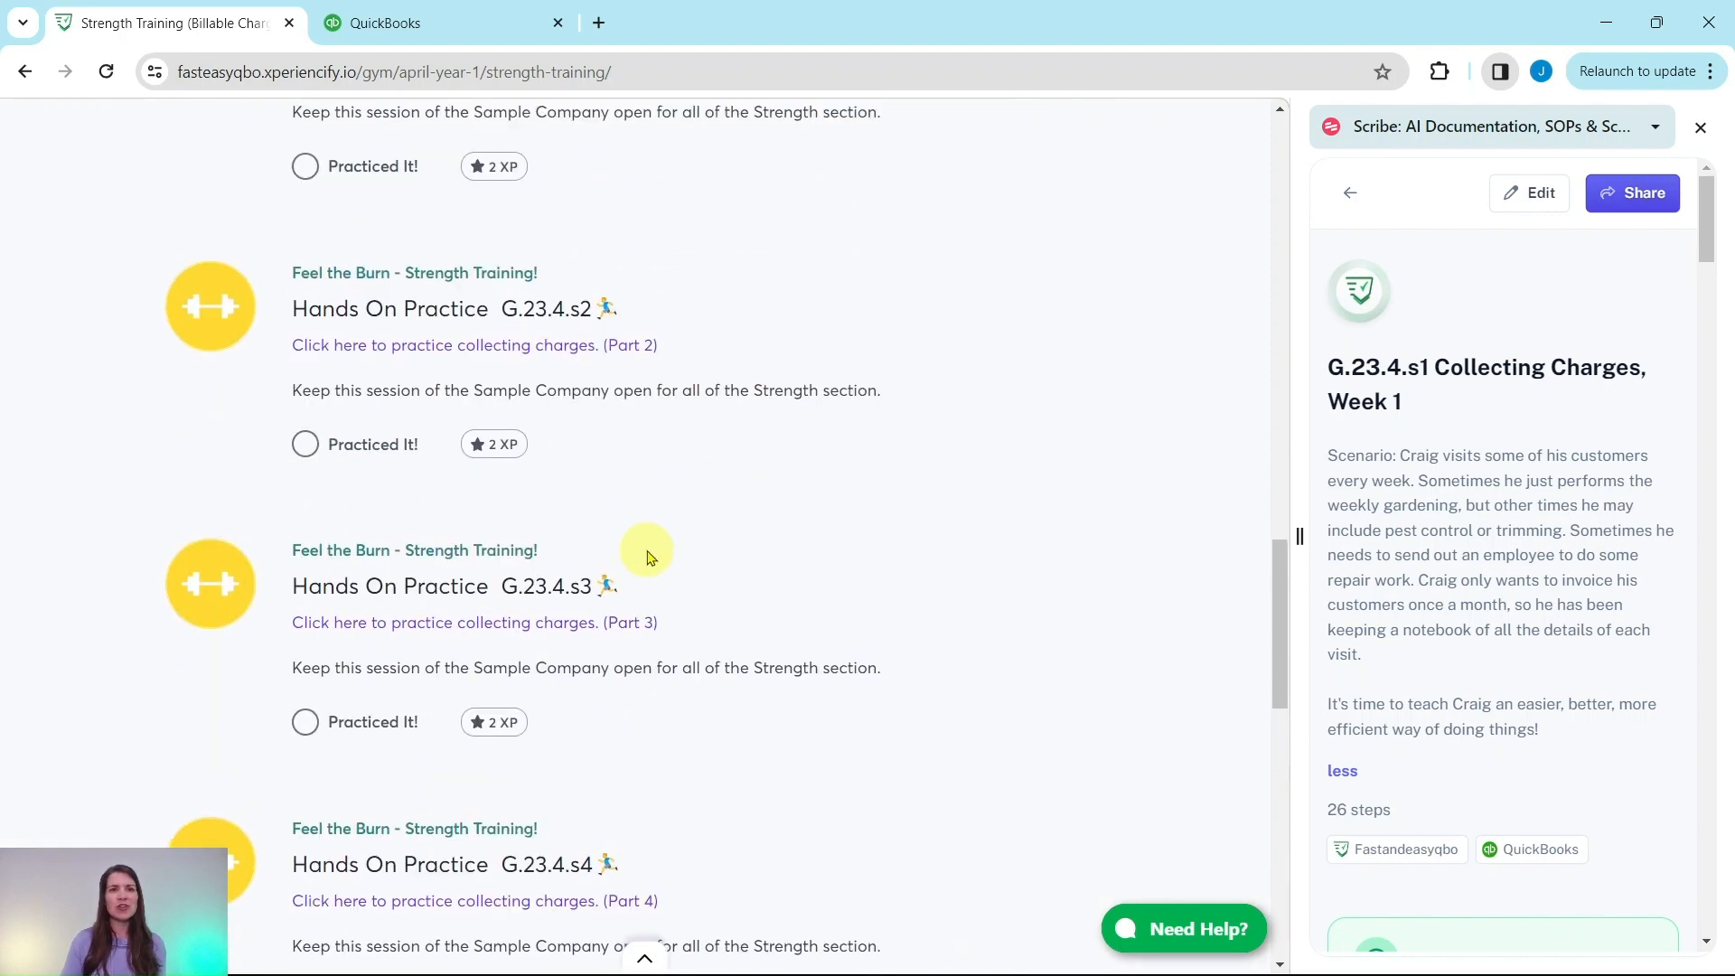
{"action": "scroll", "coordinate": [647, 557], "scroll_direction": "up", "scroll_amount": 3}
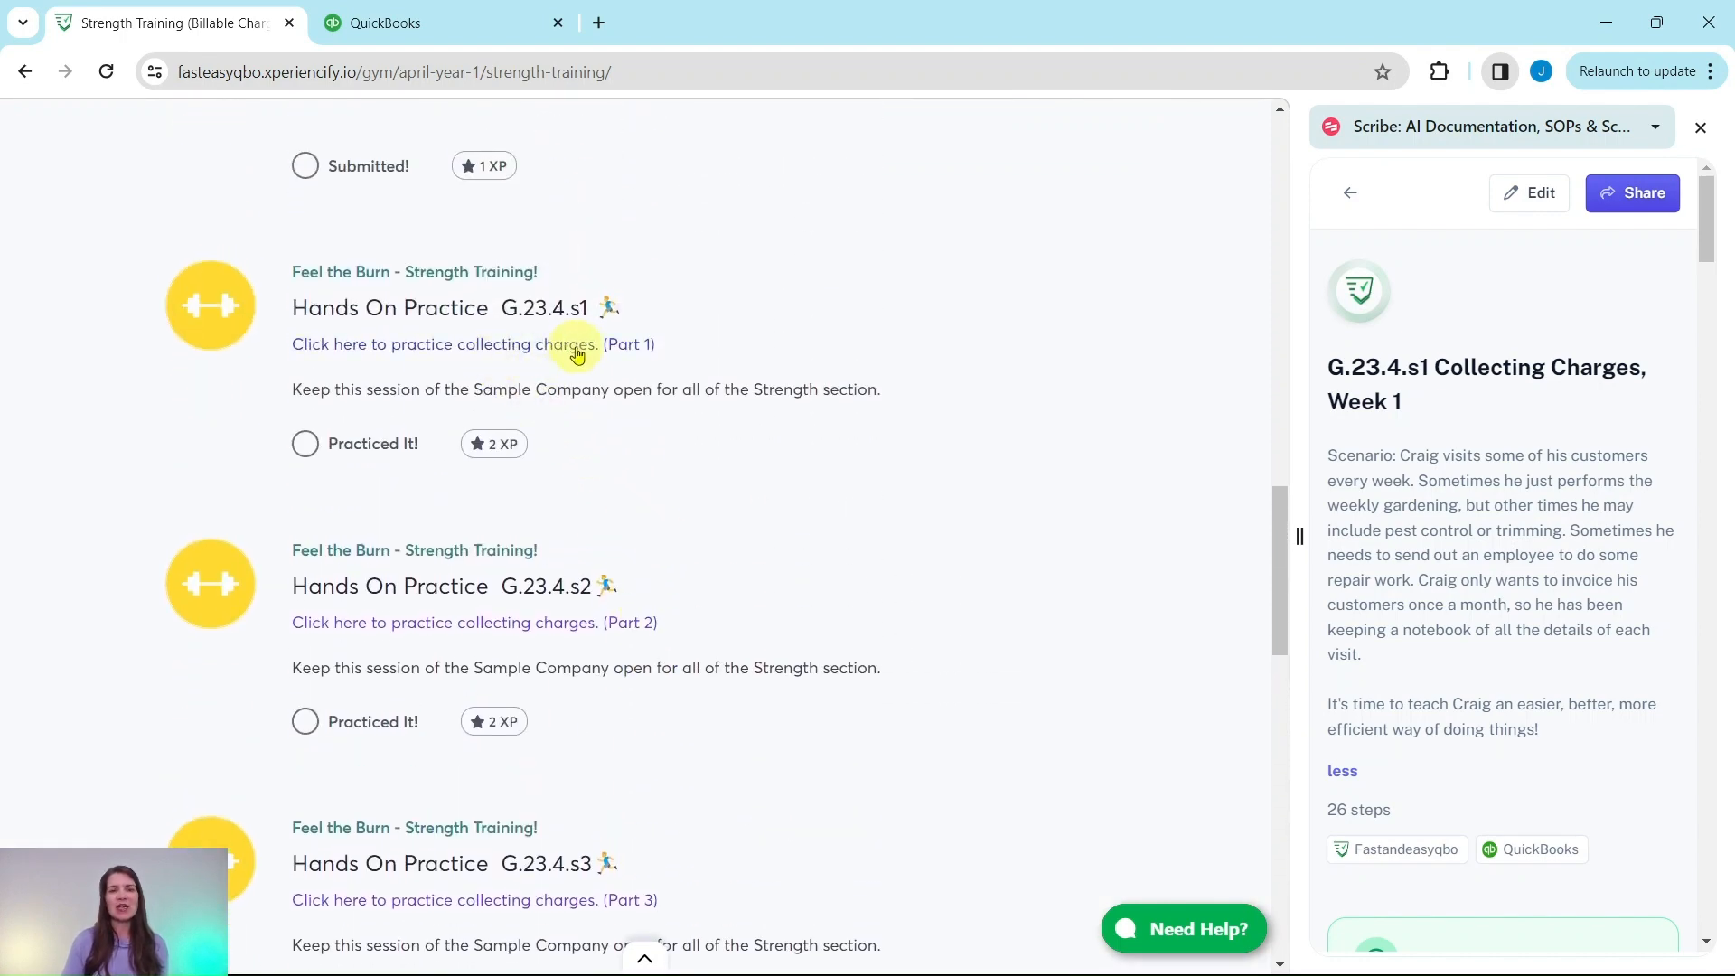
{"action": "scroll", "coordinate": [767, 470], "scroll_direction": "down", "scroll_amount": 2}
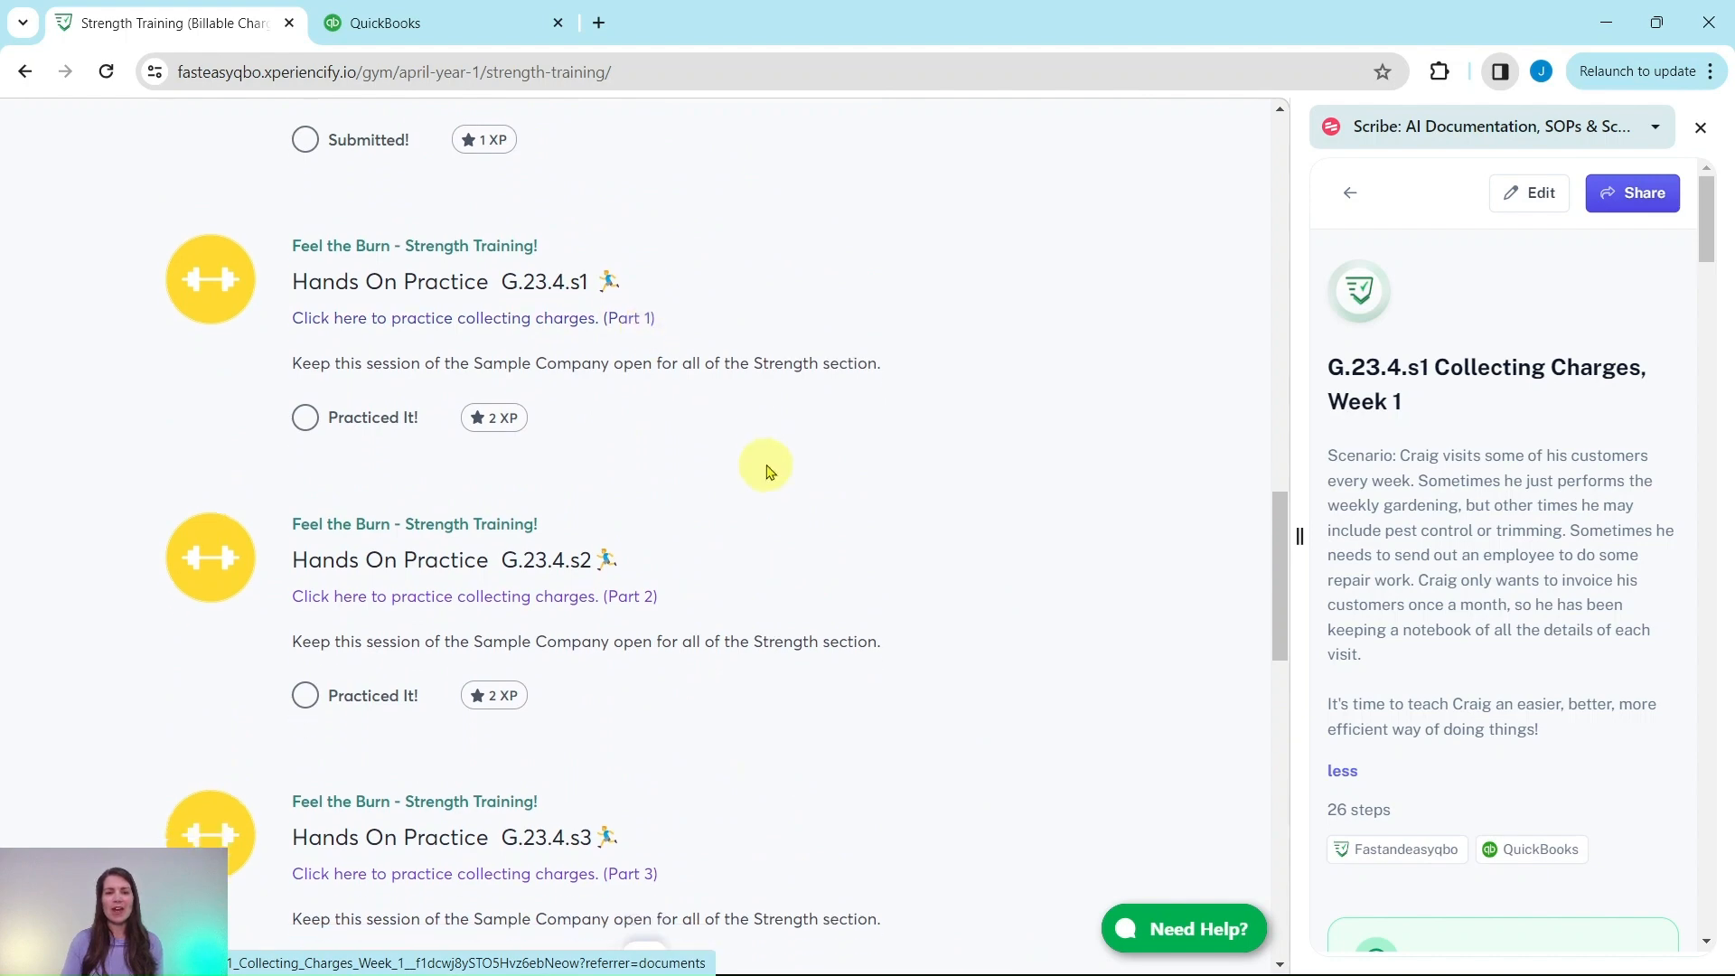
{"action": "scroll", "coordinate": [767, 470], "scroll_direction": "down", "scroll_amount": 7}
{"action": "scroll", "coordinate": [709, 493], "scroll_direction": "up", "scroll_amount": 5}
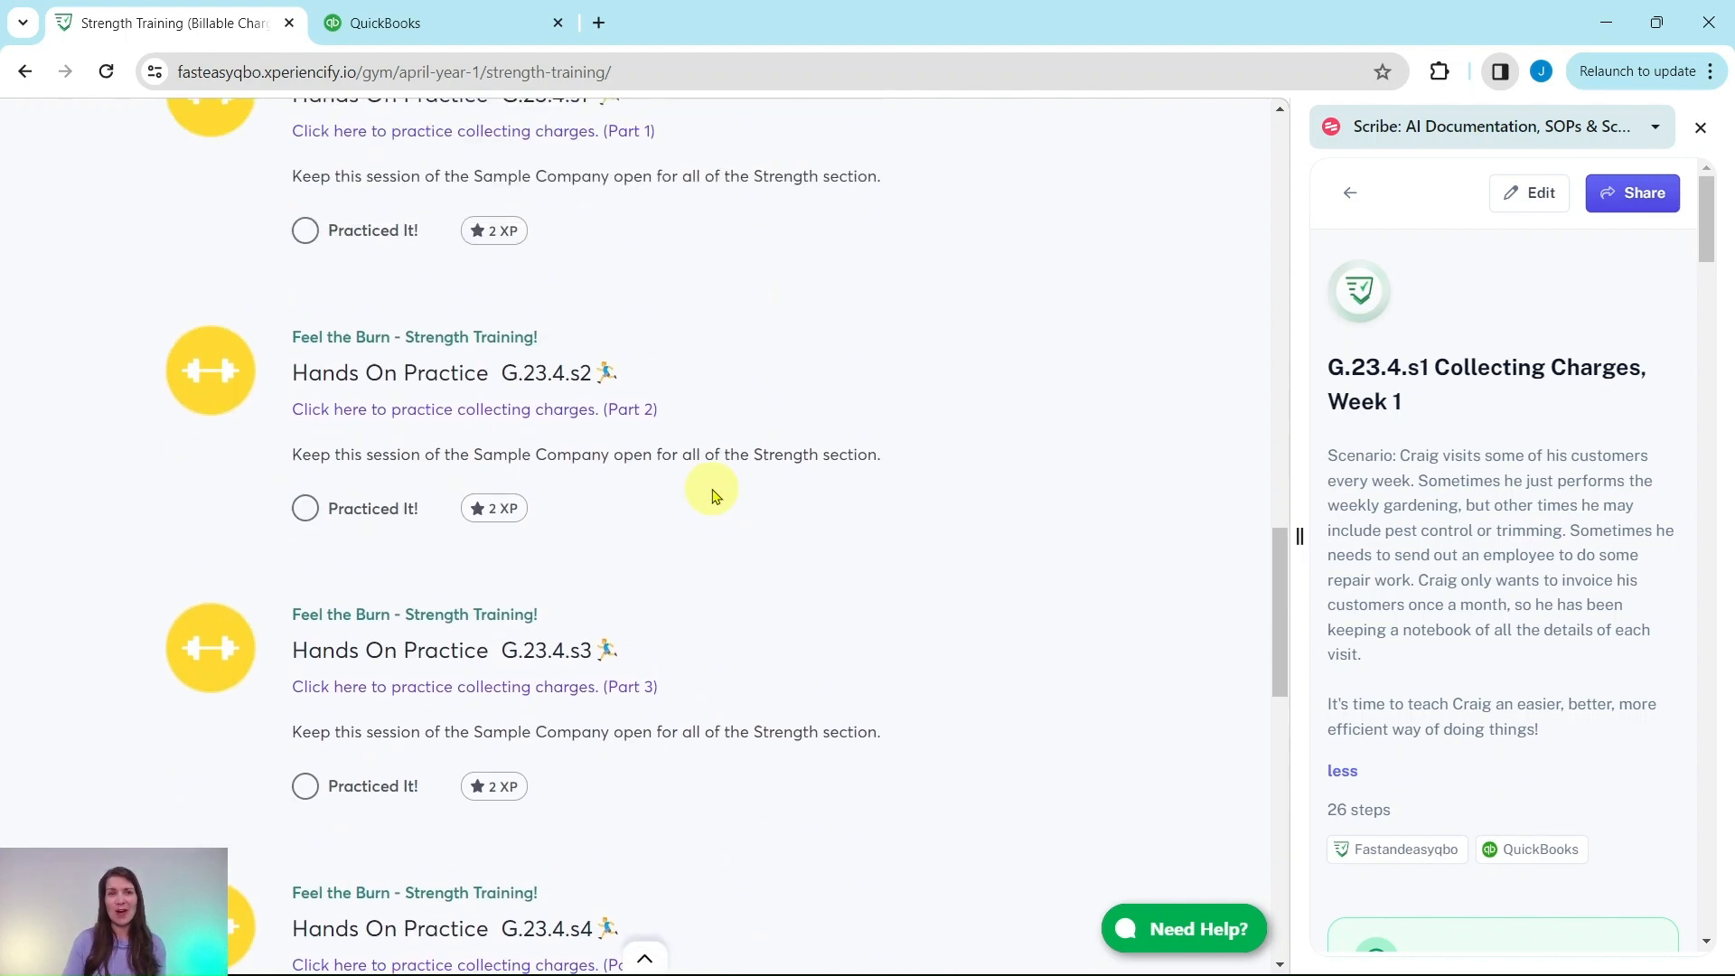
{"action": "scroll", "coordinate": [712, 495], "scroll_direction": "up", "scroll_amount": 3}
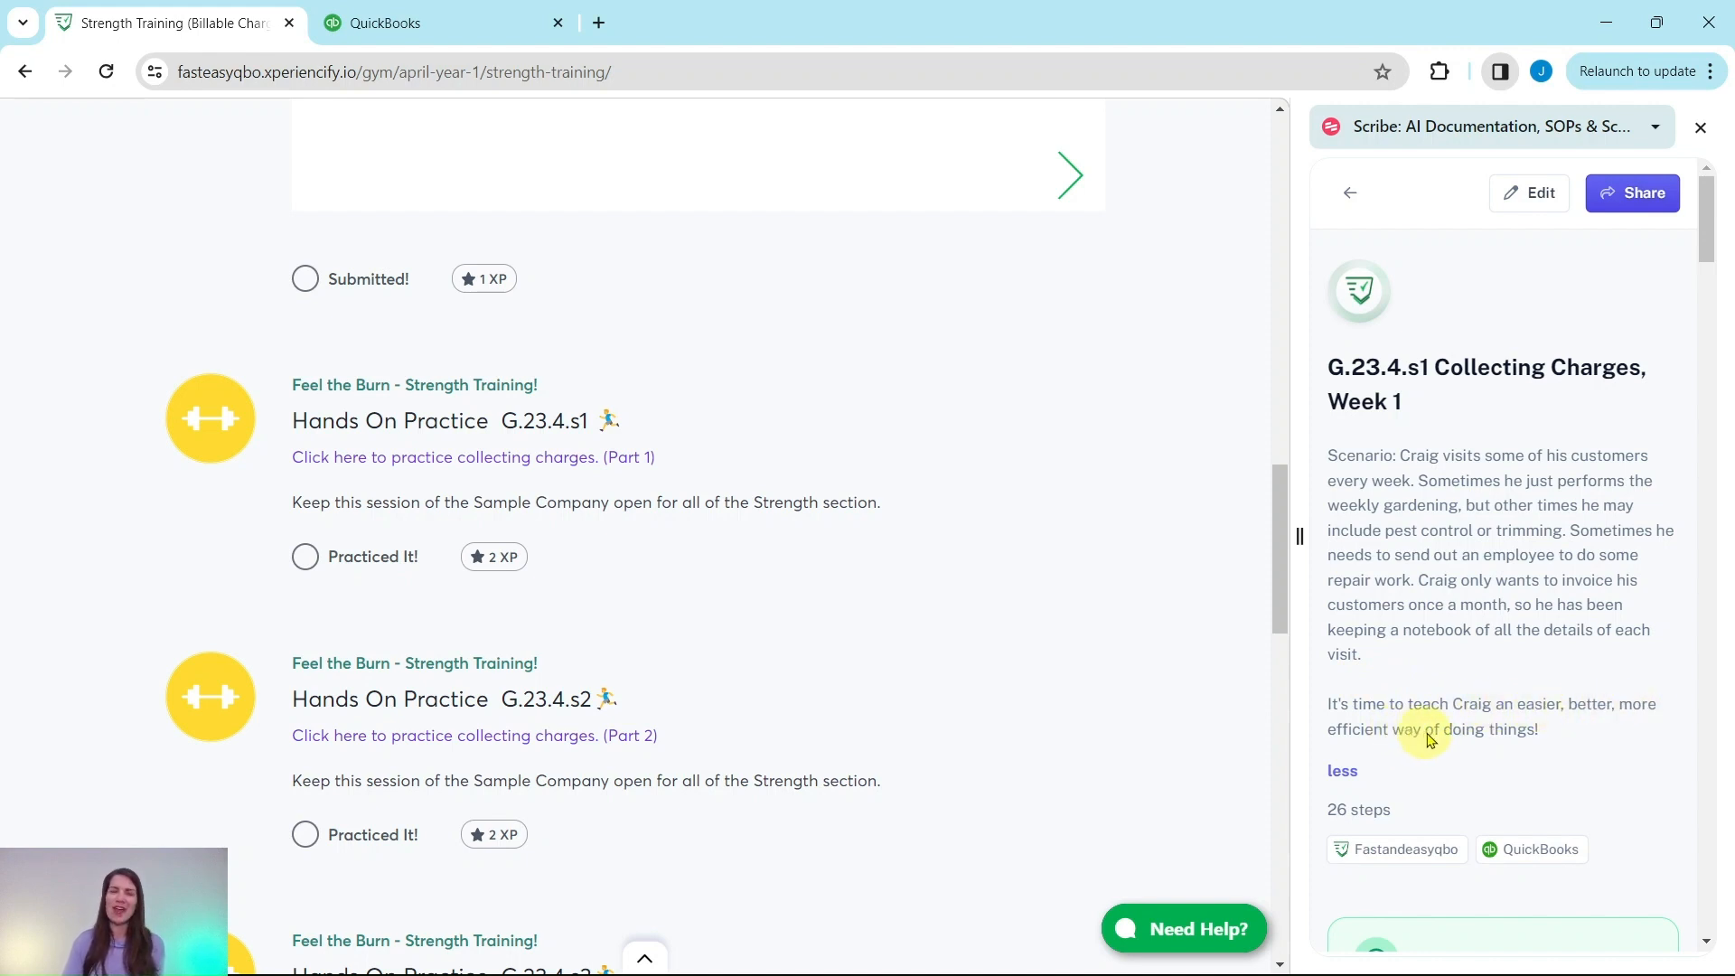
- Switch to the QuickBooks sample company and read the exercise guide's introduction up to the Products & Services section
{"action": "scroll", "coordinate": [1437, 714], "scroll_direction": "down", "scroll_amount": 6}
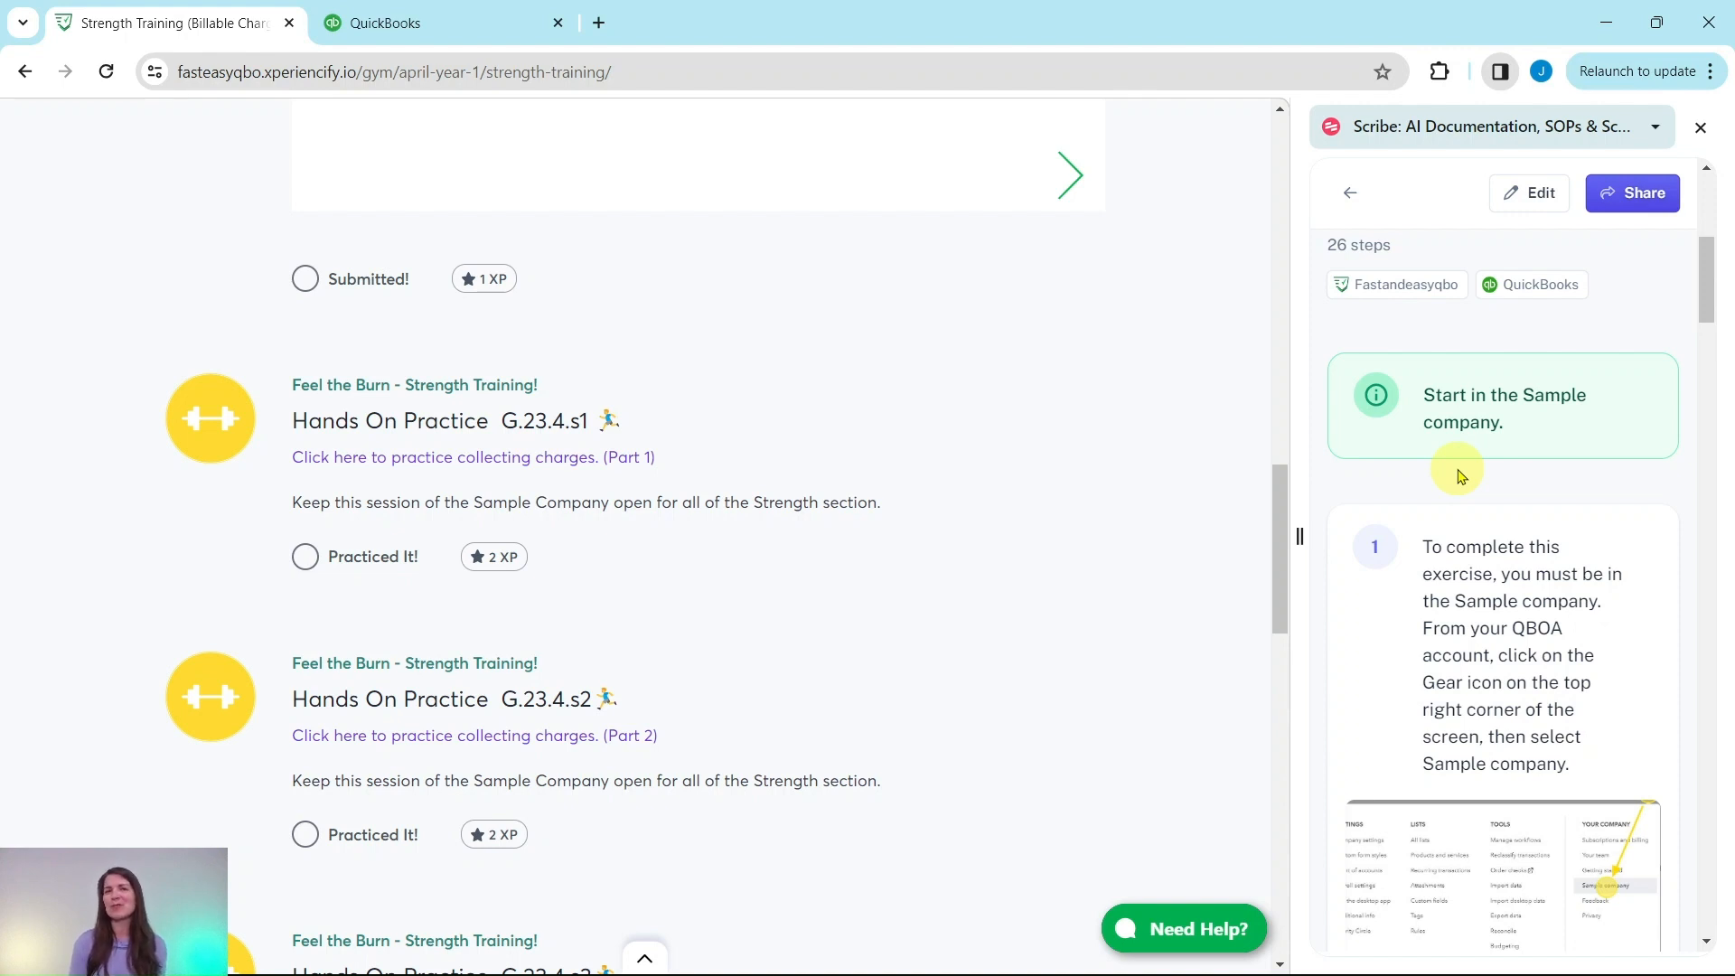
{"action": "left_click", "coordinate": [415, 34]}
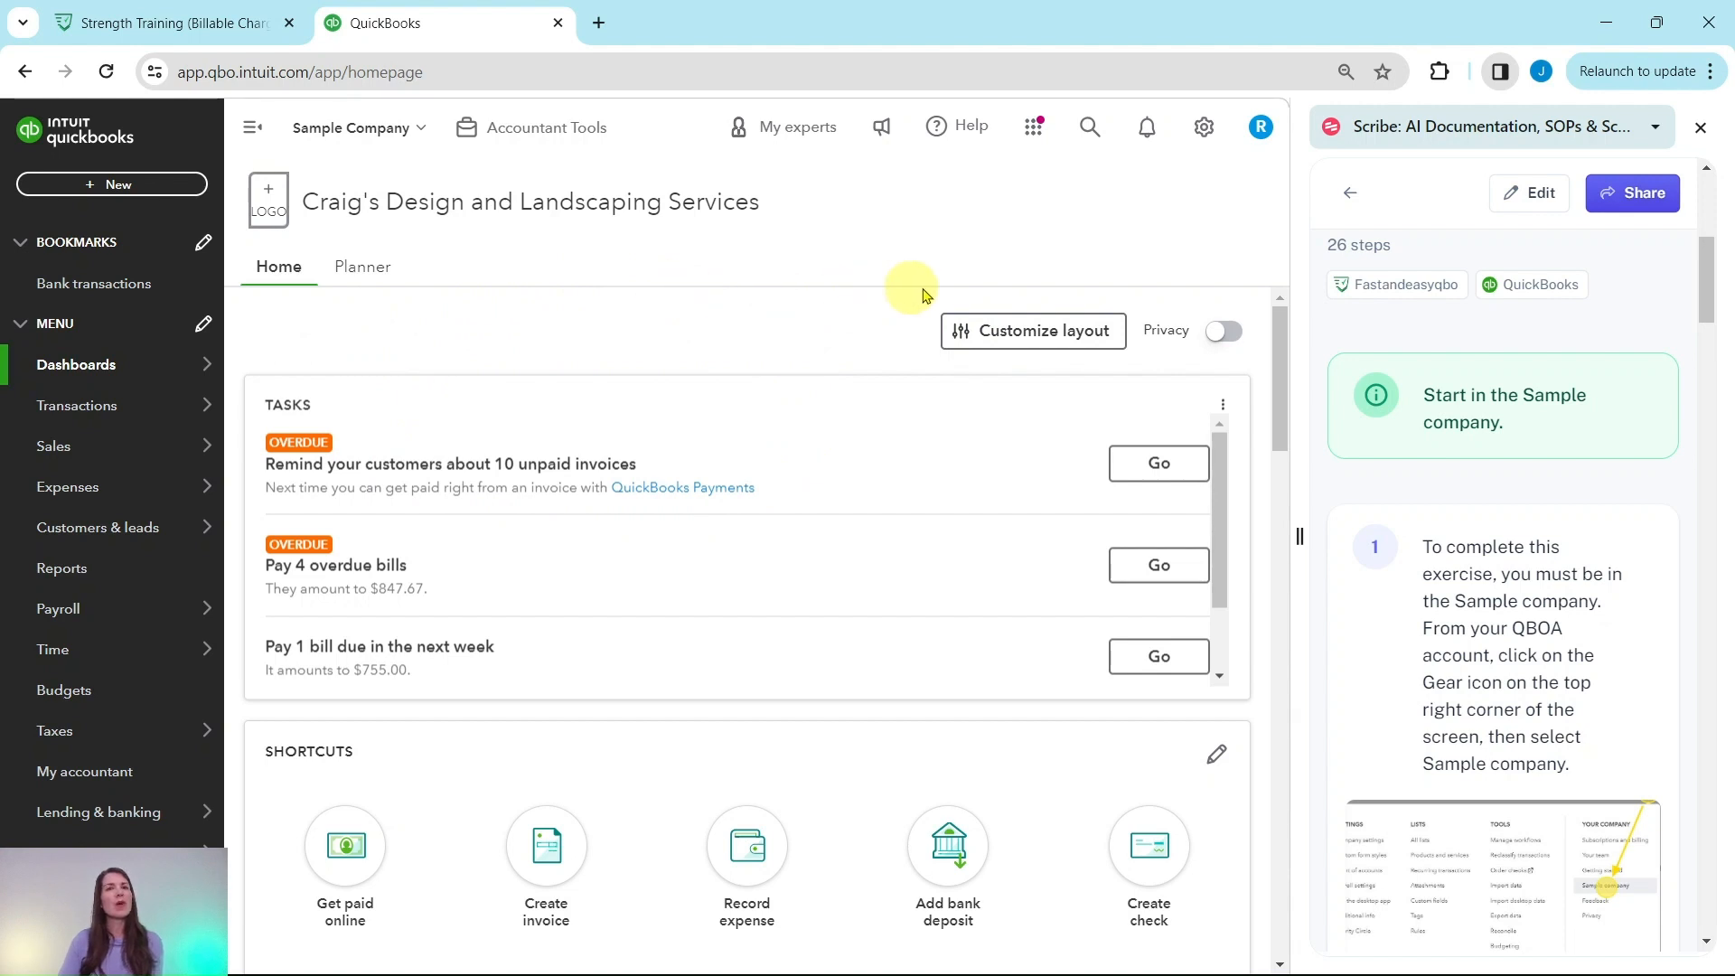
{"action": "scroll", "coordinate": [1469, 543], "scroll_direction": "down", "scroll_amount": 4}
{"action": "scroll", "coordinate": [1476, 534], "scroll_direction": "down", "scroll_amount": 8}
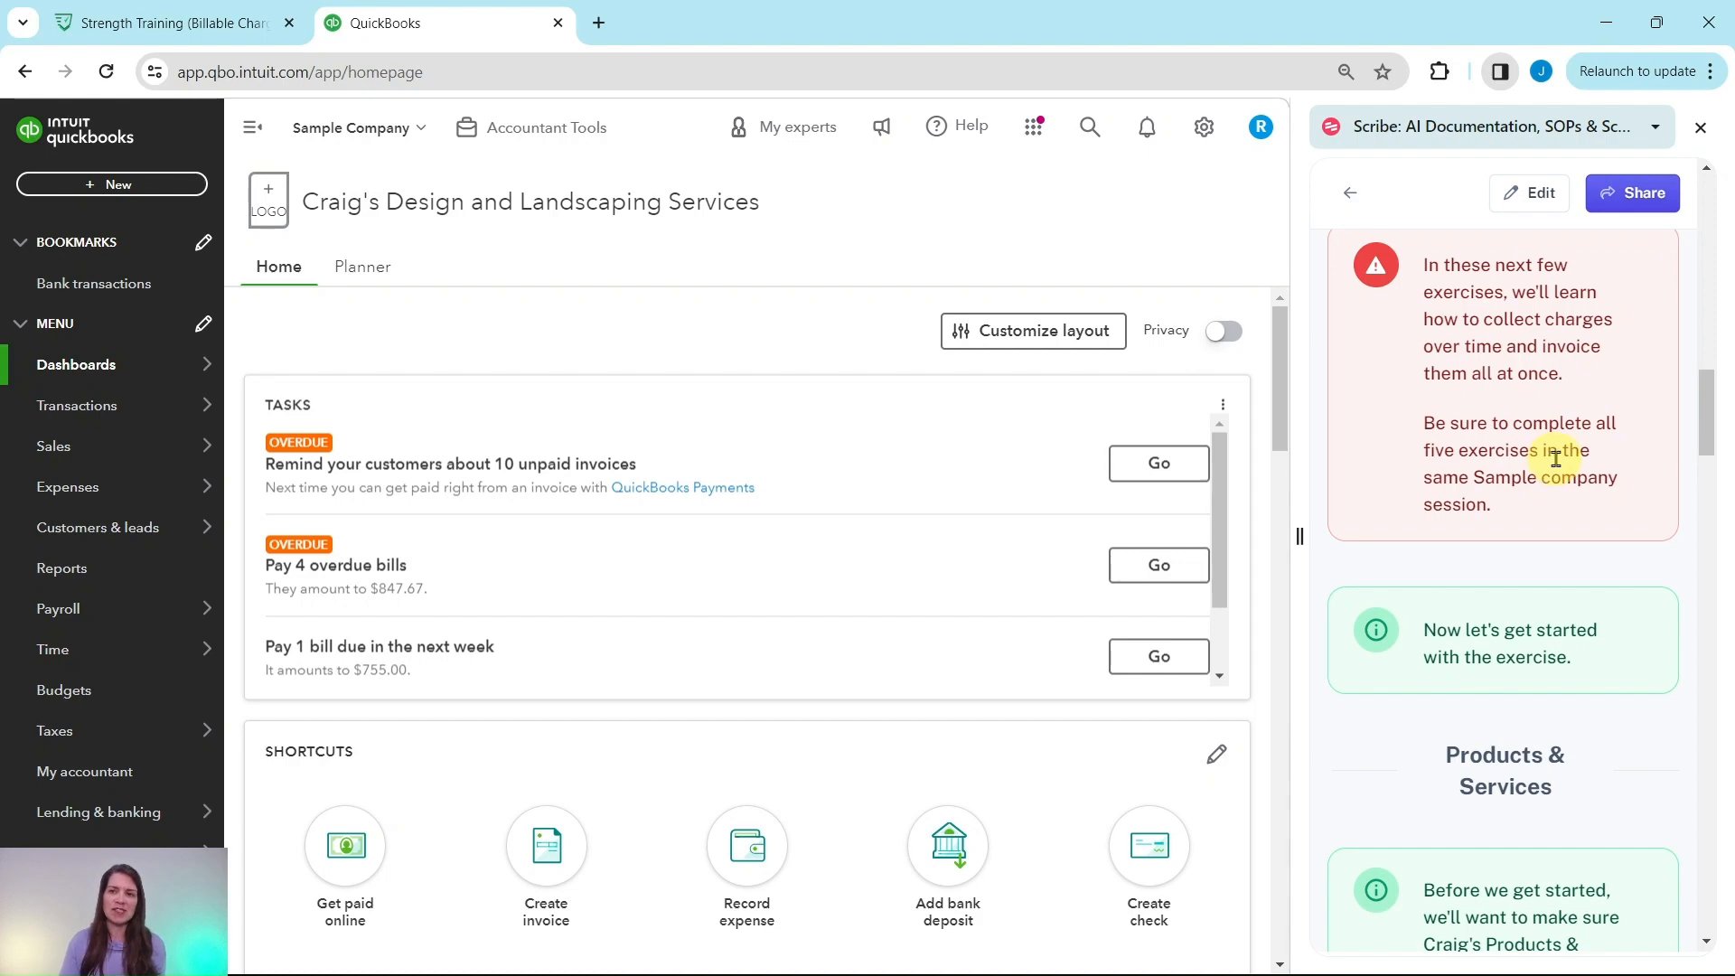
- Check the remaining hands-on practice exercises on the lesson page and return to QuickBooks
{"action": "left_click", "coordinate": [230, 25]}
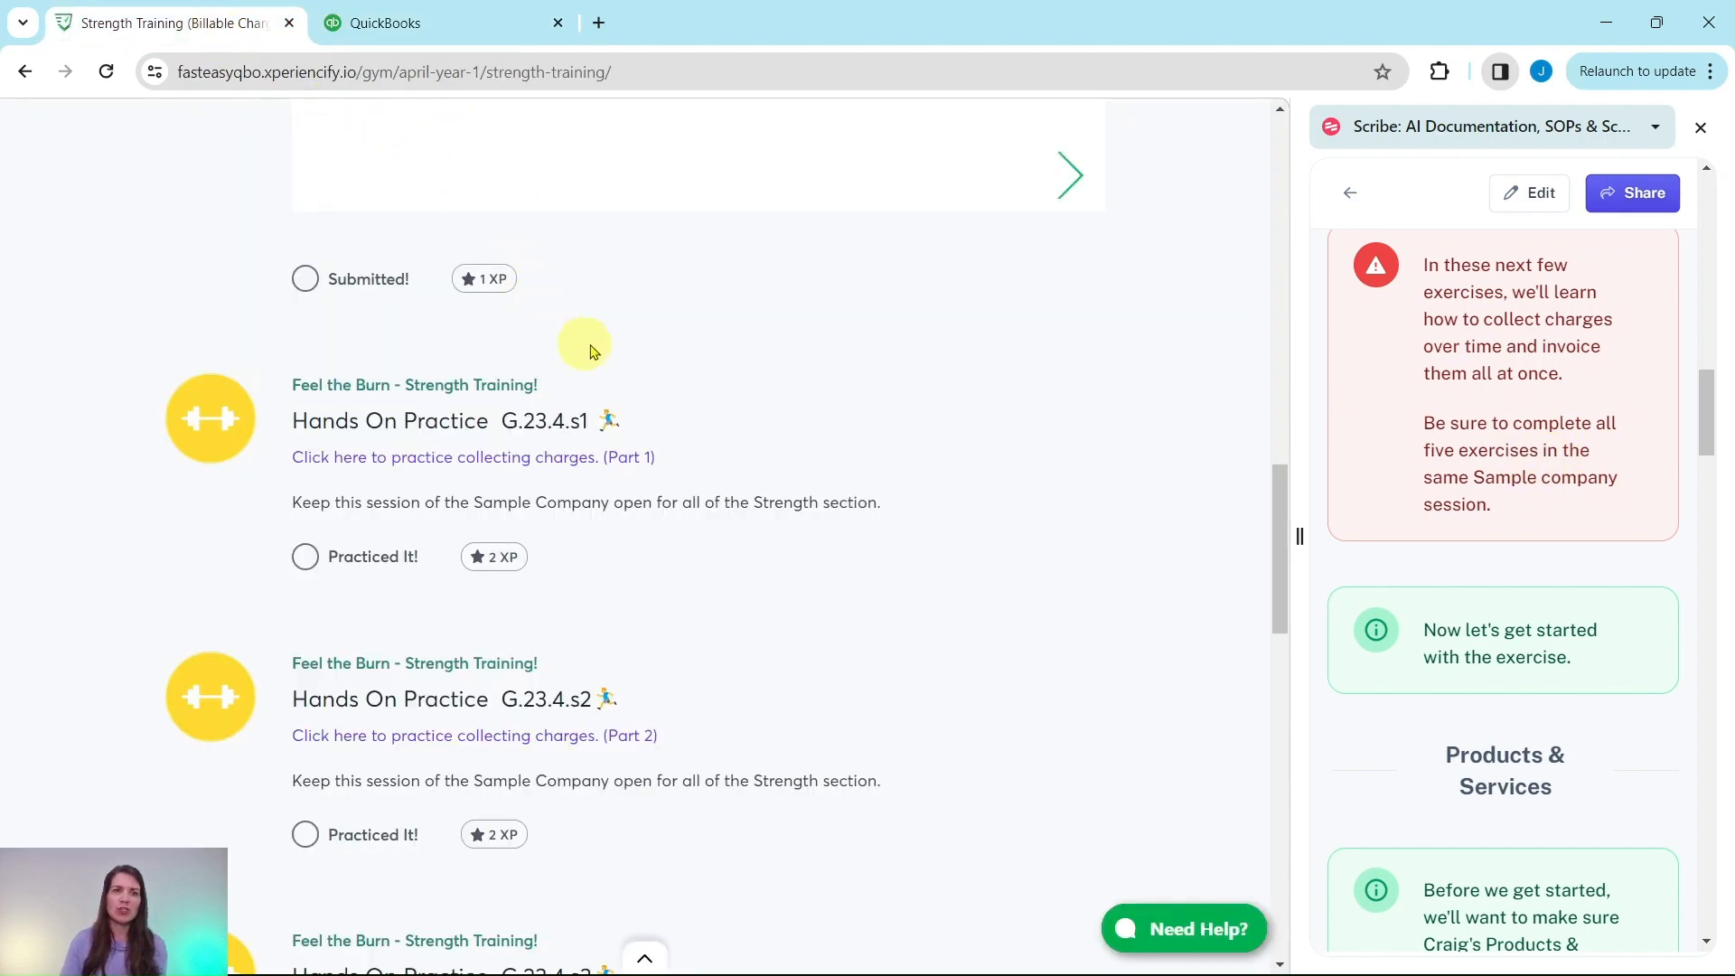
{"action": "scroll", "coordinate": [597, 362], "scroll_direction": "down", "scroll_amount": 10}
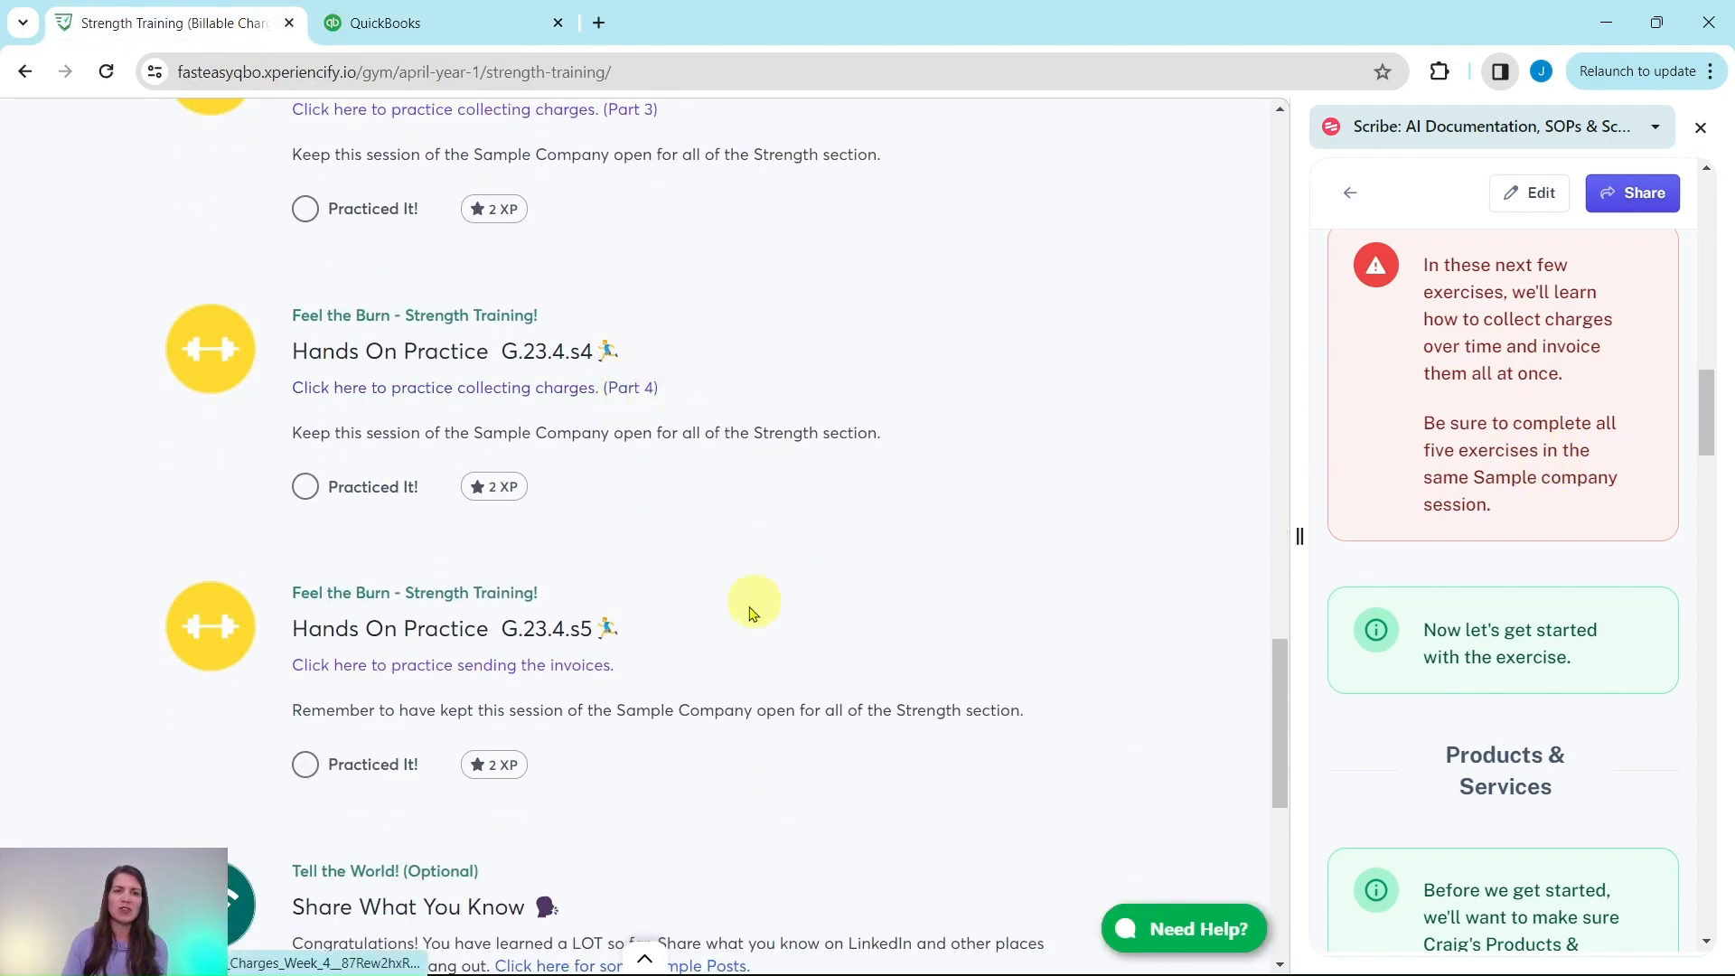
{"action": "left_click", "coordinate": [459, 27]}
- Open the Products and Services list of the sample company
{"action": "scroll", "coordinate": [1458, 418], "scroll_direction": "down", "scroll_amount": 5}
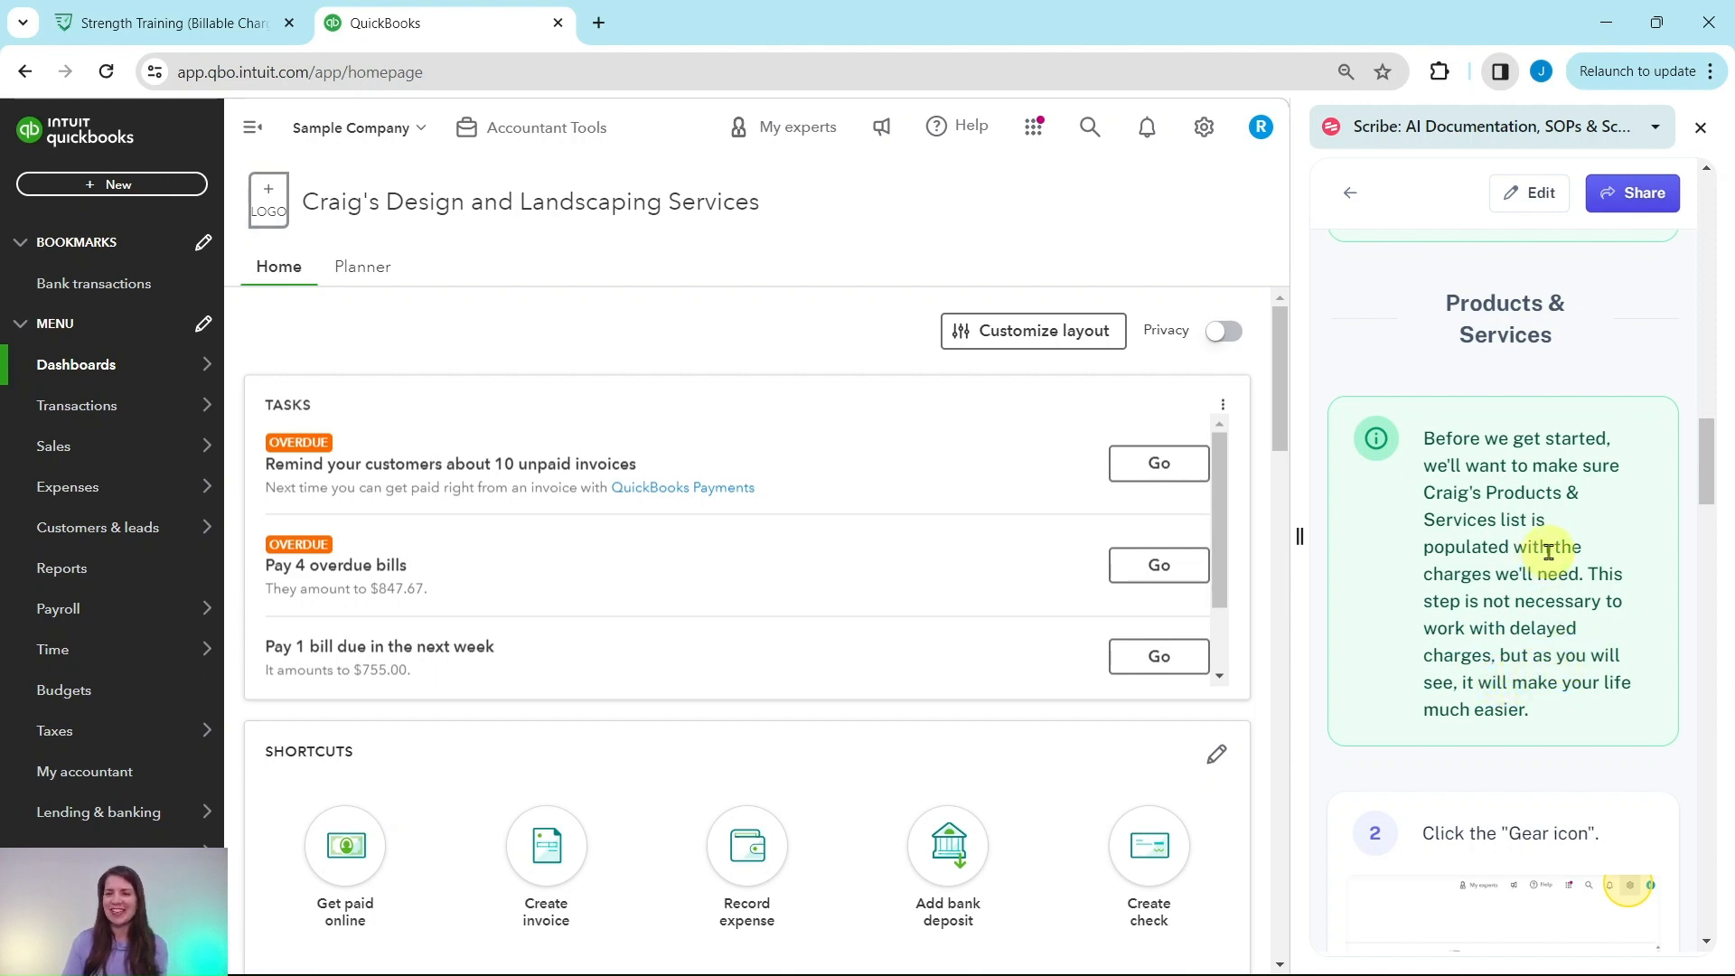
{"action": "scroll", "coordinate": [1541, 543], "scroll_direction": "down", "scroll_amount": 5}
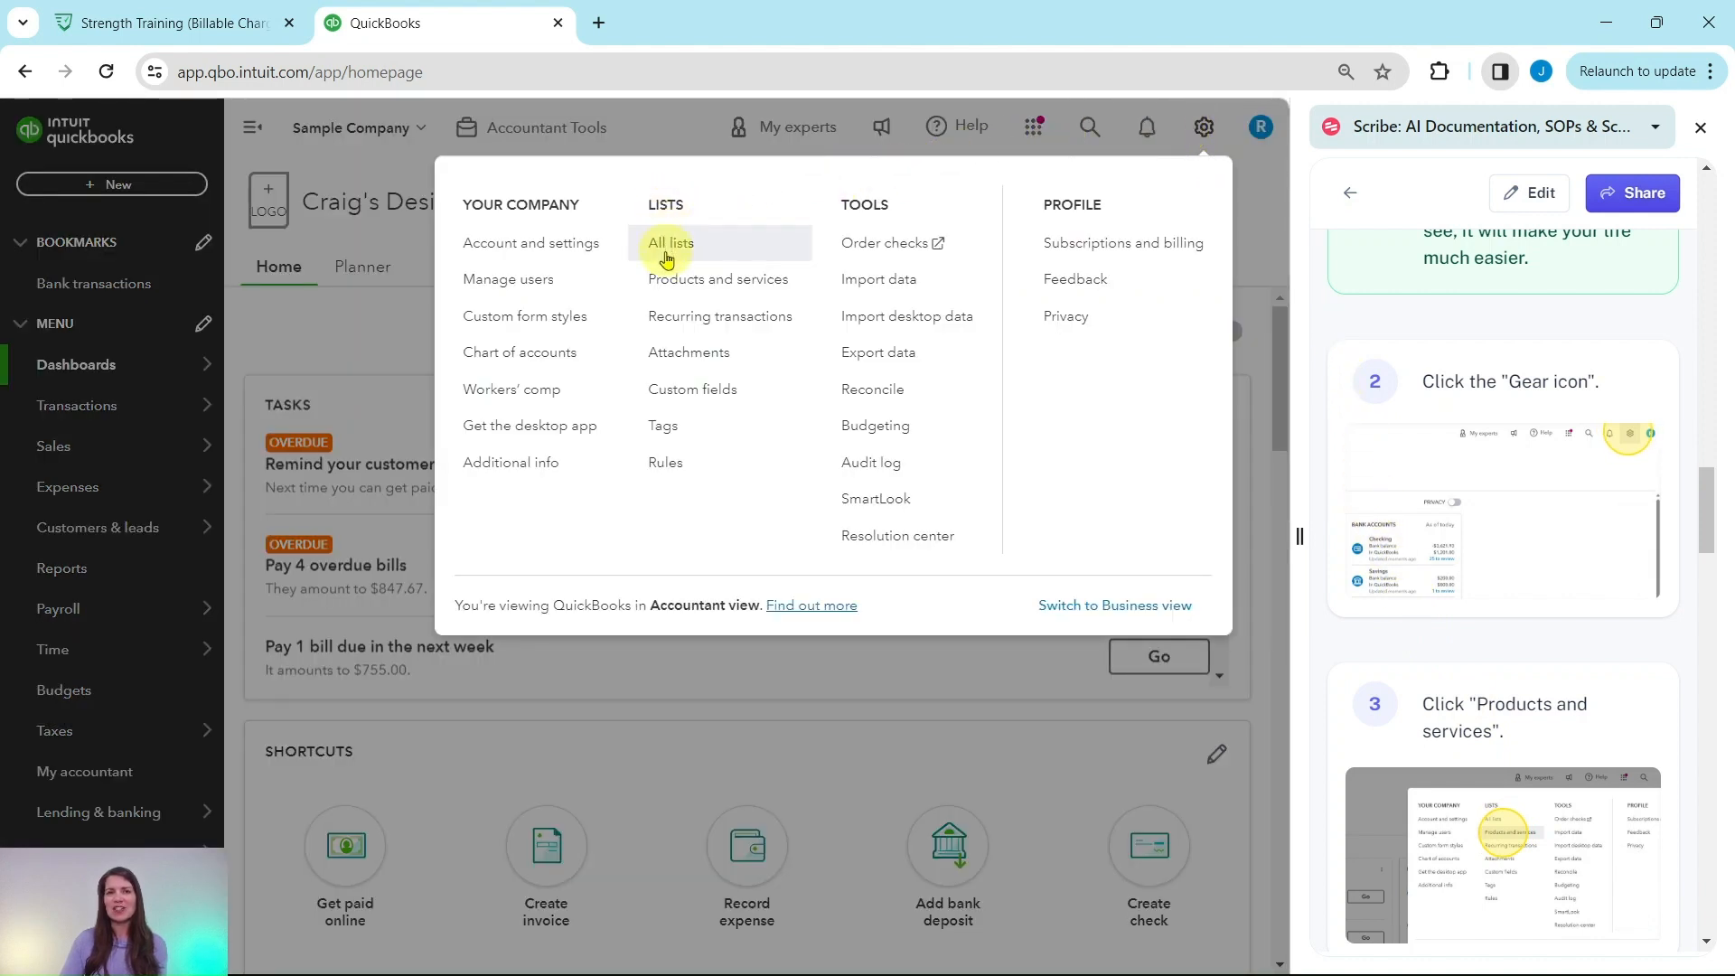
{"action": "left_click", "coordinate": [703, 287]}
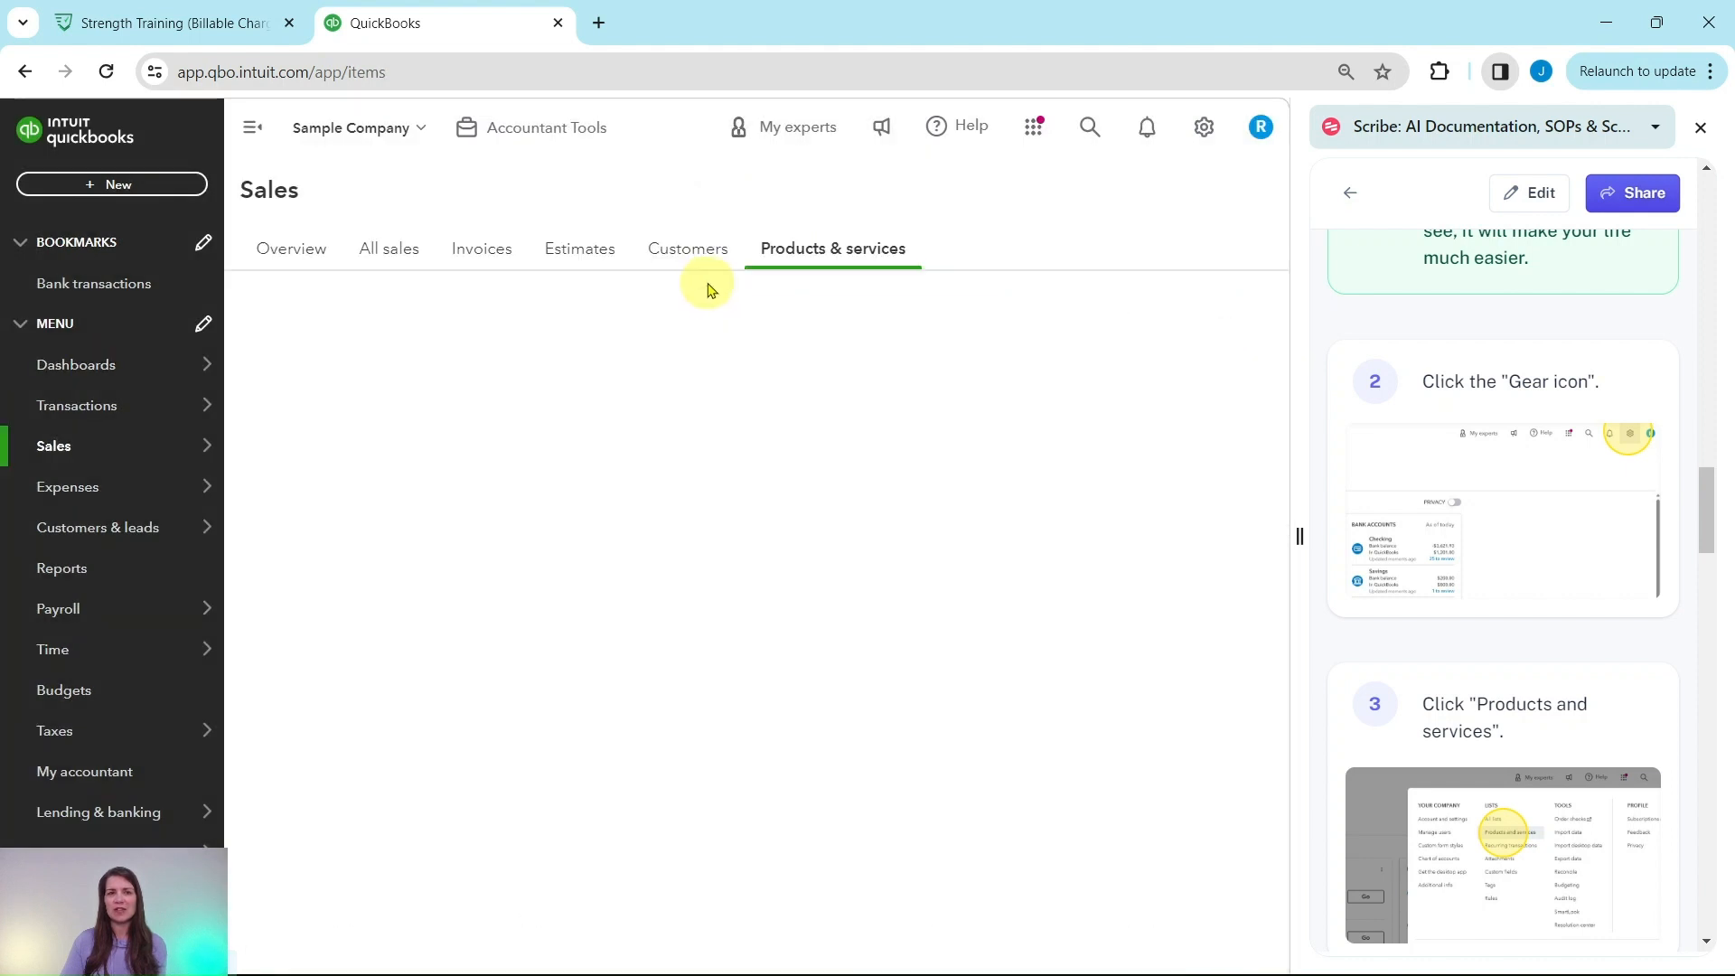
{"action": "scroll", "coordinate": [1601, 431], "scroll_direction": "down", "scroll_amount": 3}
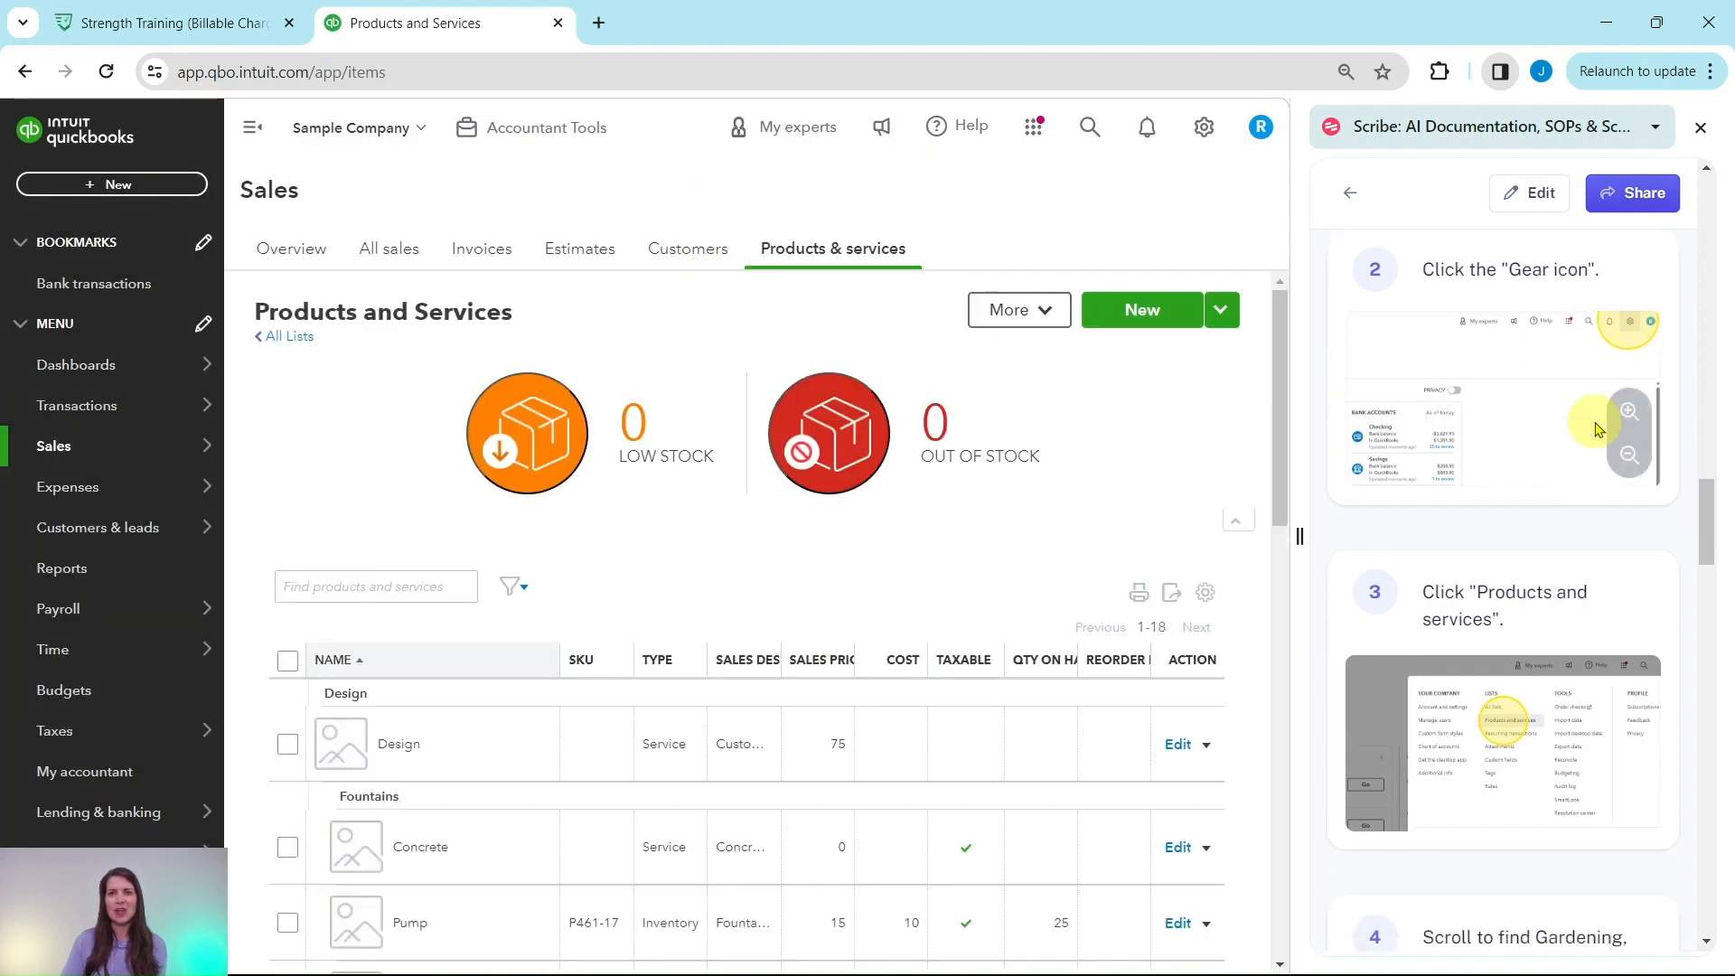
- Open the Gardening service in the Landscaping category for editing and set its sales price/rate to 50
{"action": "mouse_move", "coordinate": [186, 446]}
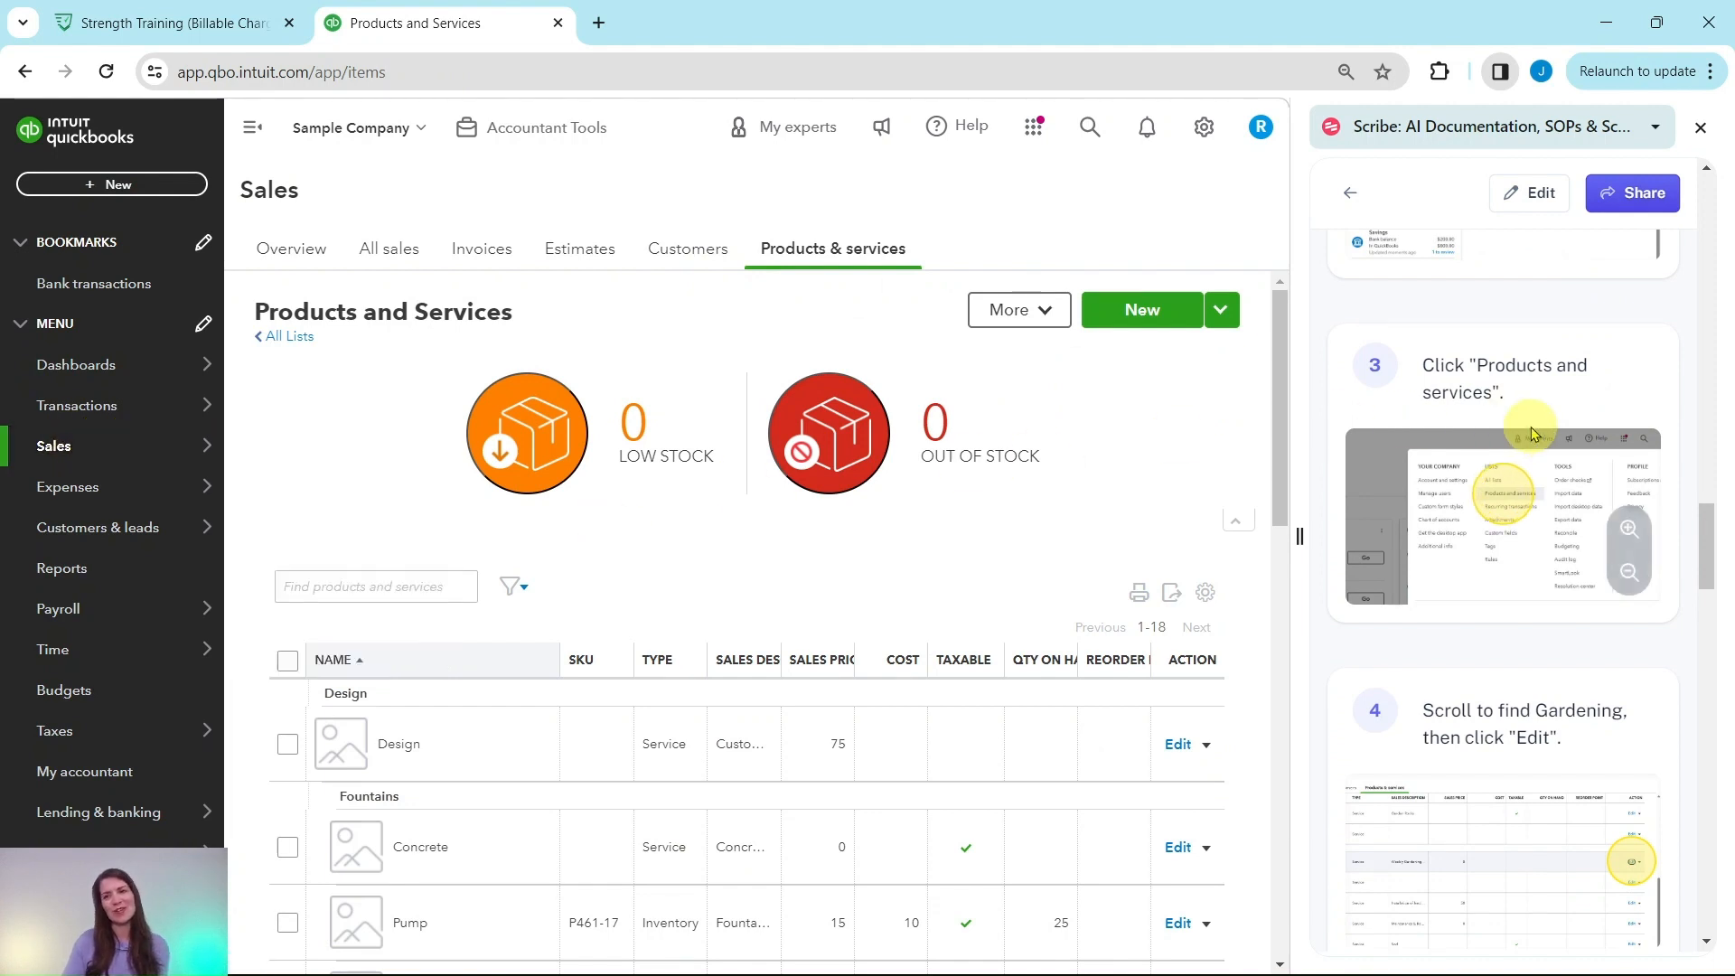
{"action": "scroll", "coordinate": [1530, 432], "scroll_direction": "down", "scroll_amount": 3}
{"action": "scroll", "coordinate": [1528, 432], "scroll_direction": "down", "scroll_amount": 1}
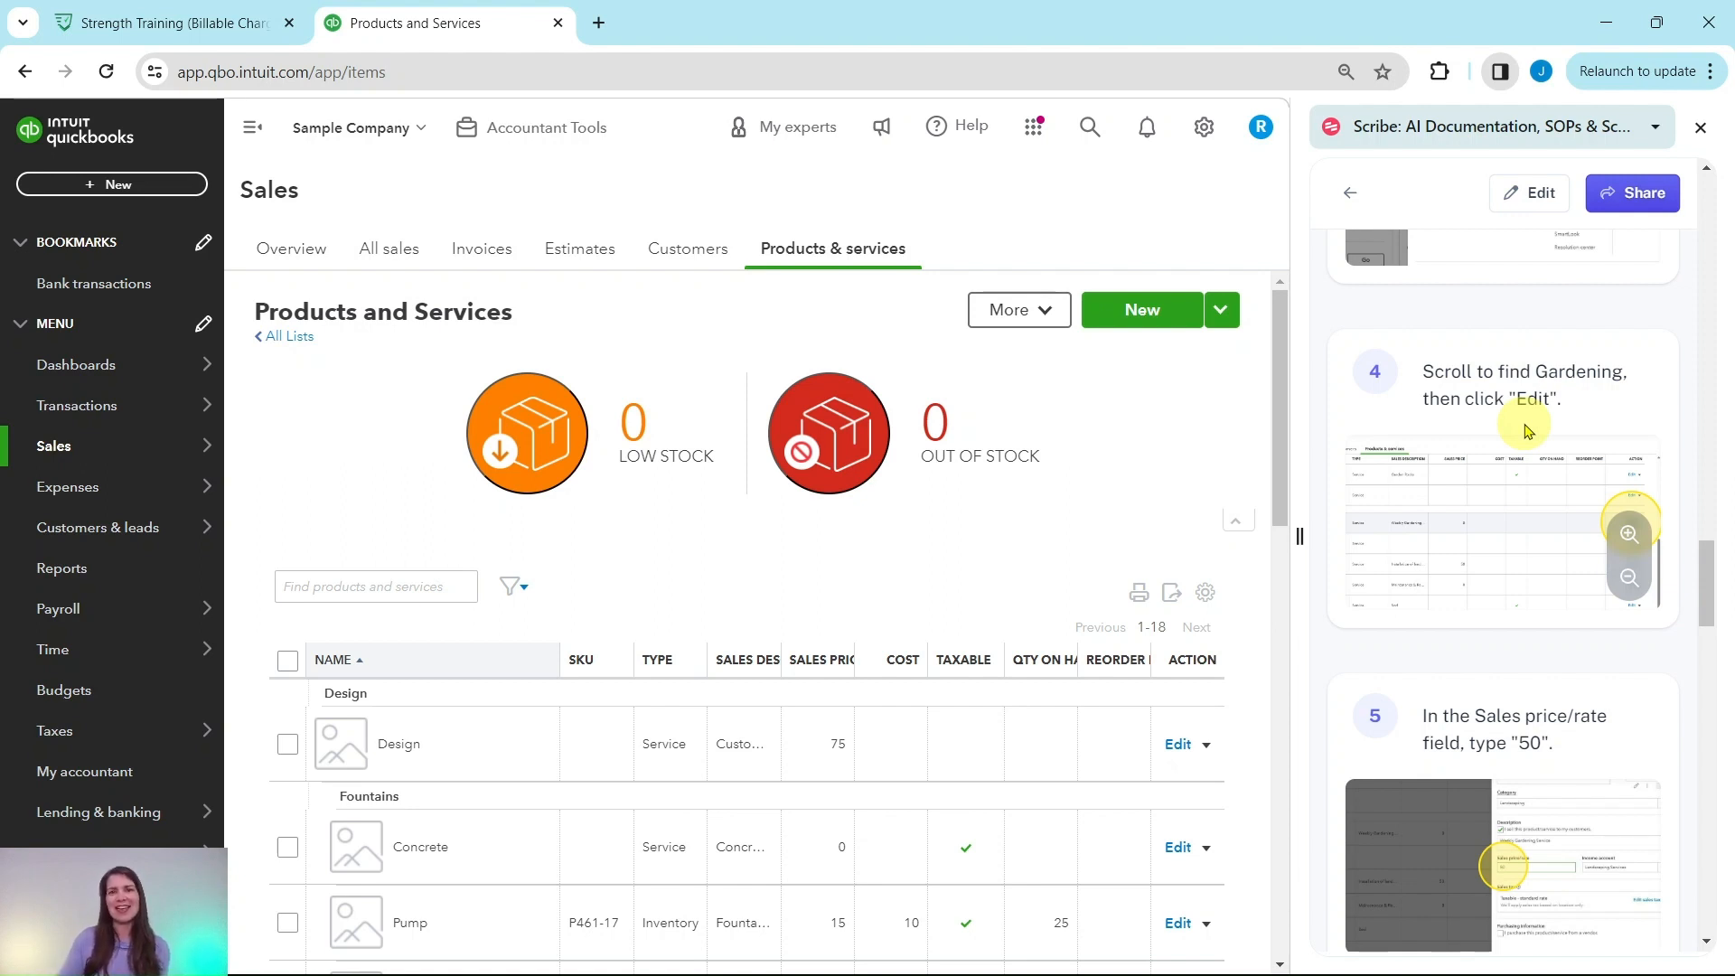
{"action": "scroll", "coordinate": [1528, 423], "scroll_direction": "down", "scroll_amount": 3}
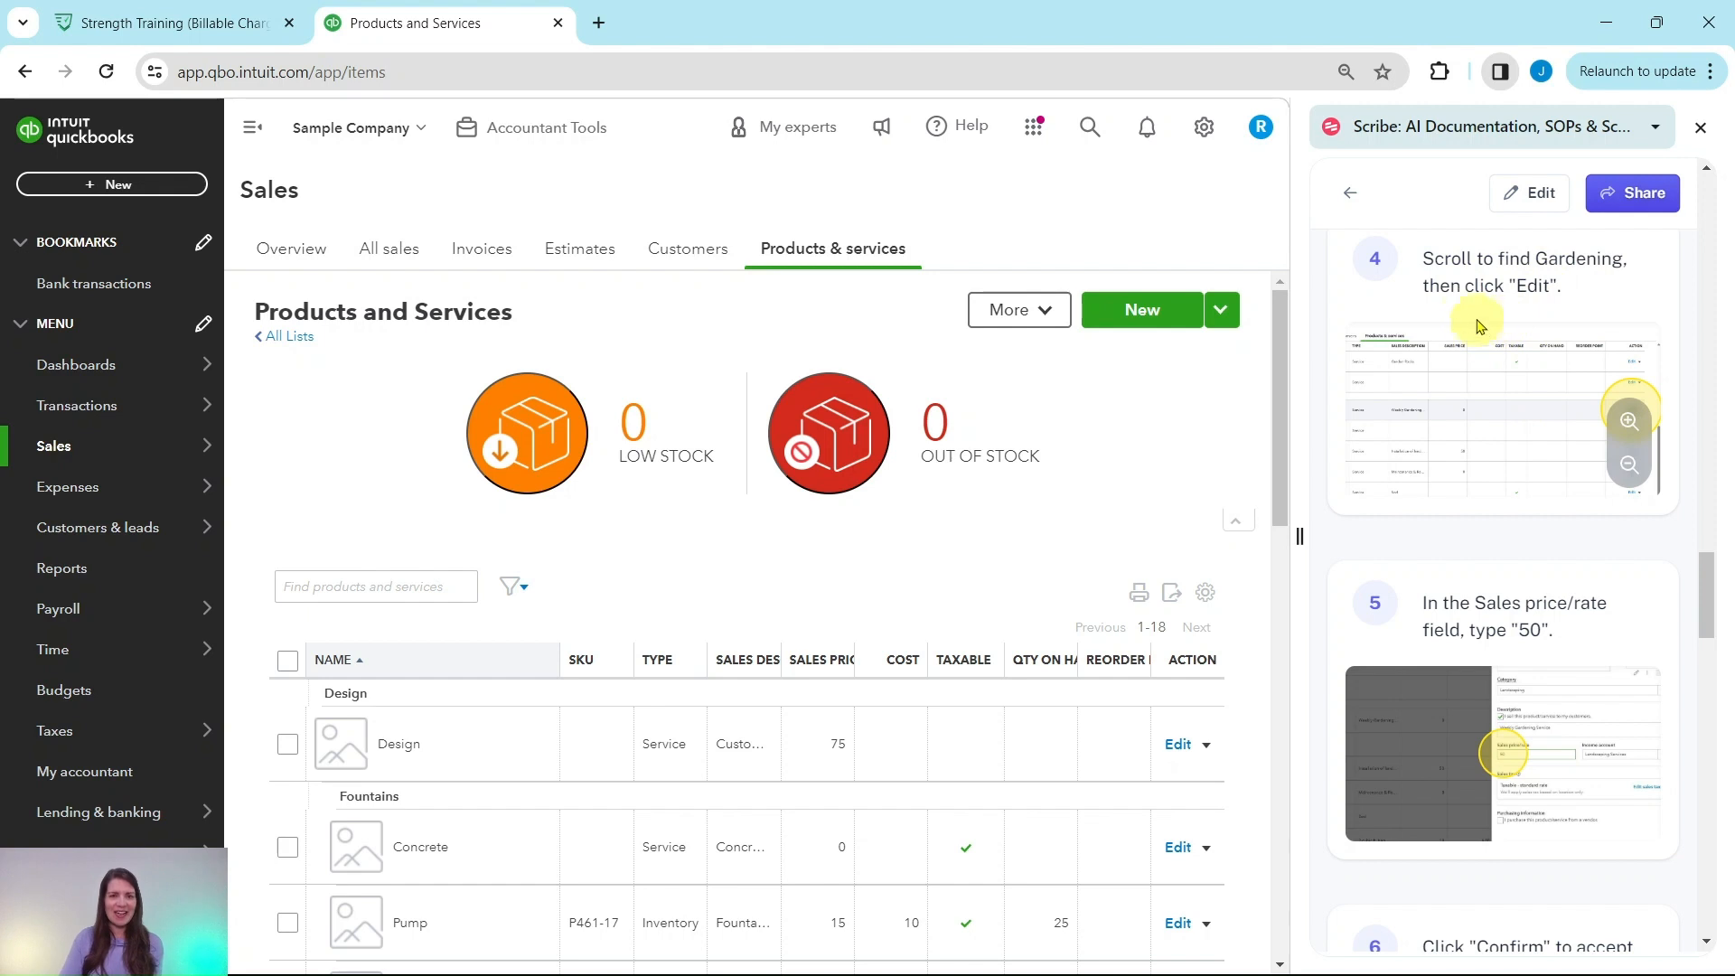
{"action": "scroll", "coordinate": [470, 542], "scroll_direction": "down", "scroll_amount": 4}
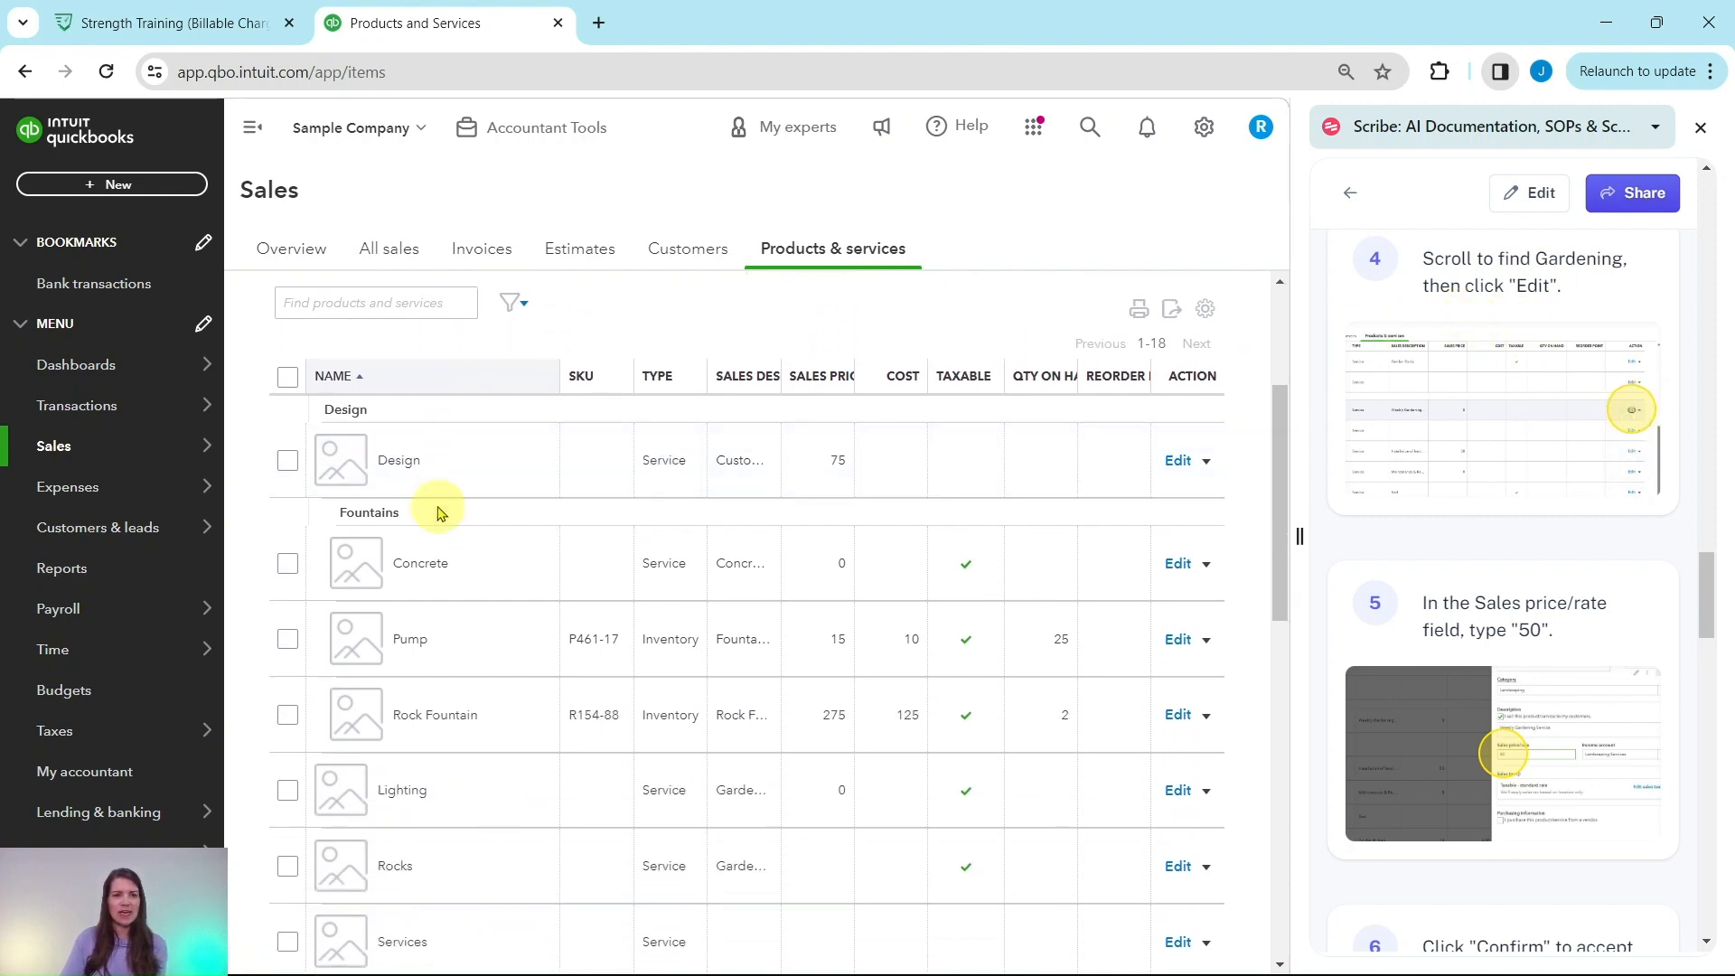
{"action": "scroll", "coordinate": [439, 651], "scroll_direction": "down", "scroll_amount": 6}
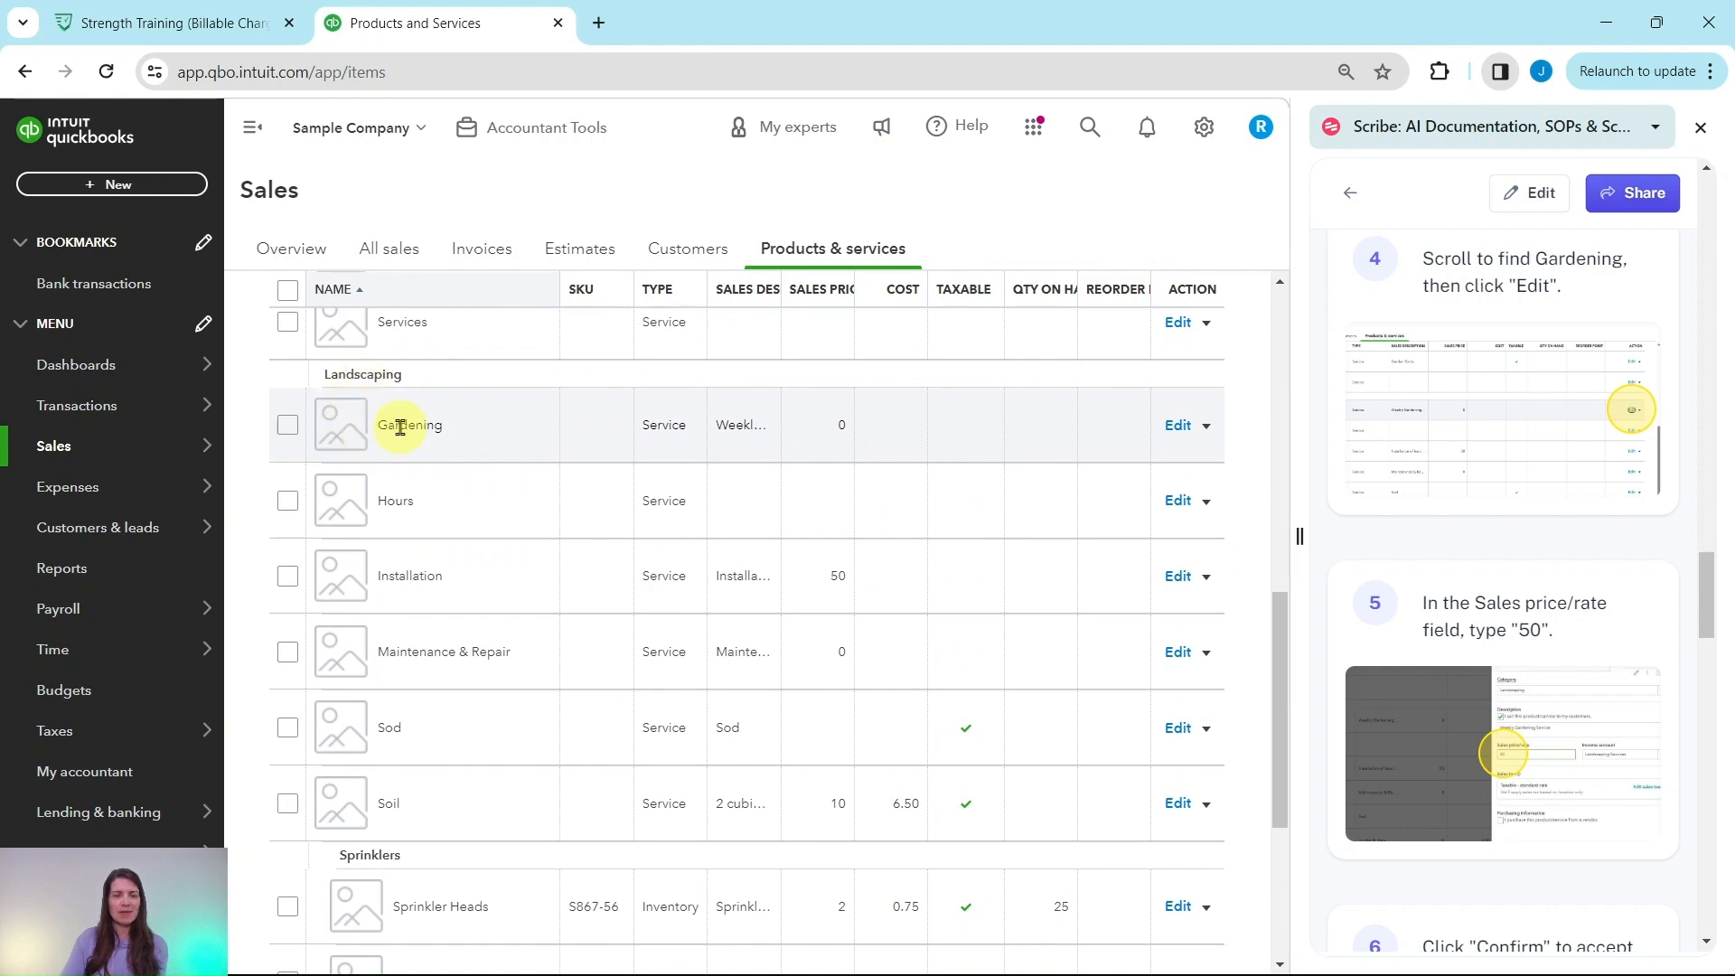
{"action": "left_click", "coordinate": [1178, 427]}
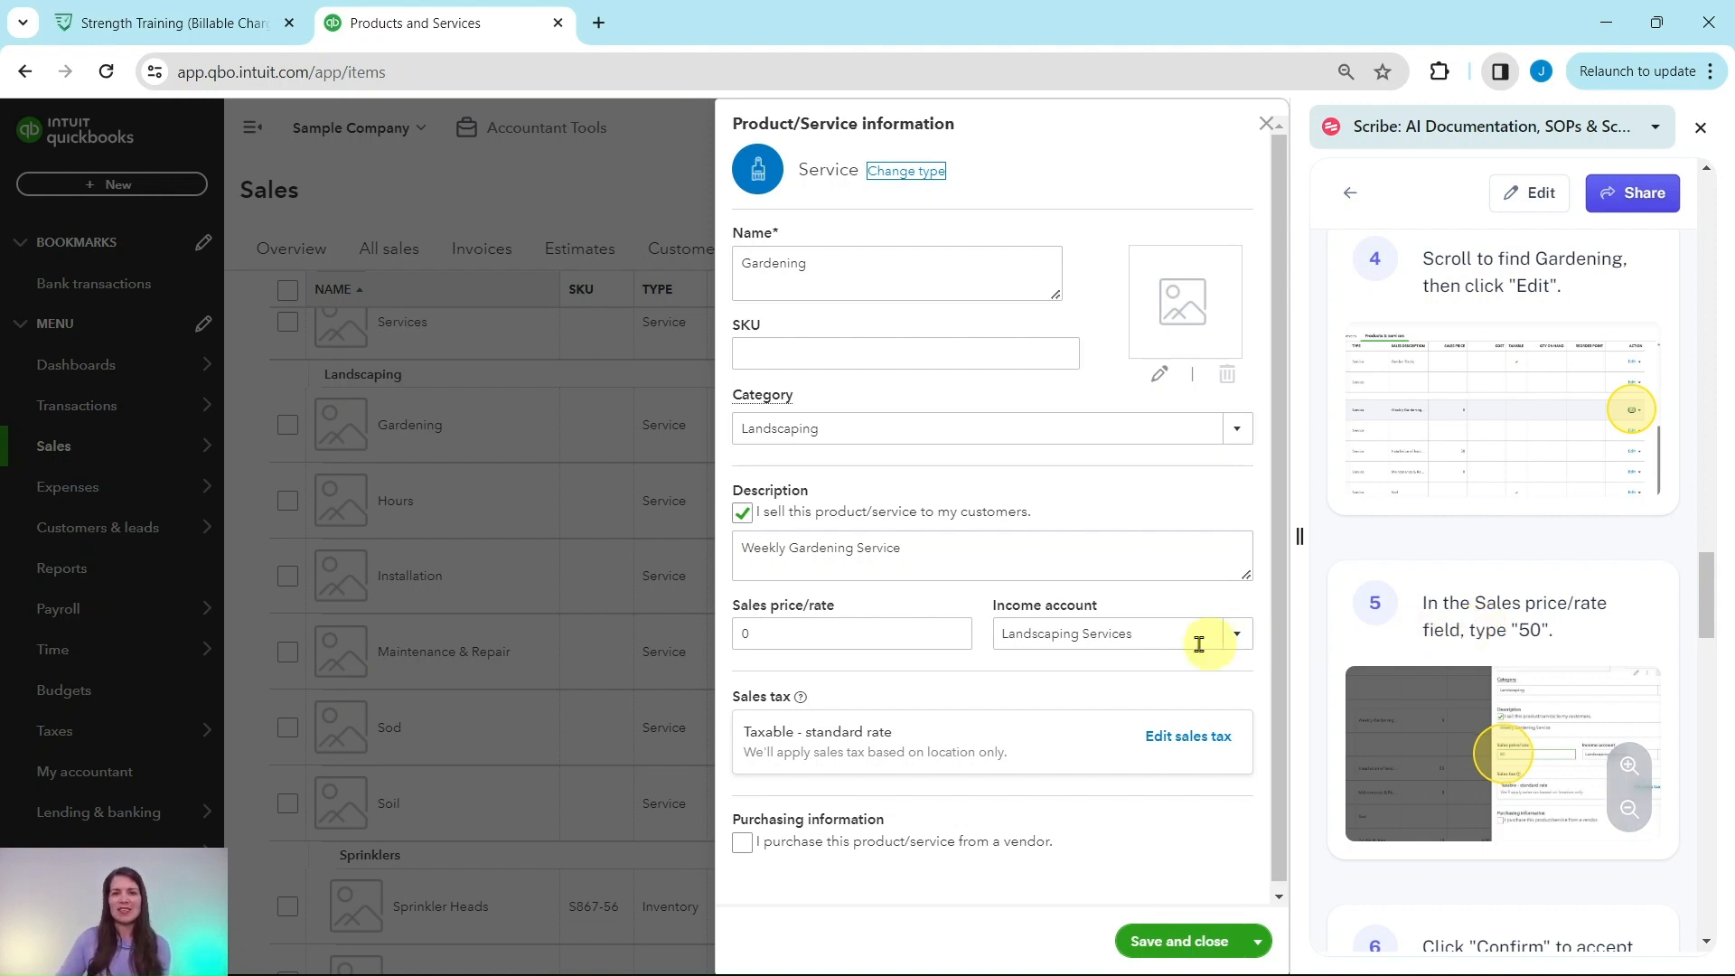
{"action": "left_click", "coordinate": [740, 635]}
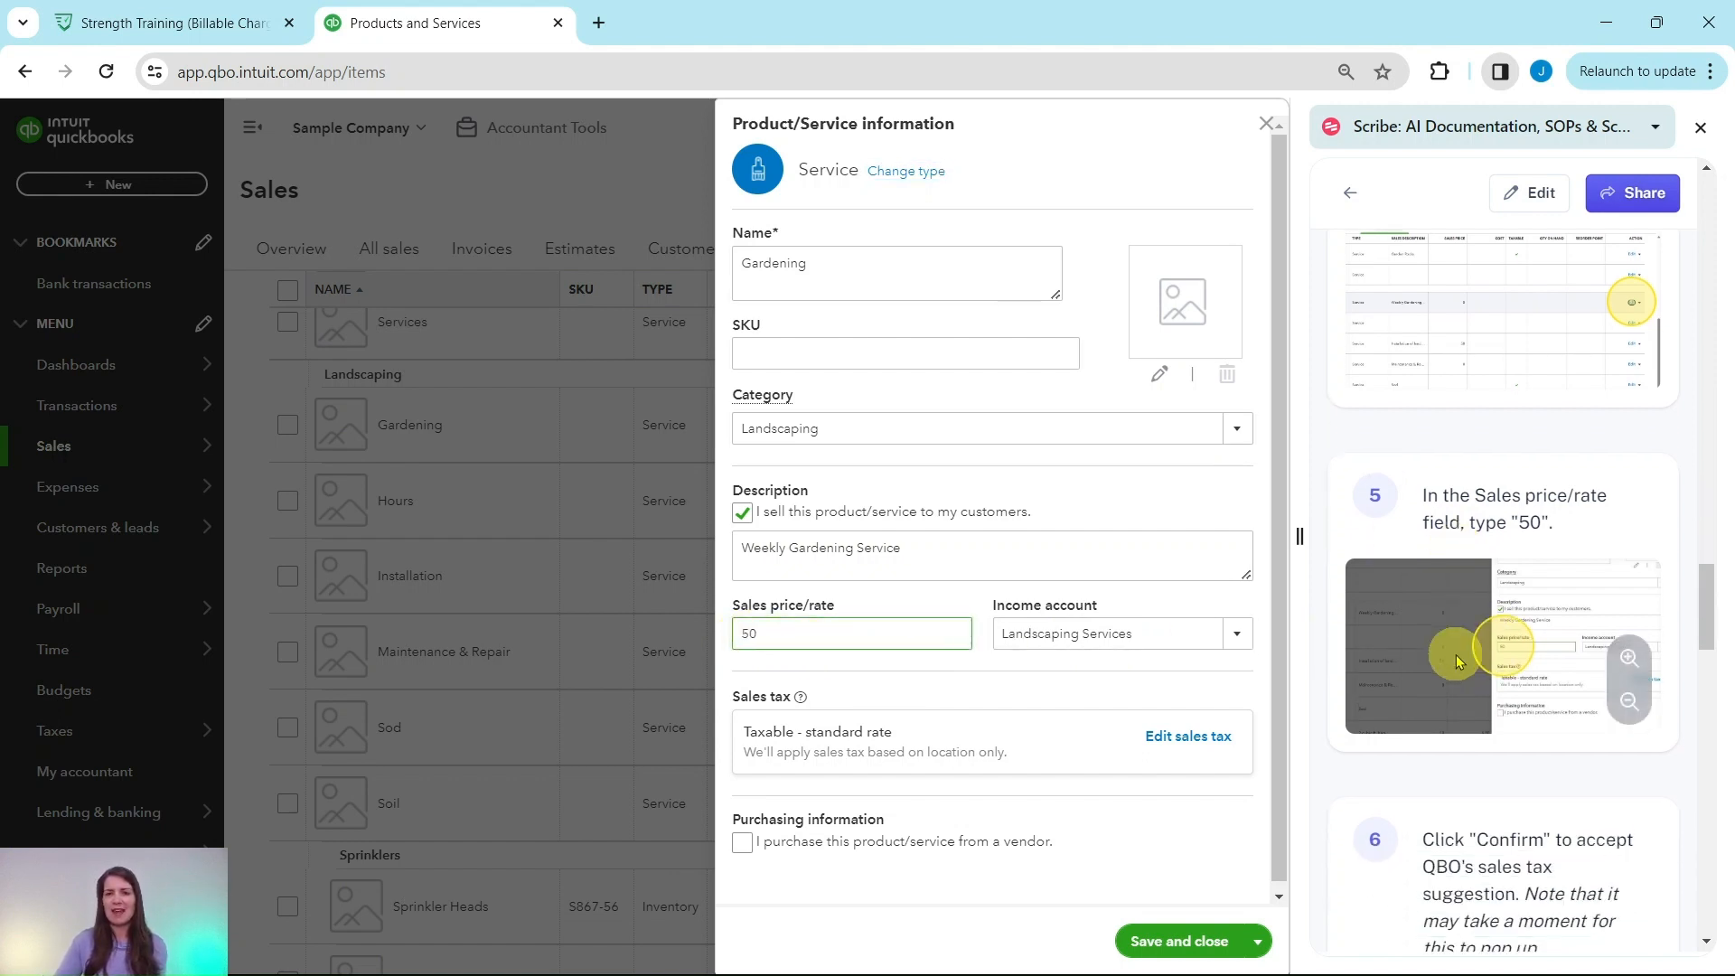
{"action": "left_click", "coordinate": [942, 682]}
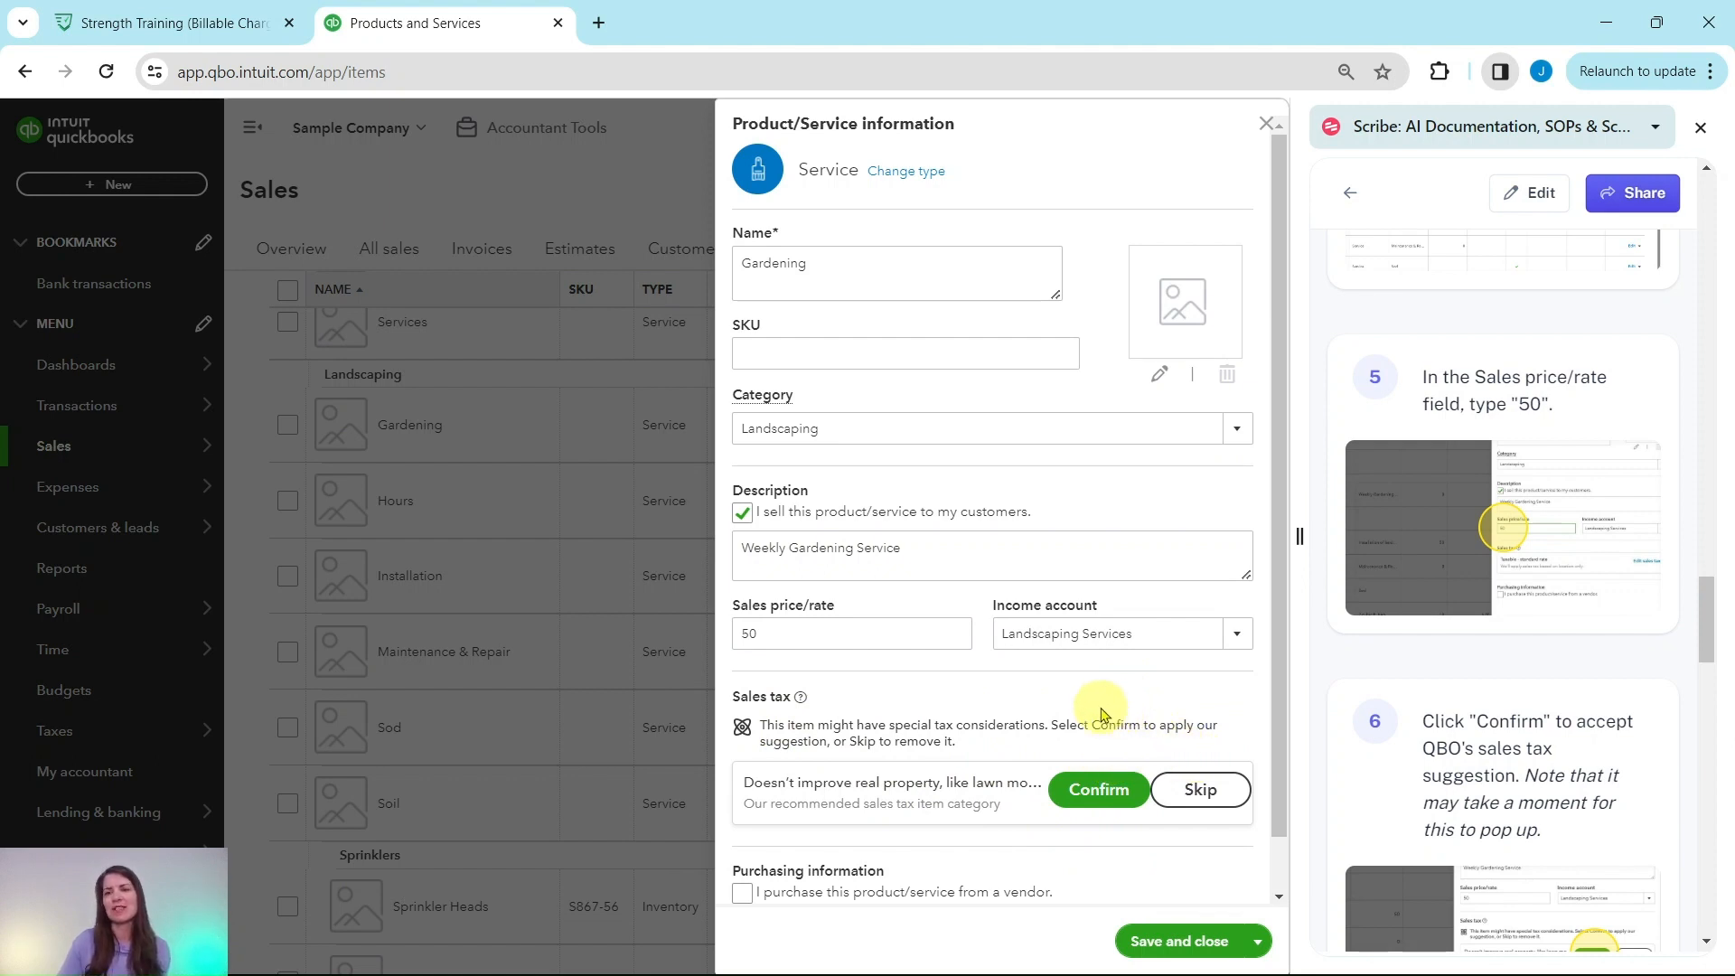
- Accept the suggested sales tax category "Doesn't improve real property, like lawn mowing" for Gardening, and save and close the service
{"action": "scroll", "coordinate": [1419, 687], "scroll_direction": "down", "scroll_amount": 4}
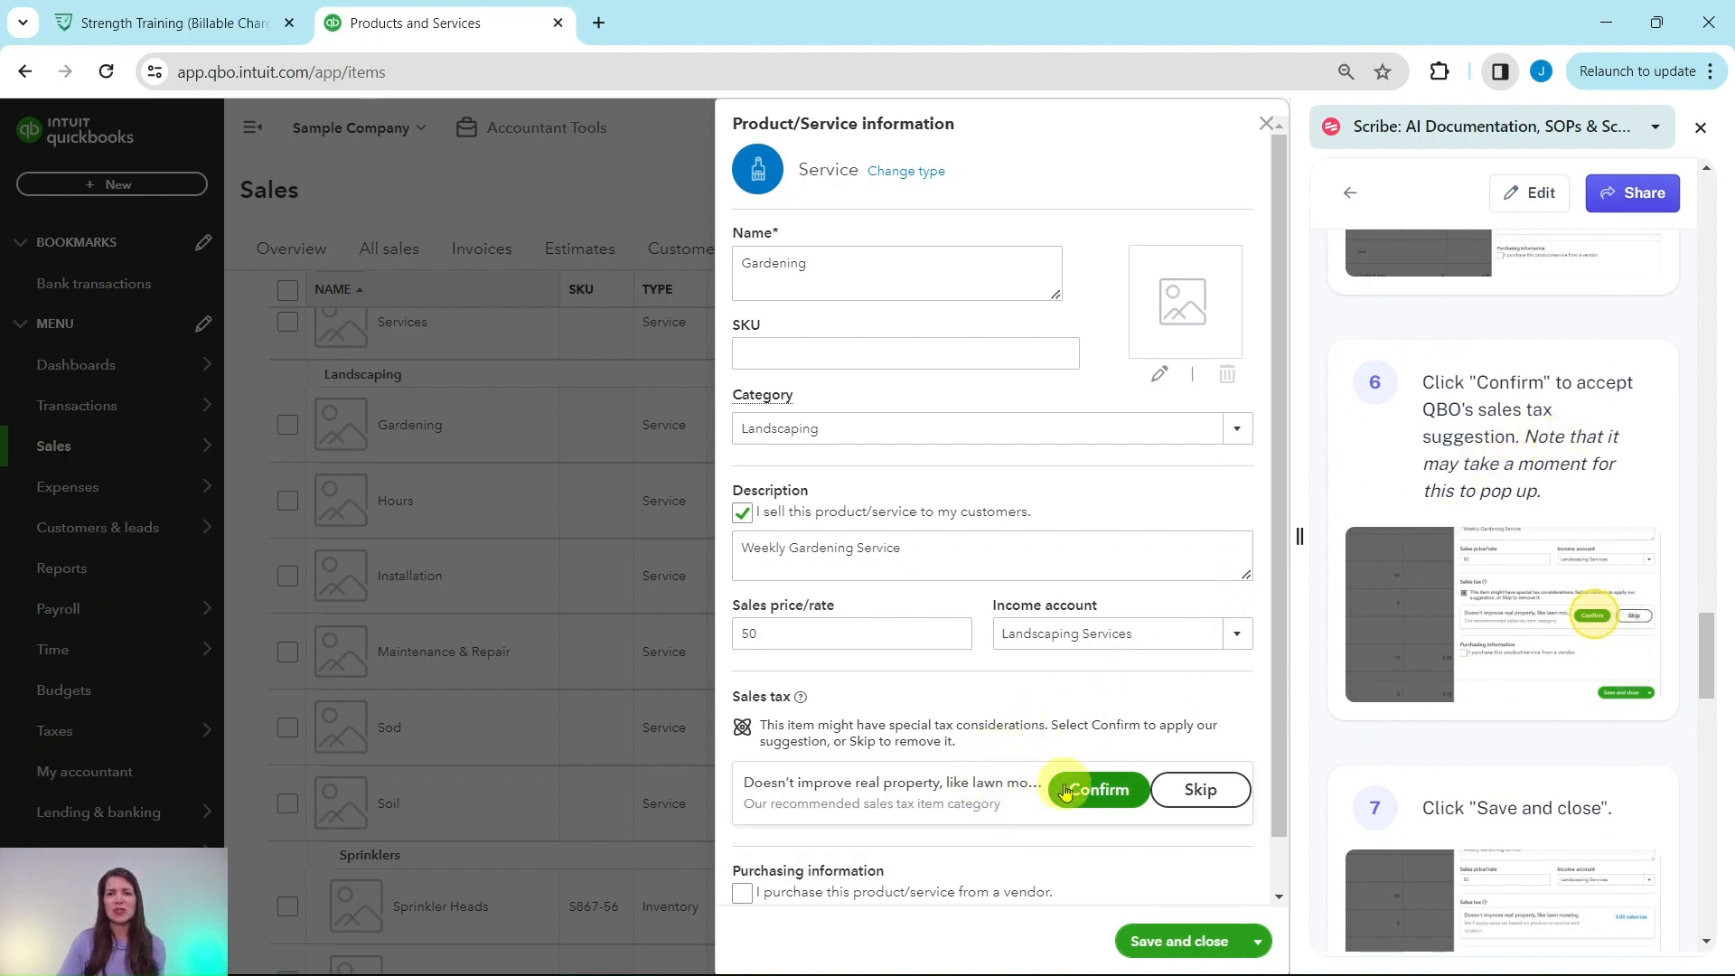
{"action": "left_click", "coordinate": [1102, 791]}
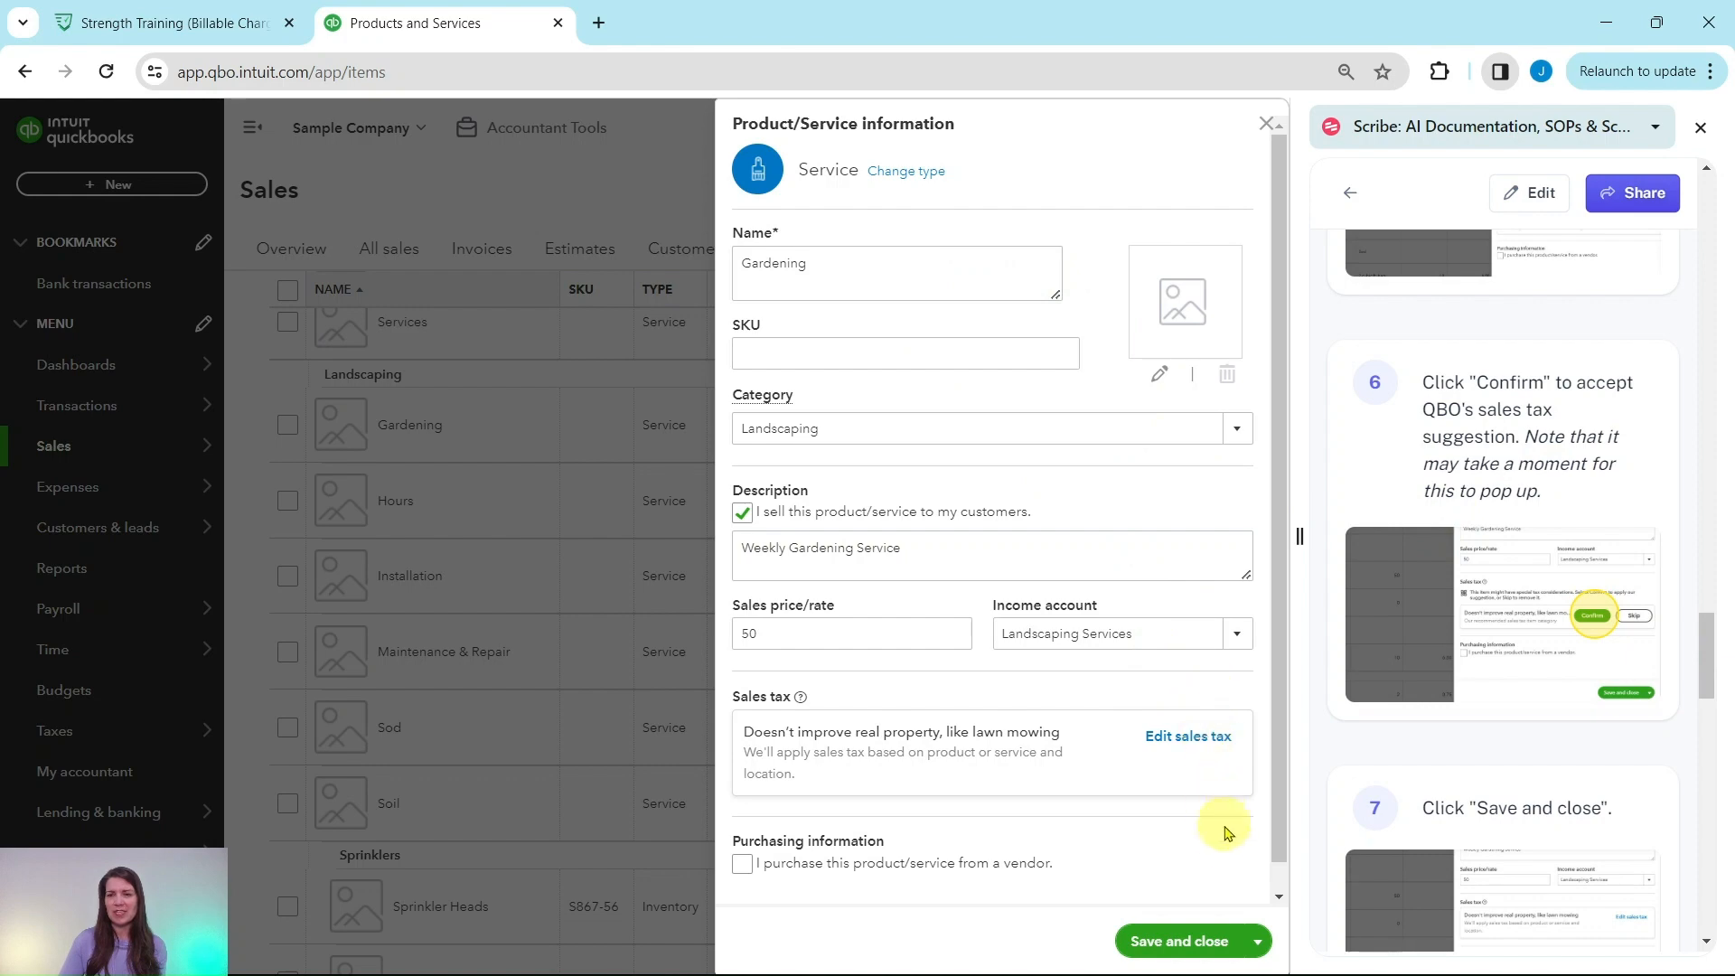
{"action": "left_click", "coordinate": [1182, 943]}
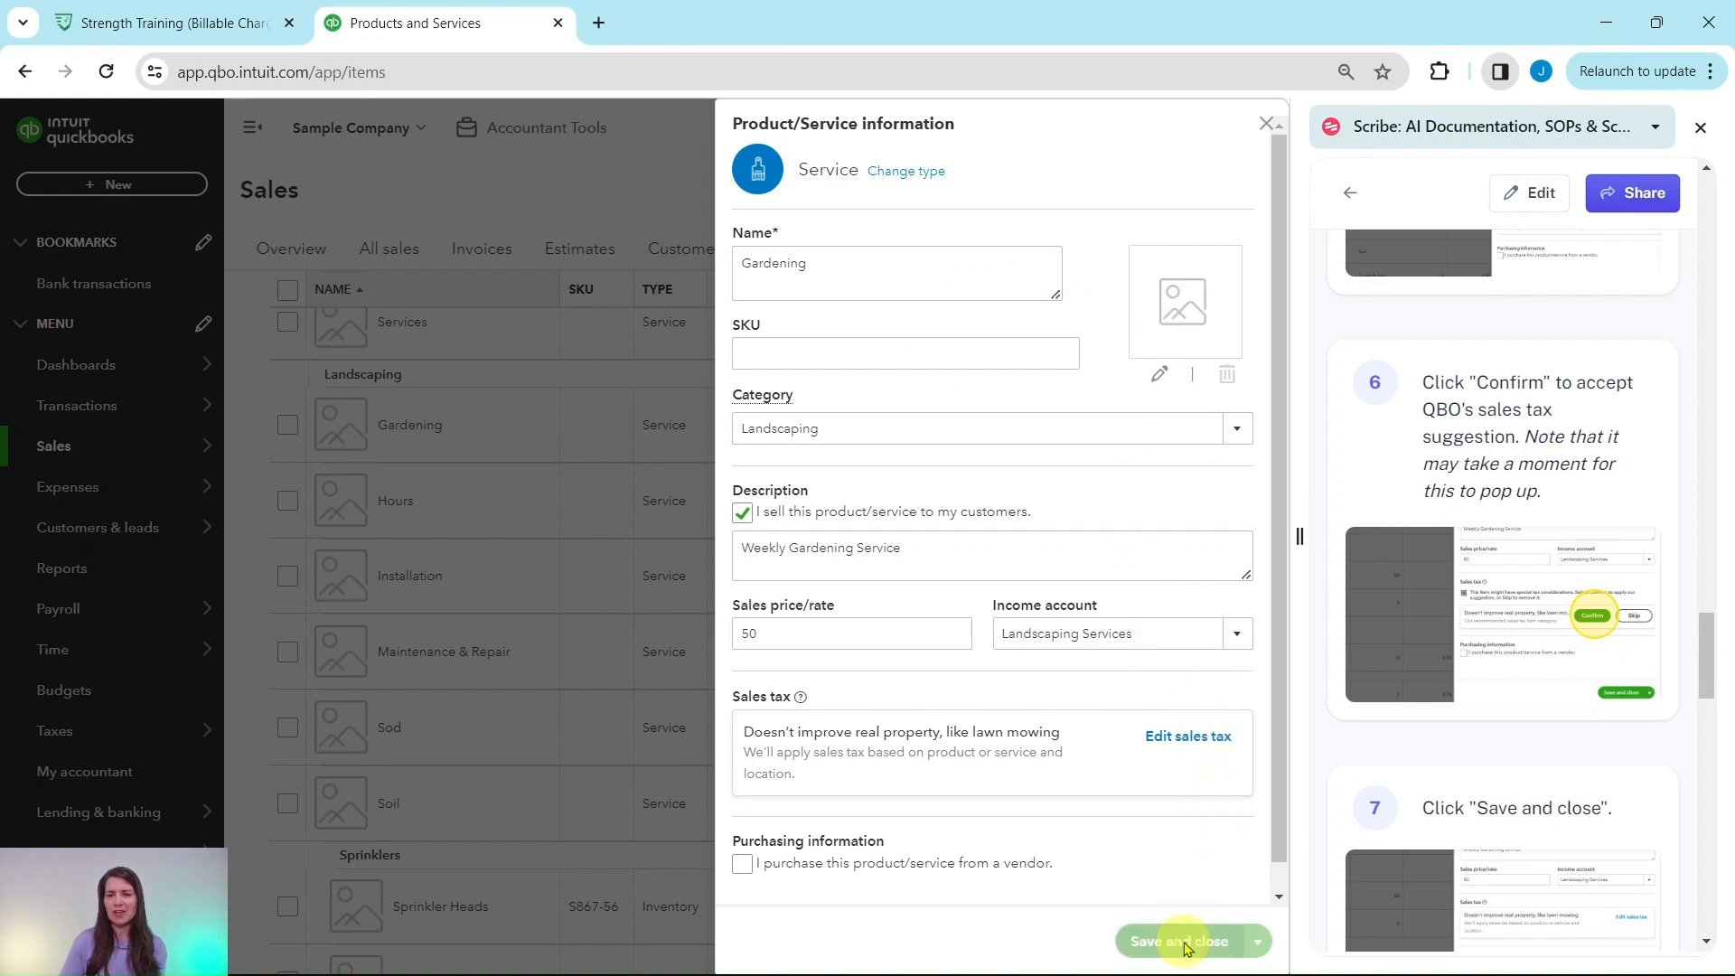
- Review the Week 1 exercise instructions and create a new delayed charge
{"action": "scroll", "coordinate": [1528, 655], "scroll_direction": "down", "scroll_amount": 1}
{"action": "scroll", "coordinate": [1515, 647], "scroll_direction": "down", "scroll_amount": 3}
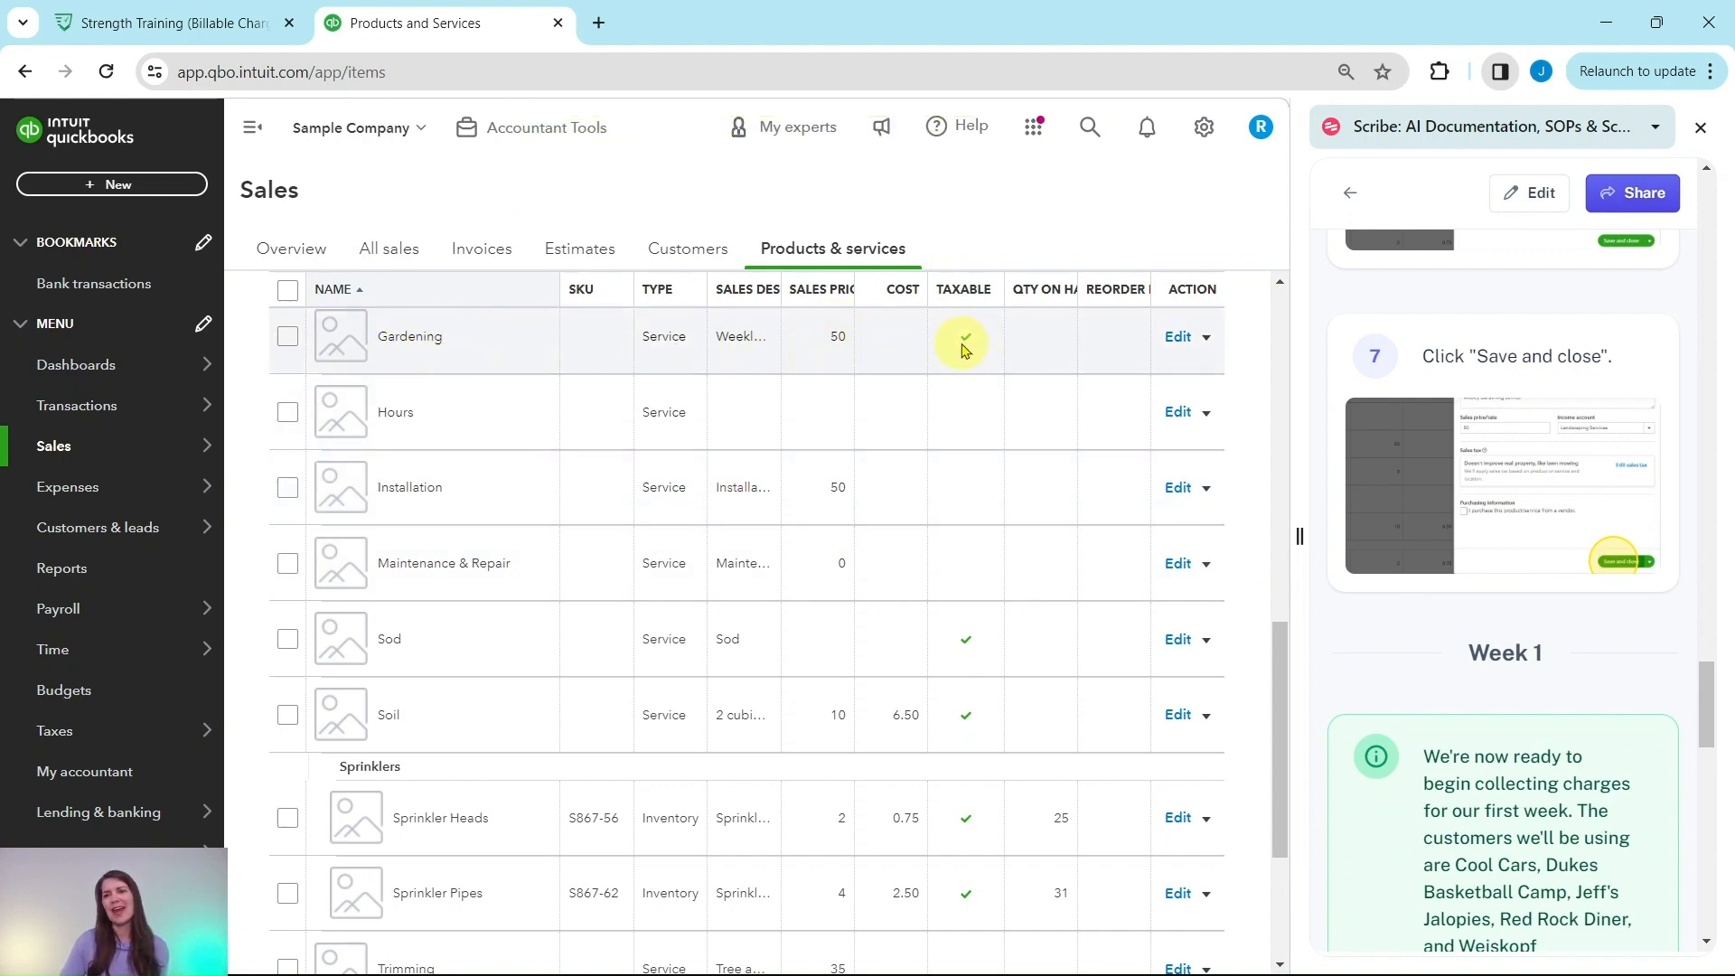
{"action": "scroll", "coordinate": [1374, 415], "scroll_direction": "down", "scroll_amount": 5}
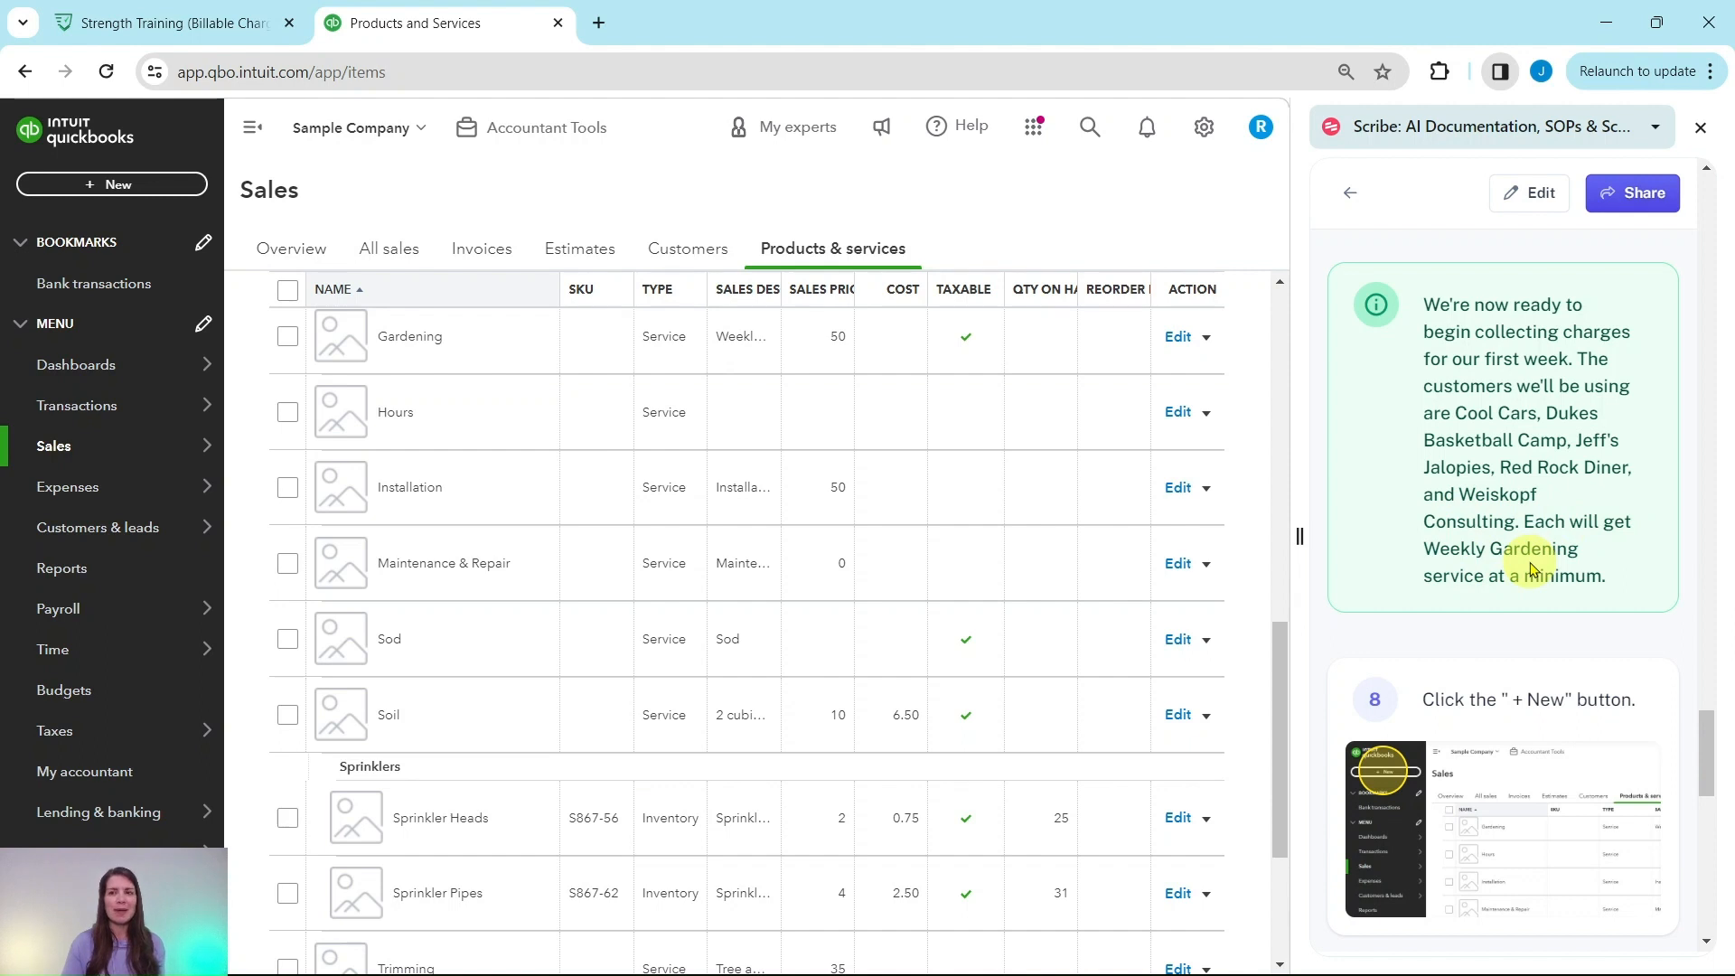
{"action": "scroll", "coordinate": [1532, 557], "scroll_direction": "down", "scroll_amount": 4}
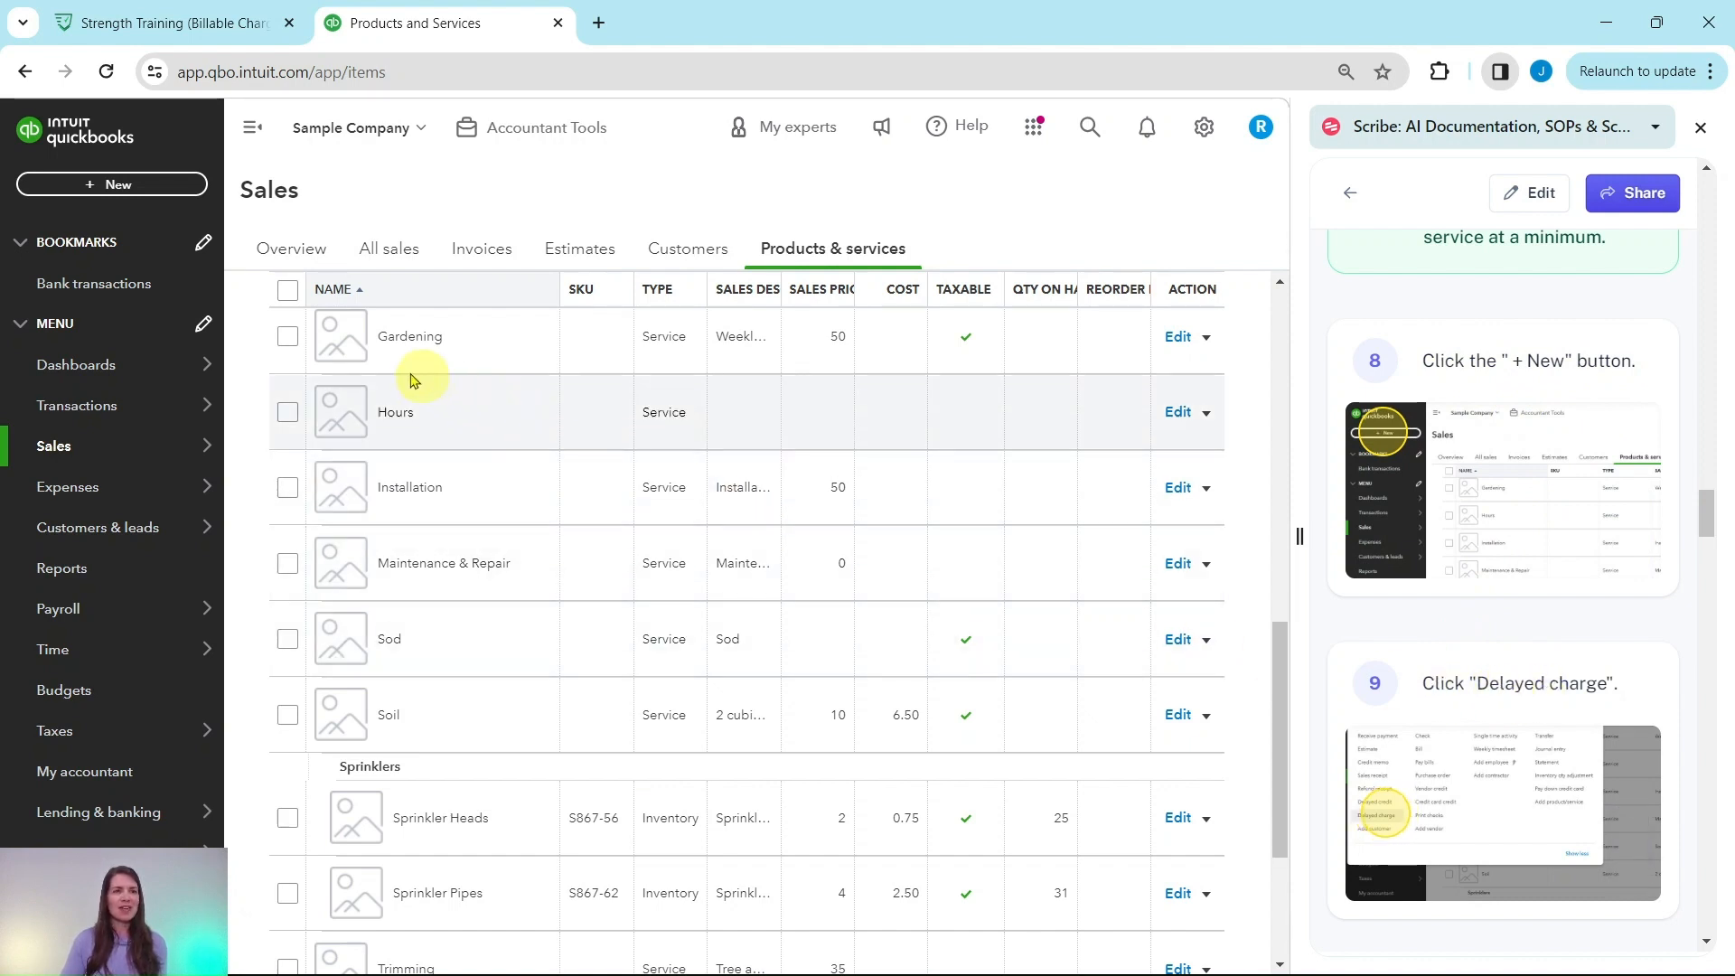
{"action": "left_click", "coordinate": [104, 187]}
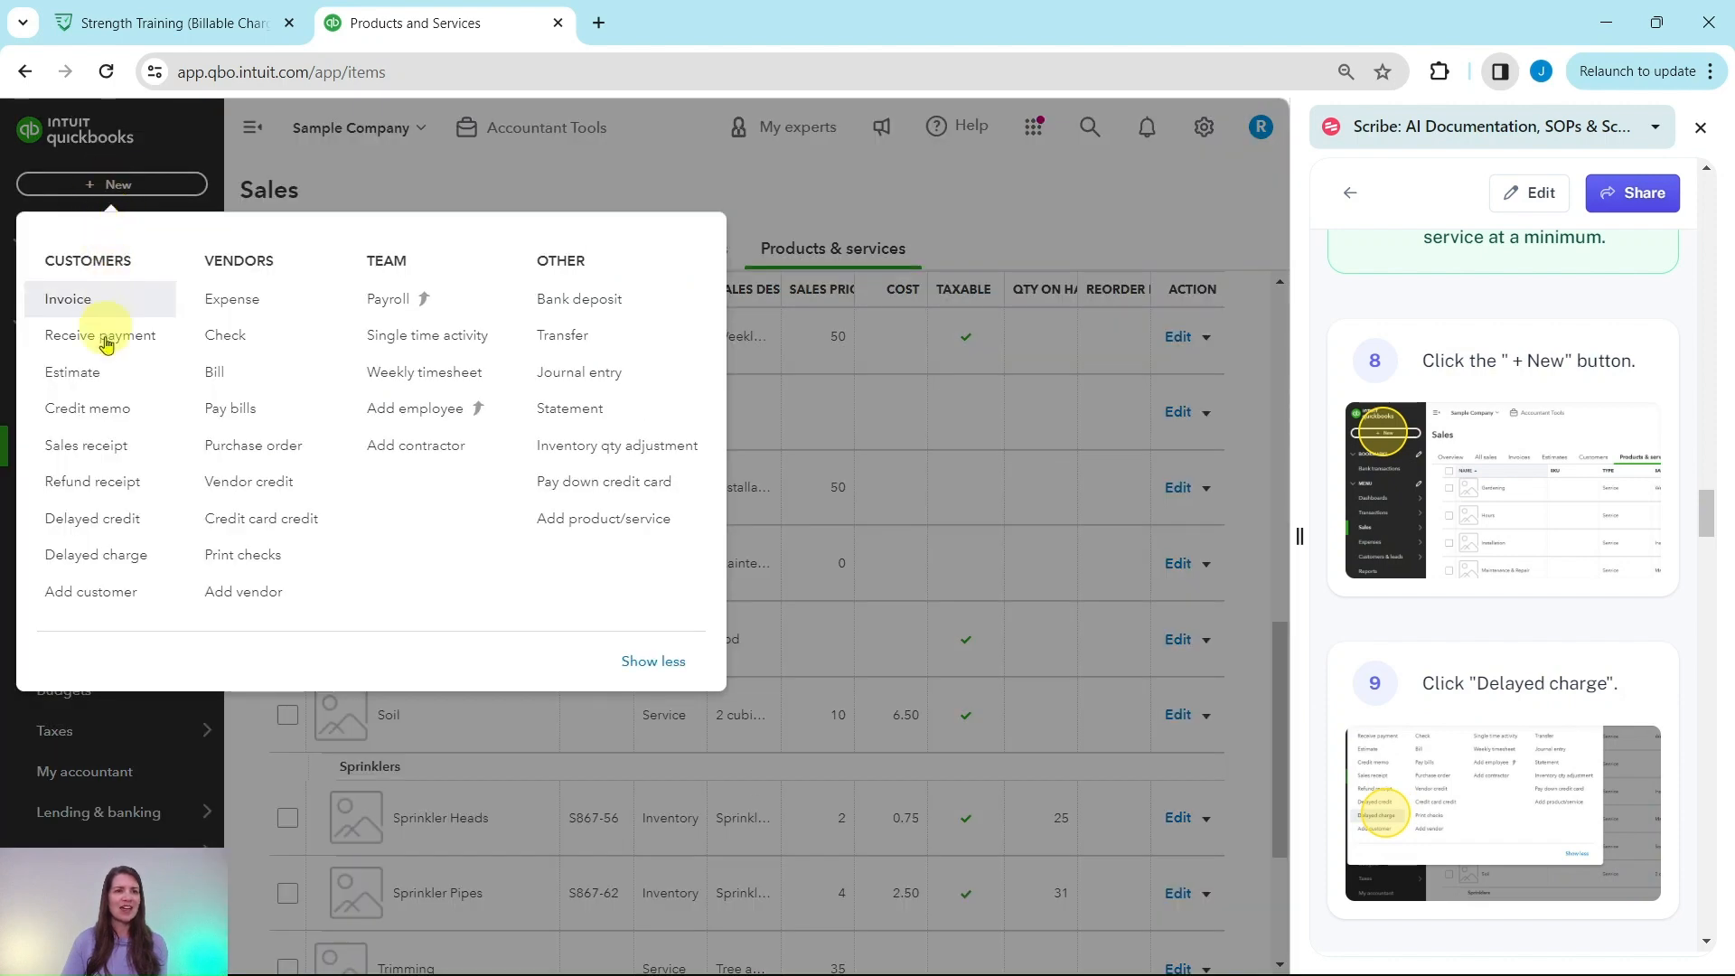
{"action": "left_click", "coordinate": [93, 560]}
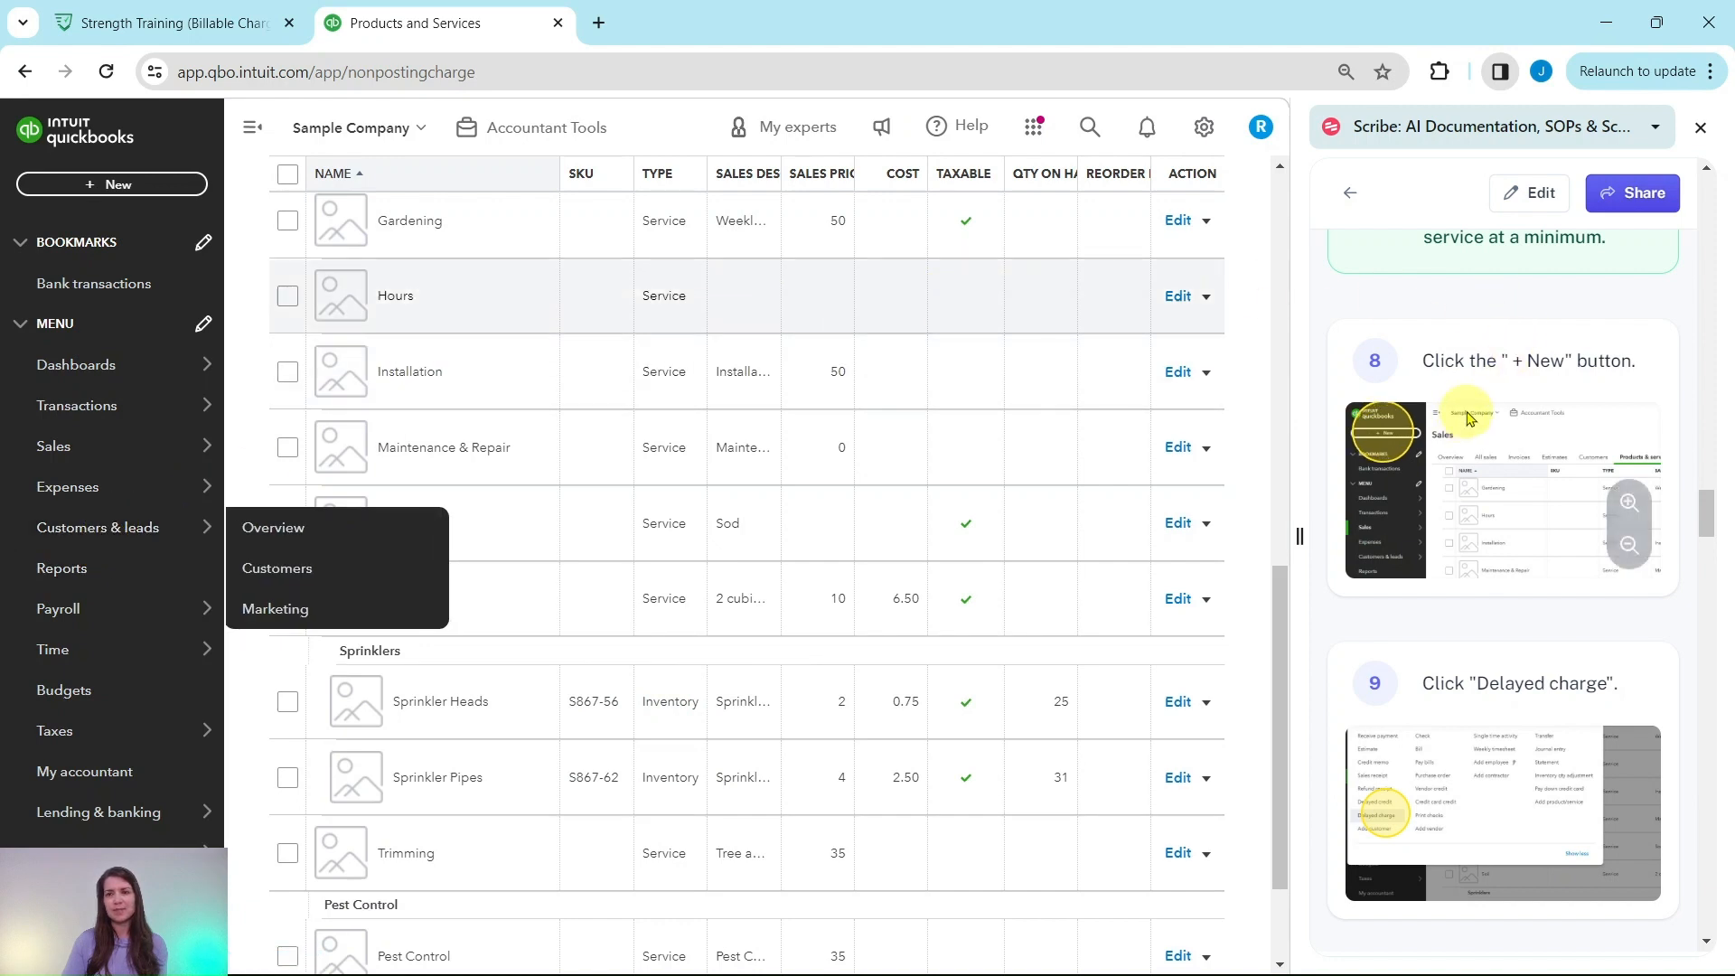
- Choose Cool Cars as the customer of the delayed charge
{"action": "scroll", "coordinate": [1469, 418], "scroll_direction": "down", "scroll_amount": 7}
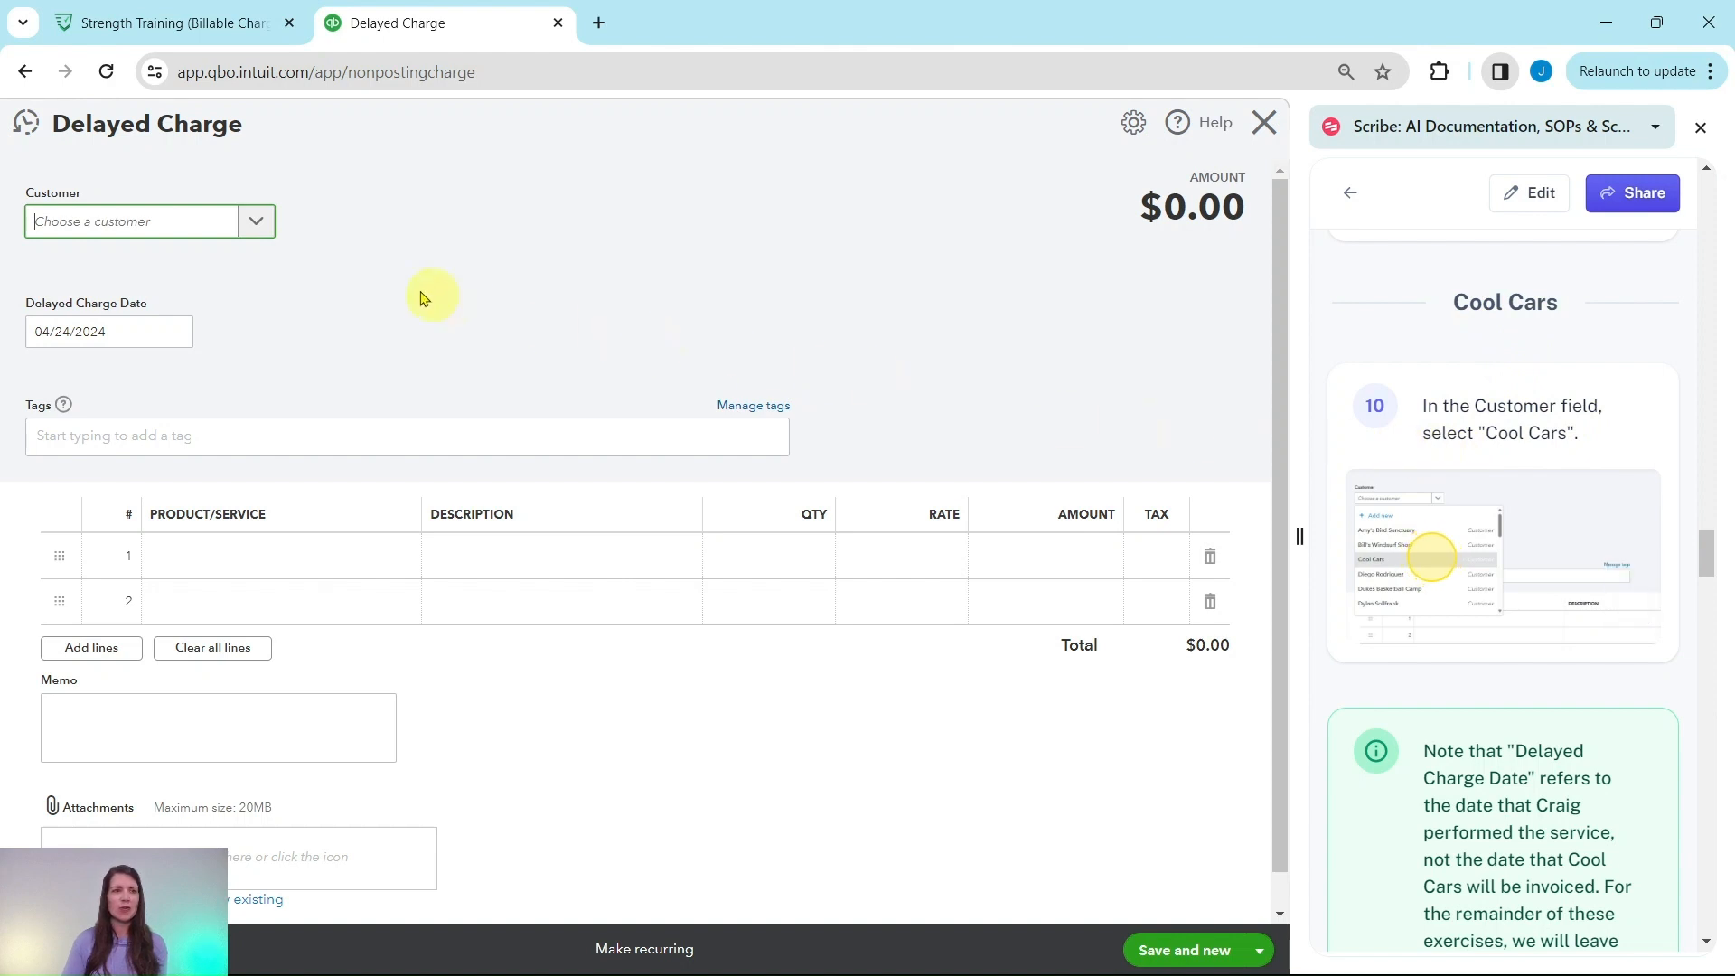
{"action": "left_click", "coordinate": [257, 224]}
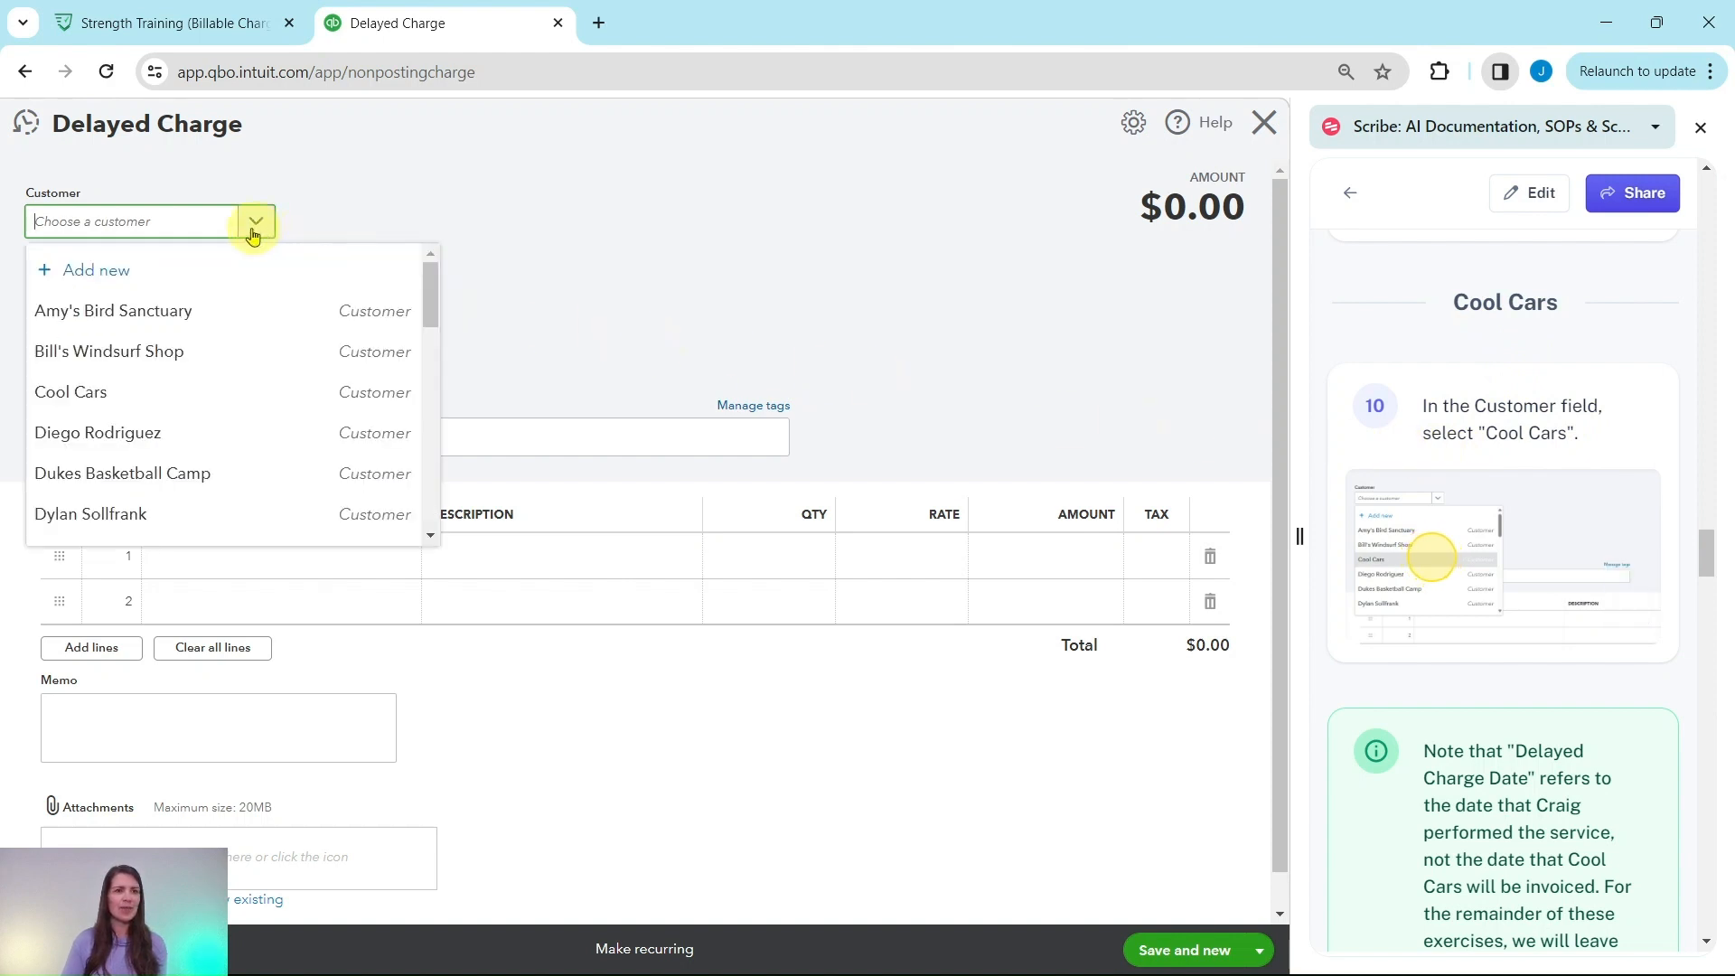
{"action": "left_click", "coordinate": [71, 393]}
- Add the Gardening service on the first line of the Cool Cars charge, then save it and start a new delayed charge
{"action": "scroll", "coordinate": [1433, 497], "scroll_direction": "down", "scroll_amount": 5}
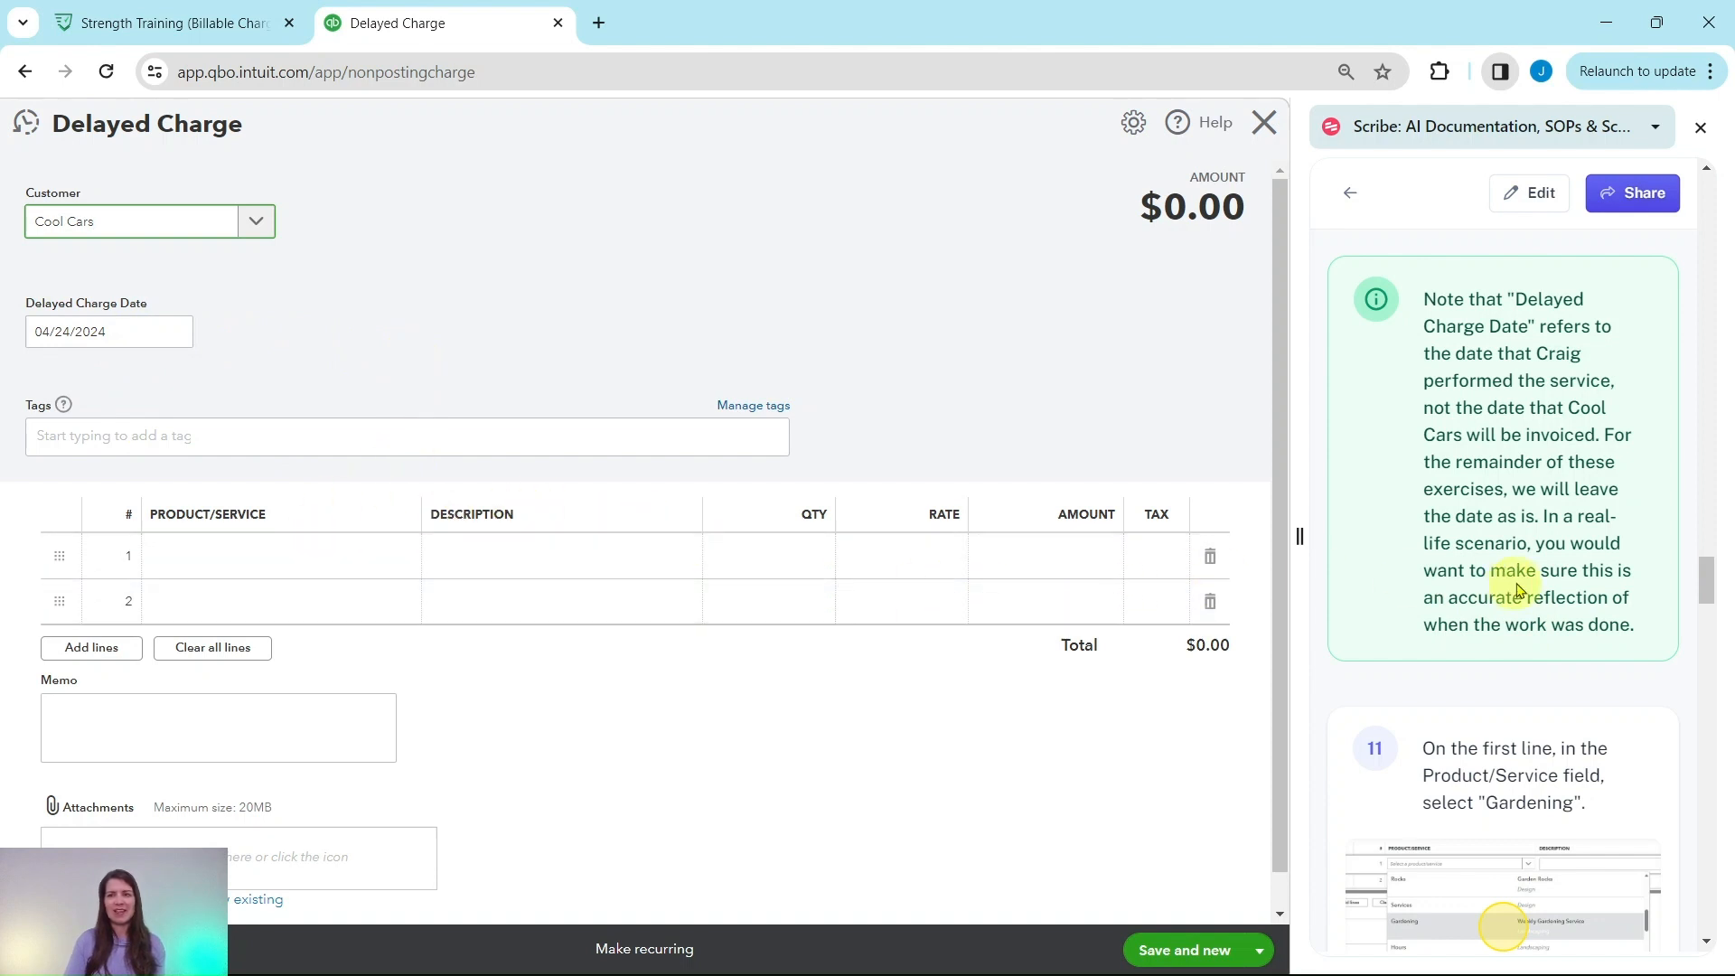
{"action": "scroll", "coordinate": [1505, 651], "scroll_direction": "down", "scroll_amount": 5}
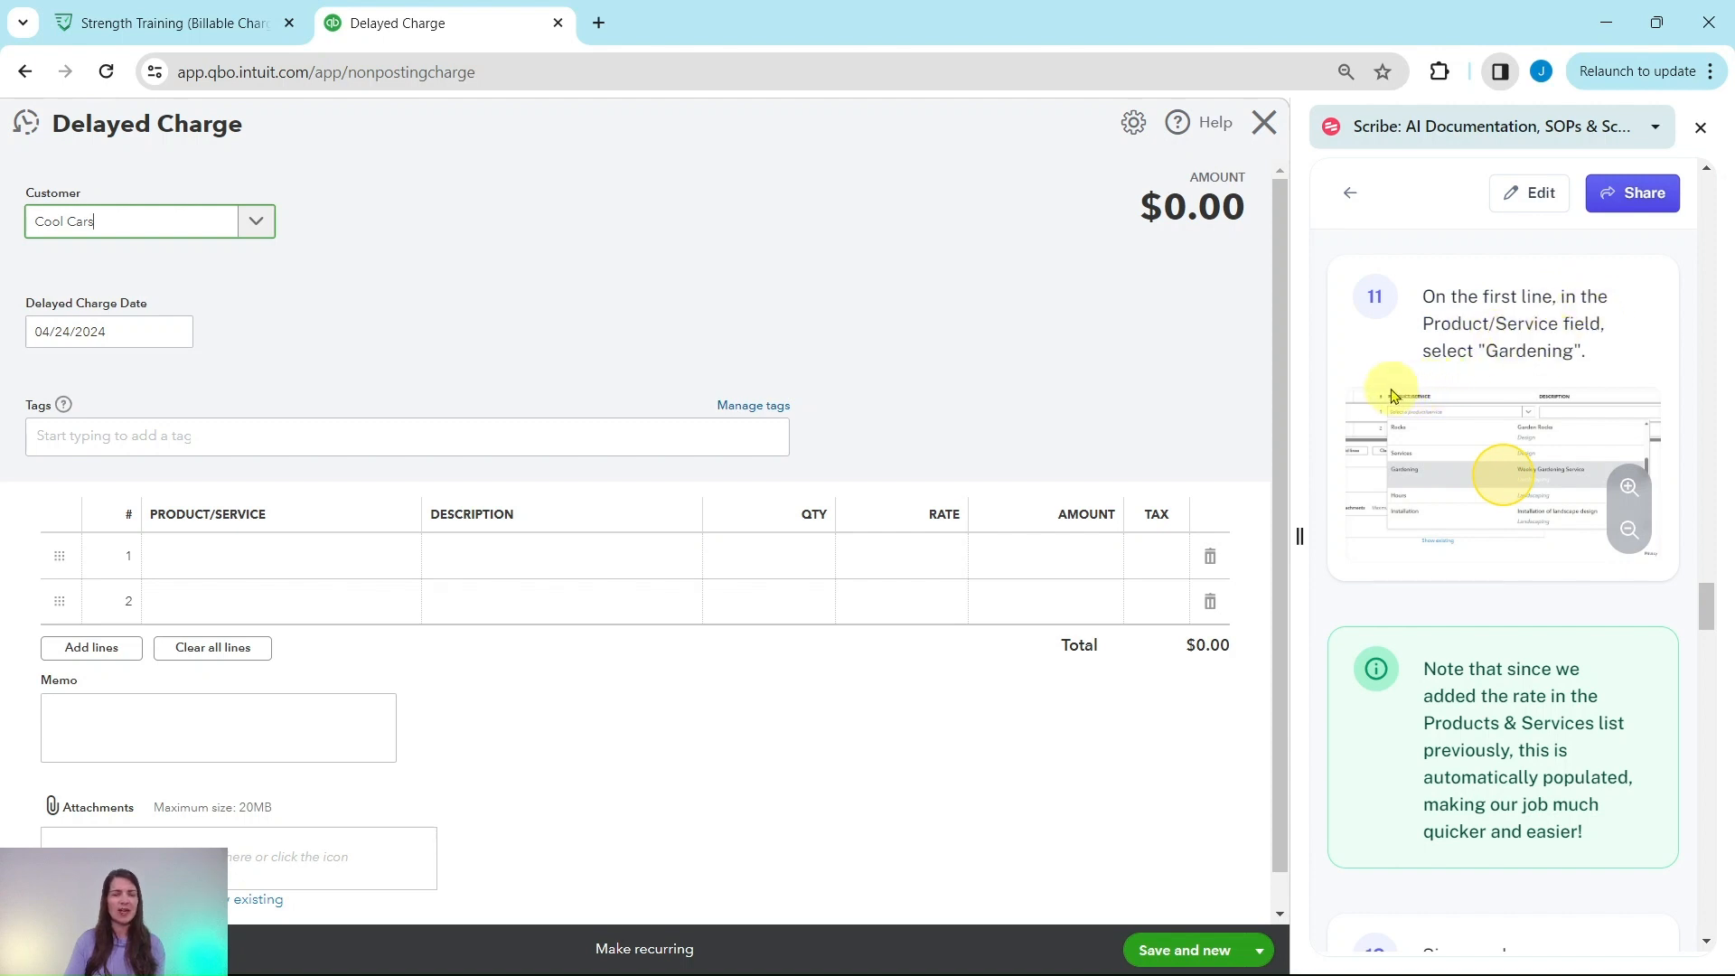
{"action": "left_click", "coordinate": [350, 562]}
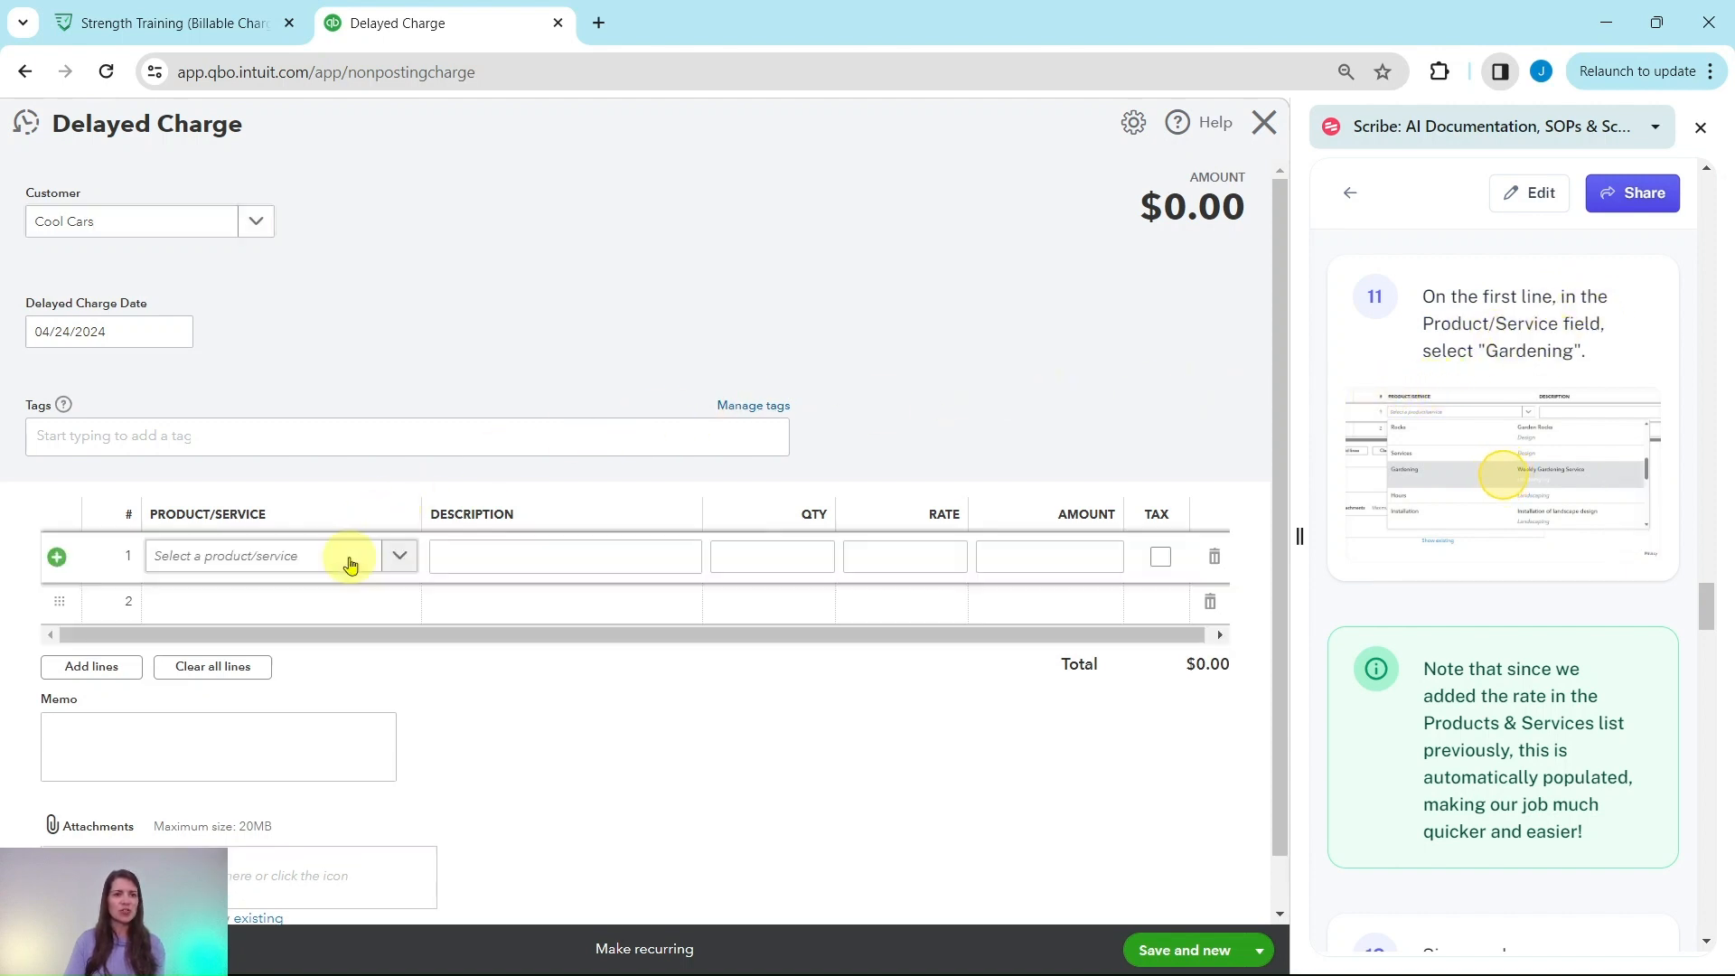
{"action": "left_click", "coordinate": [403, 562]}
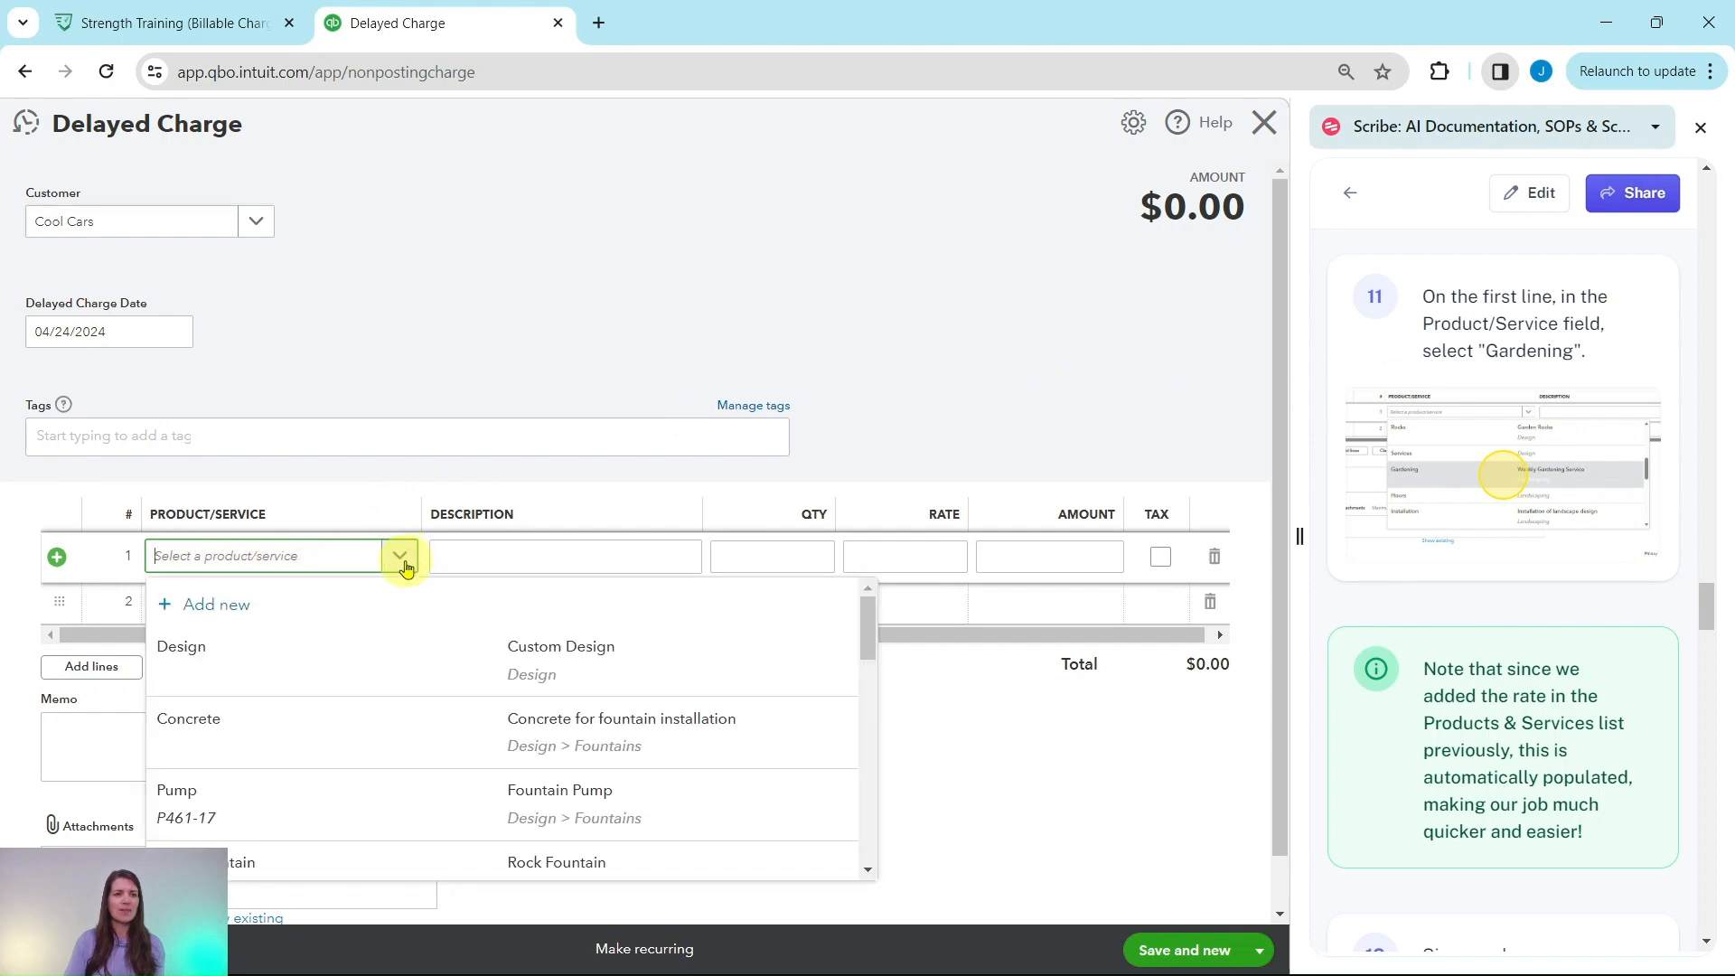
{"action": "scroll", "coordinate": [407, 600], "scroll_direction": "down", "scroll_amount": 5}
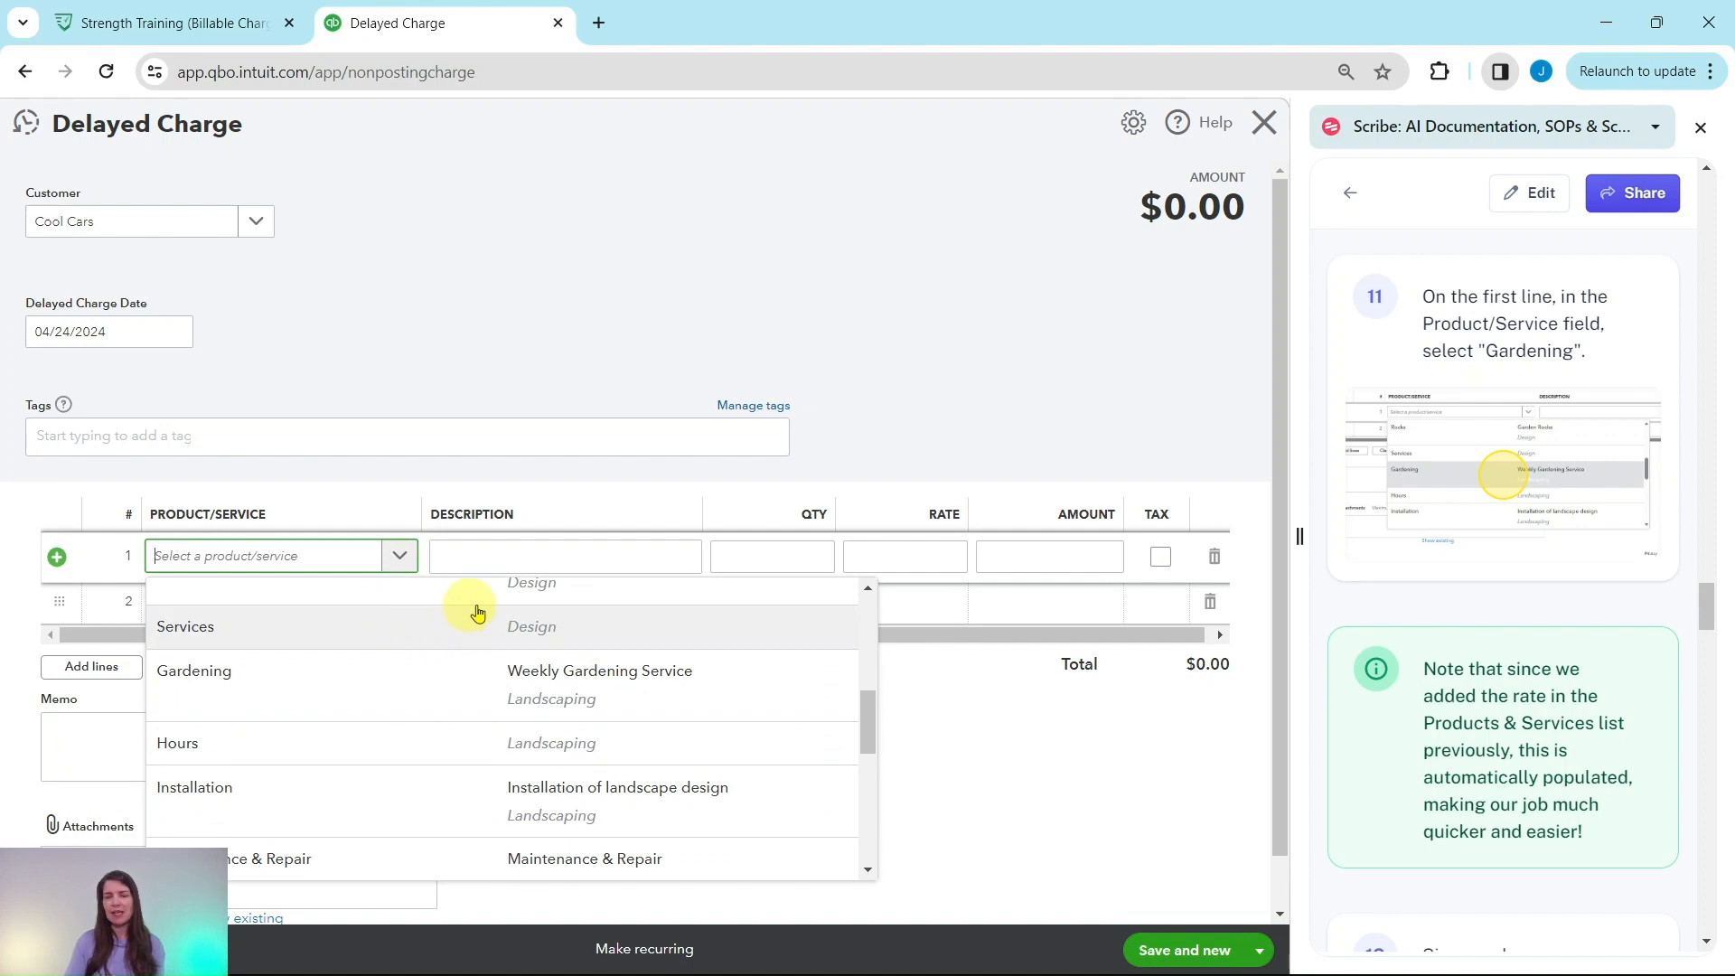
{"action": "scroll", "coordinate": [899, 622], "scroll_direction": "down", "scroll_amount": 1}
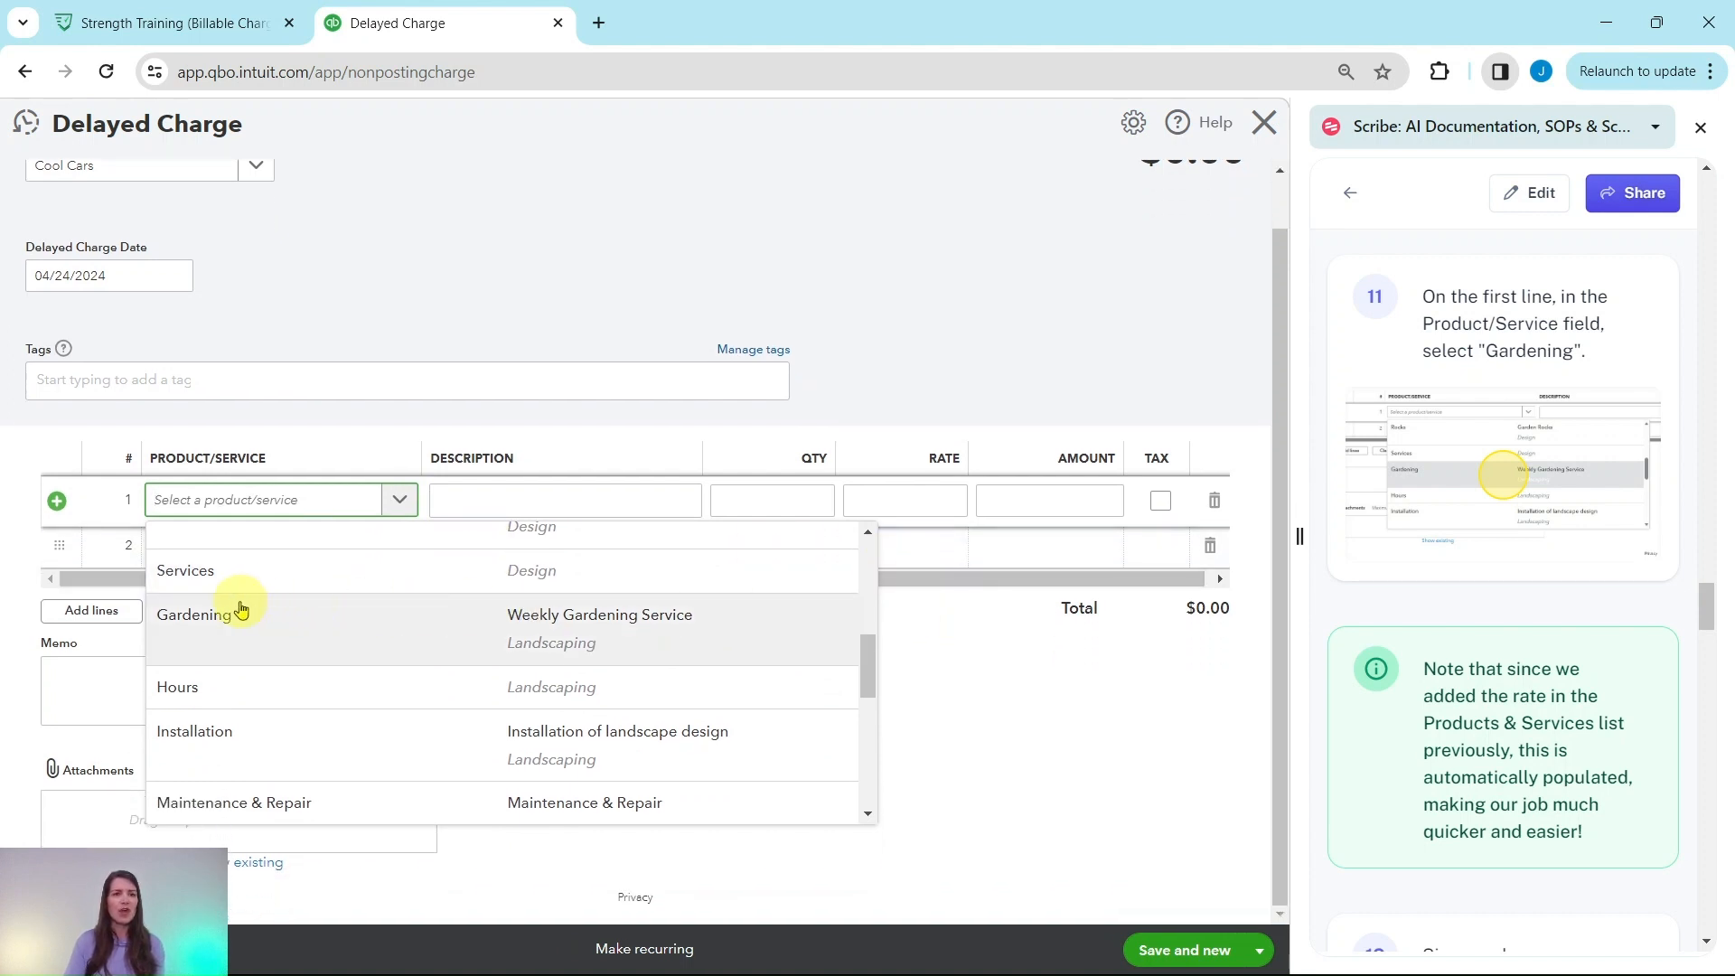
{"action": "left_click", "coordinate": [200, 628]}
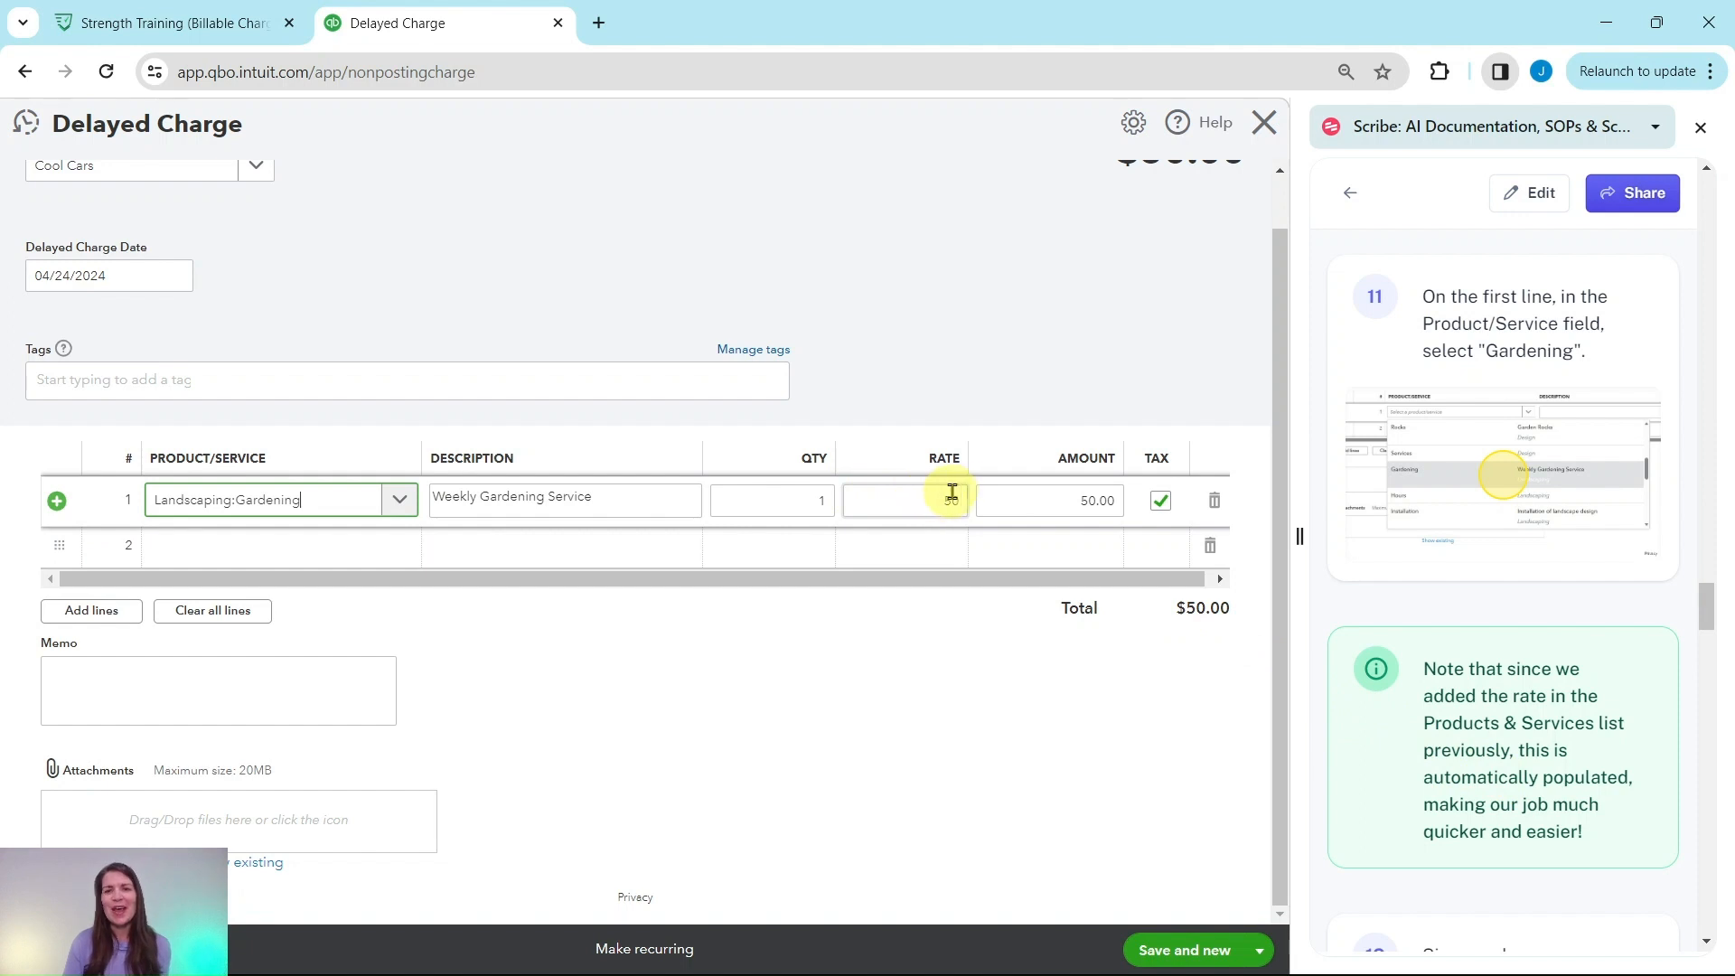
{"action": "scroll", "coordinate": [1473, 669], "scroll_direction": "down", "scroll_amount": 6}
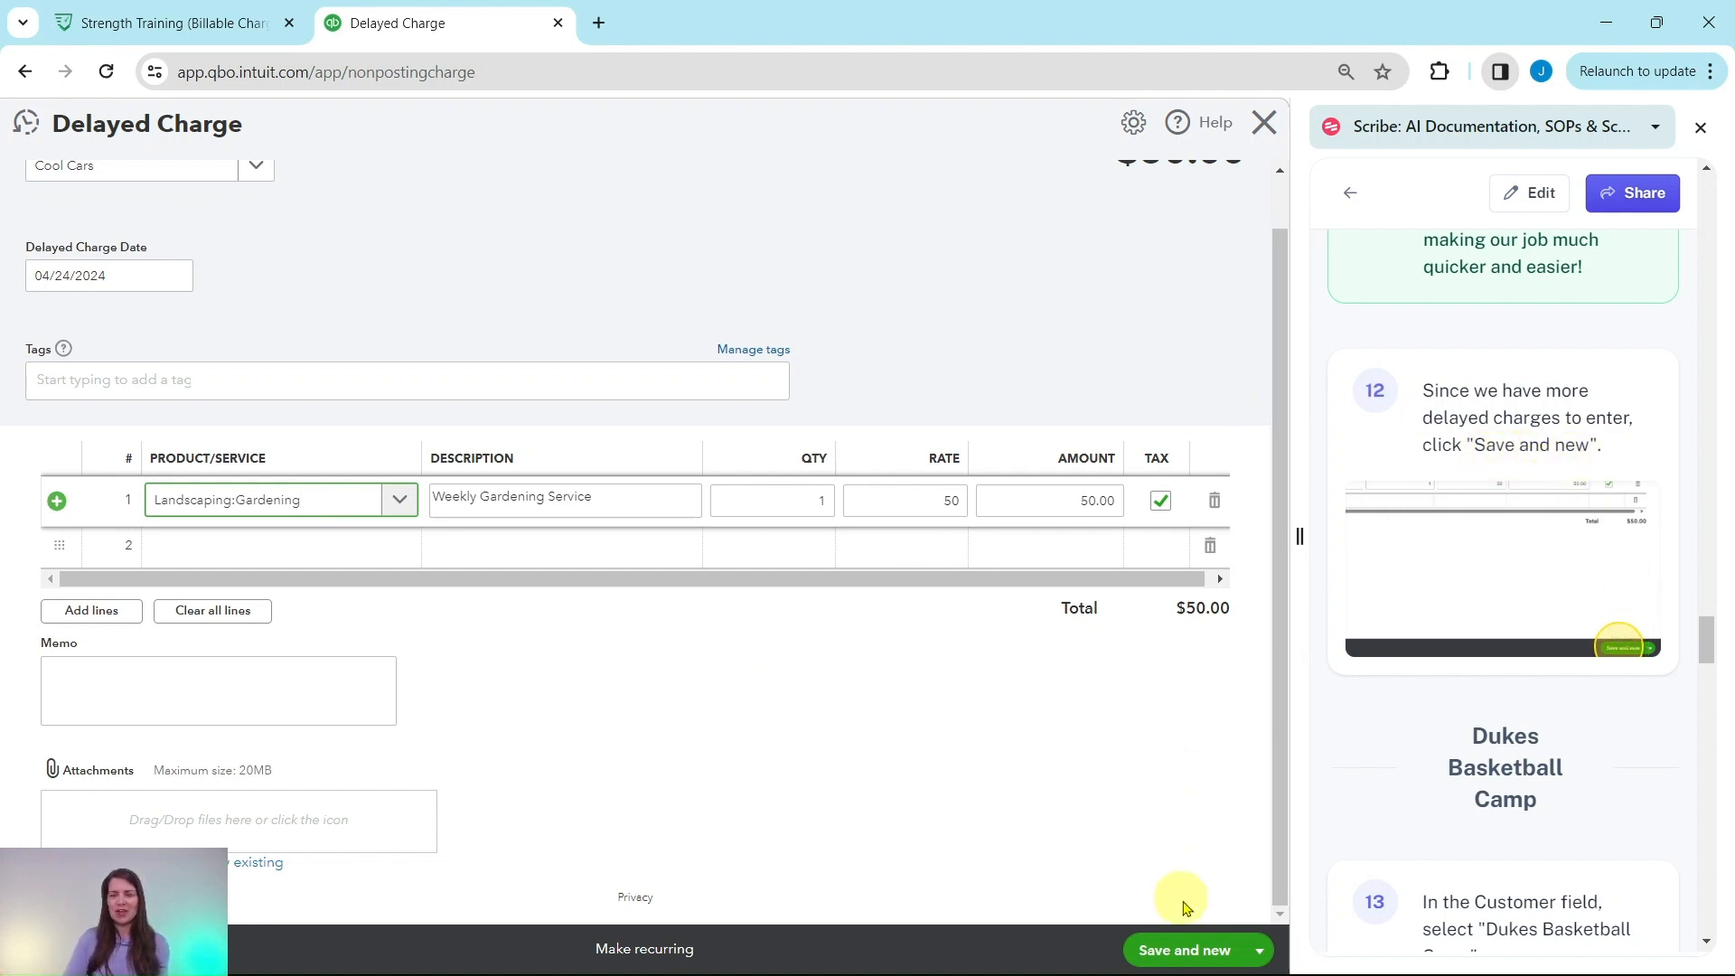
{"action": "left_click", "coordinate": [1191, 951]}
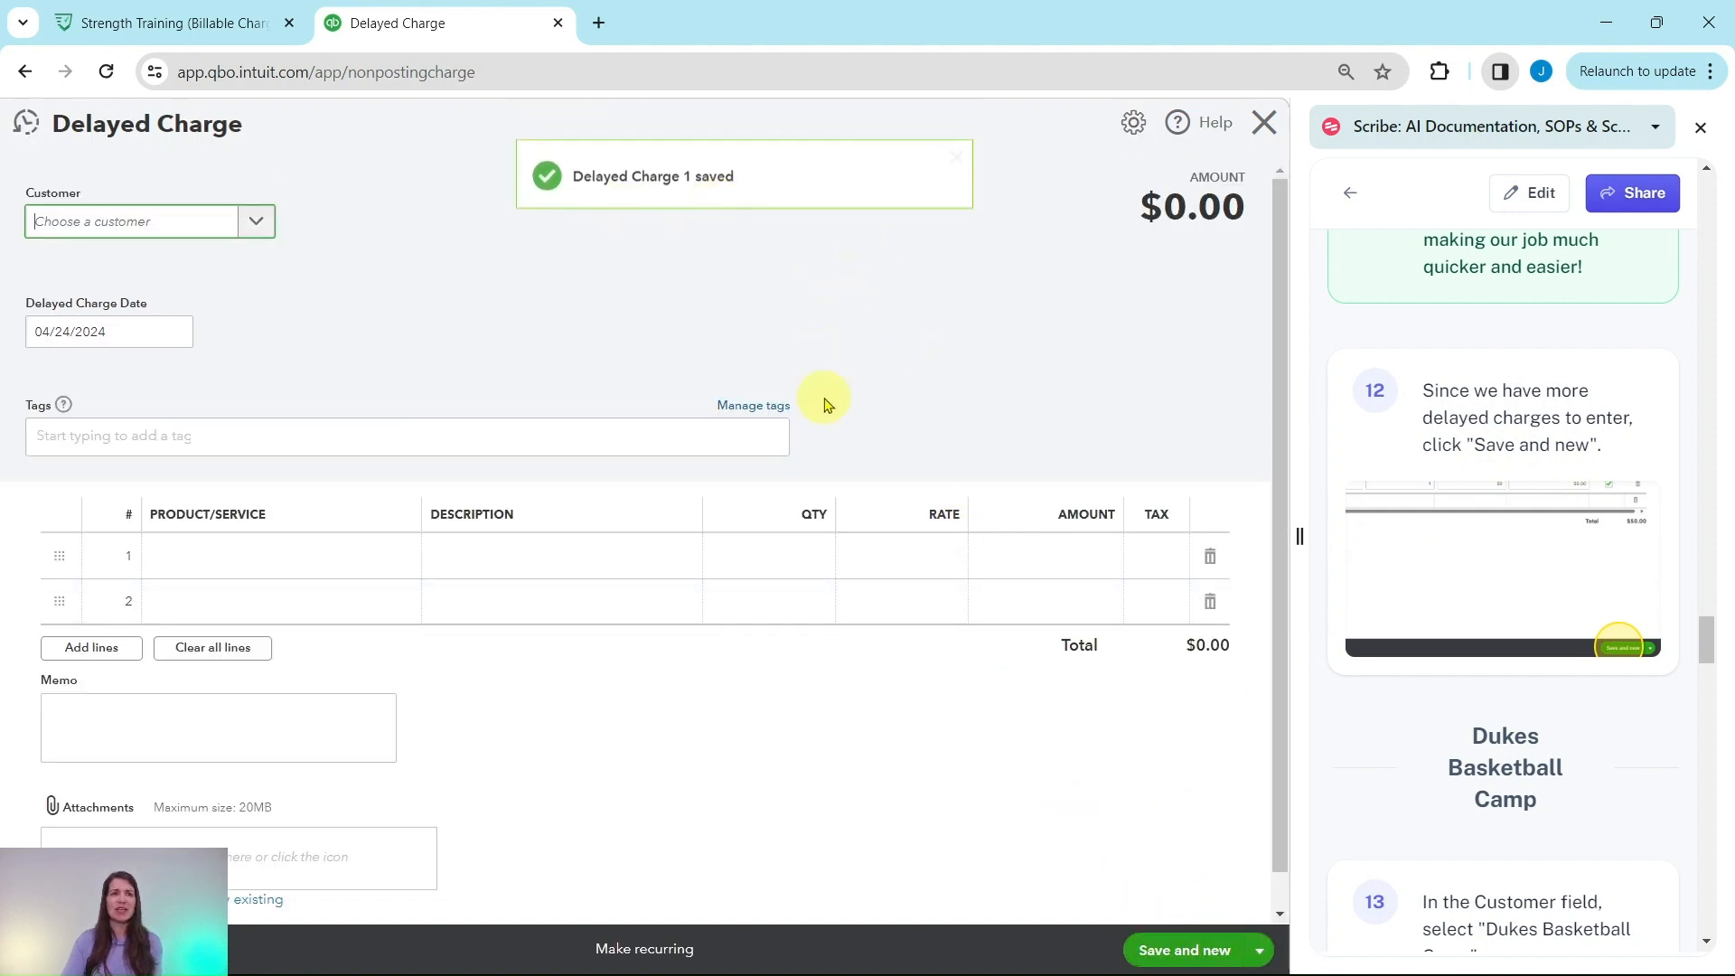
- Choose Dukes Basketball Camp as the customer of the new delayed charge
{"action": "scroll", "coordinate": [1500, 543], "scroll_direction": "down", "scroll_amount": 6}
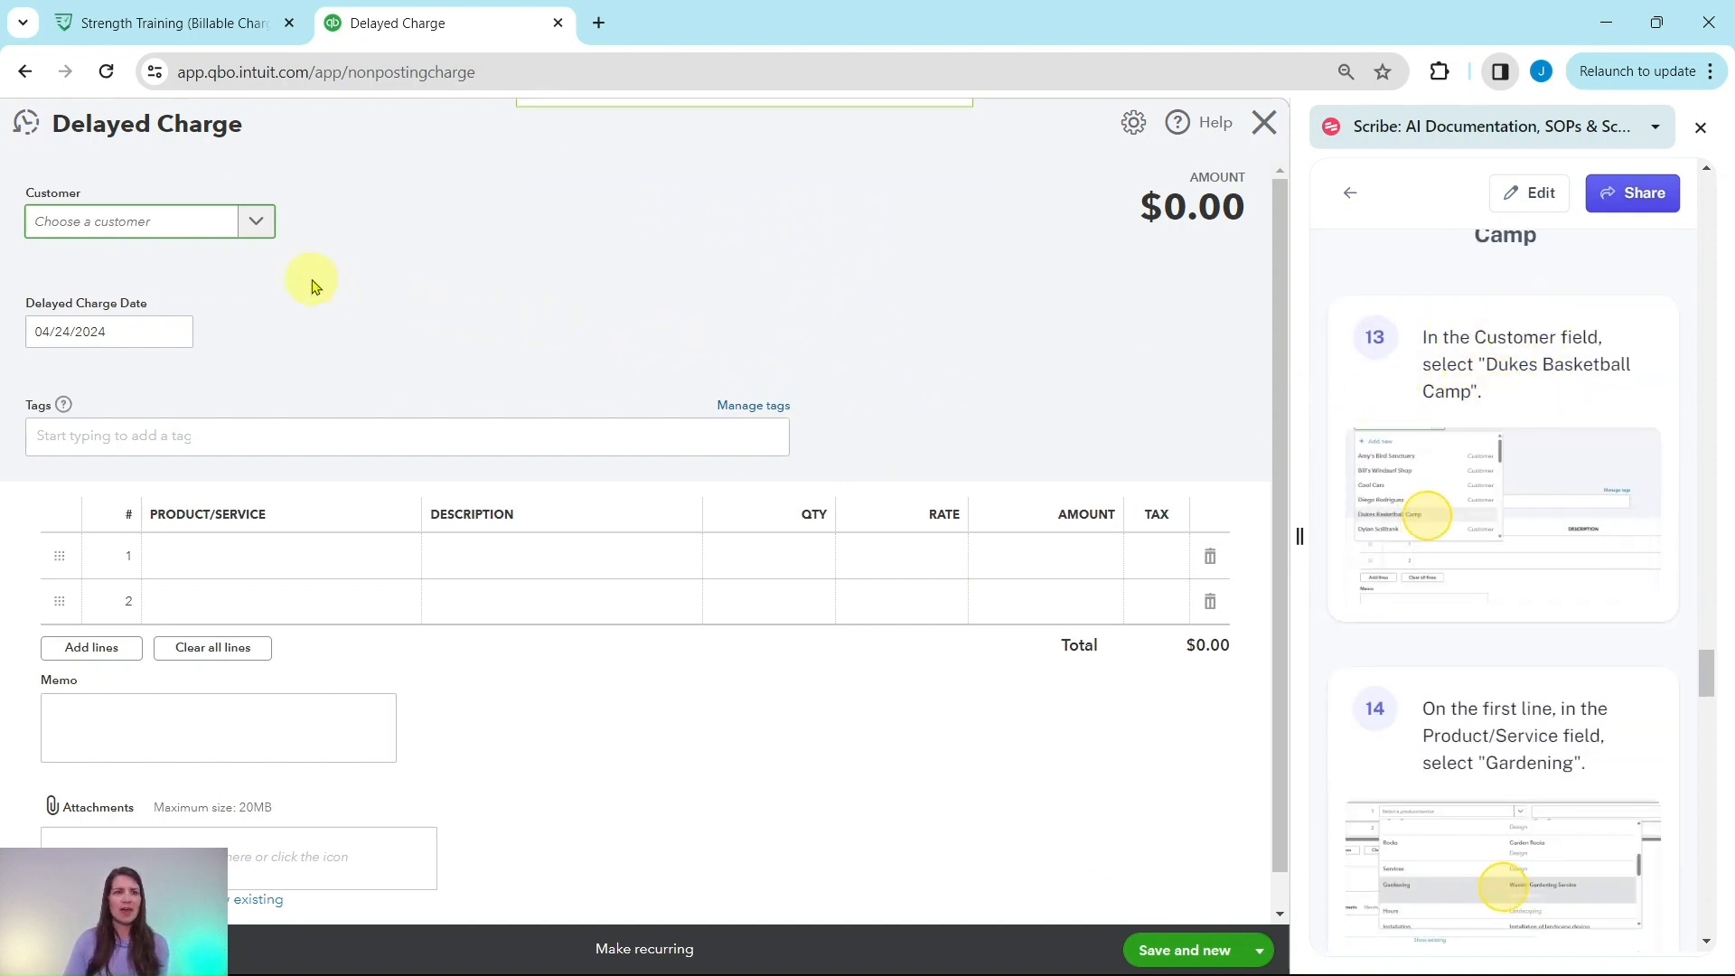
{"action": "left_click", "coordinate": [256, 227]}
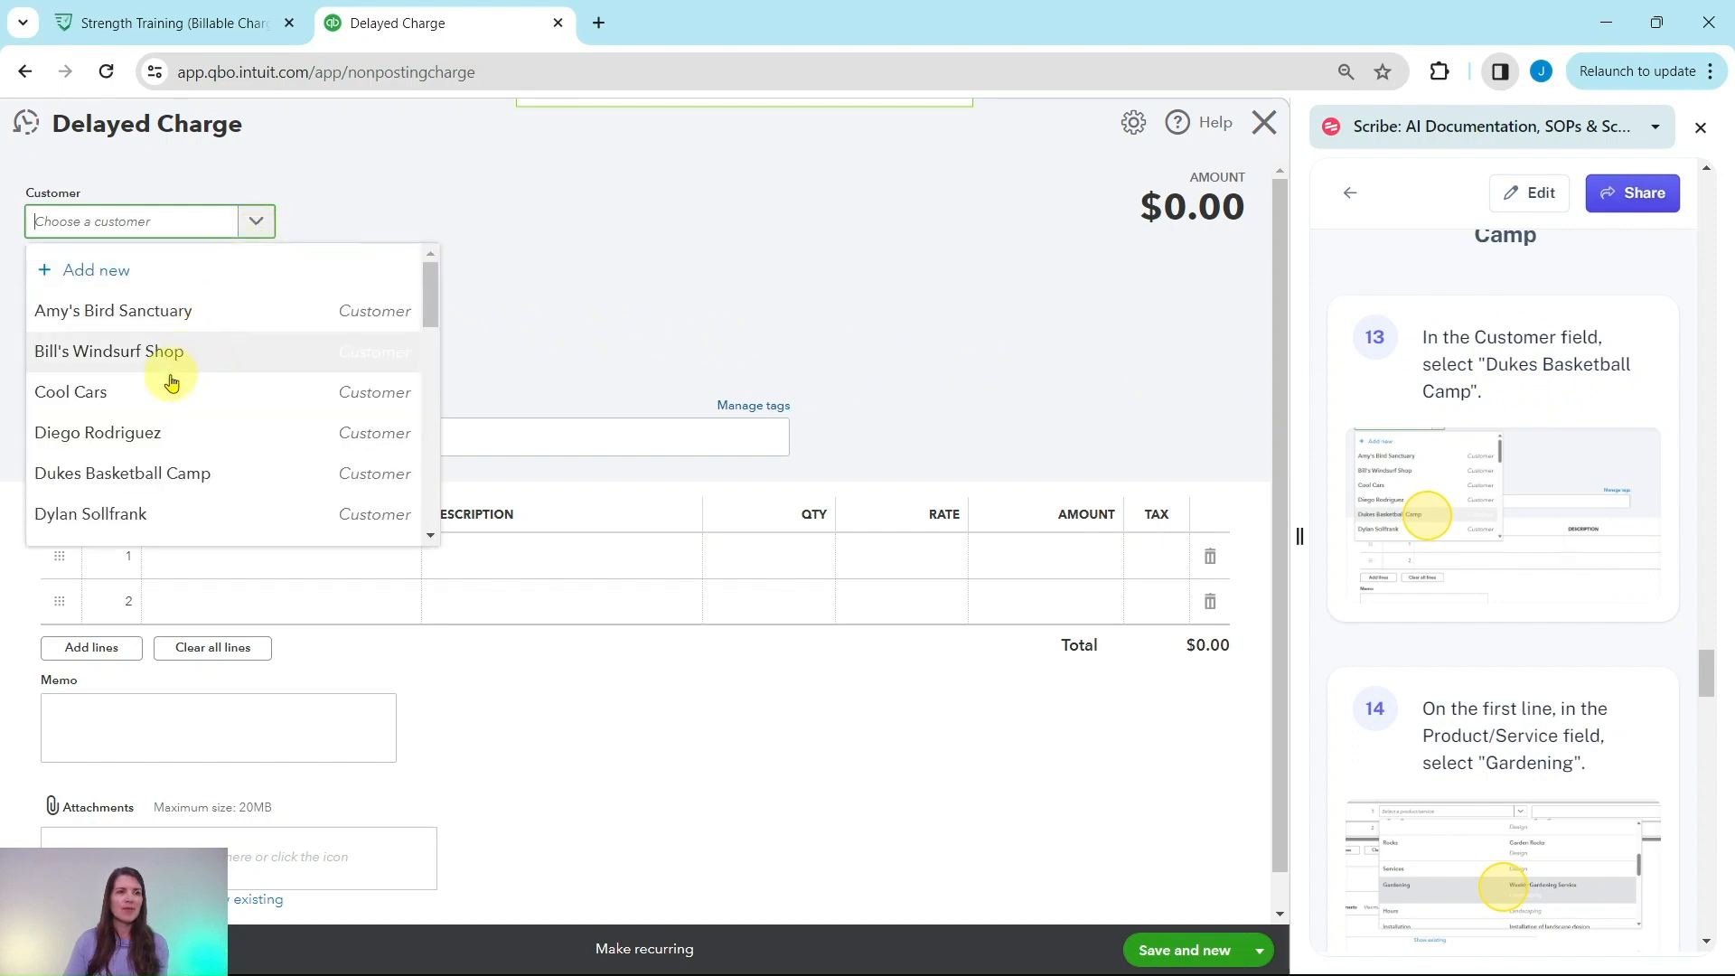
{"action": "left_click", "coordinate": [124, 486]}
- Add the Gardening service on the first line of the Dukes Basketball Camp charge, save it and start another
{"action": "scroll", "coordinate": [1467, 447], "scroll_direction": "down", "scroll_amount": 5}
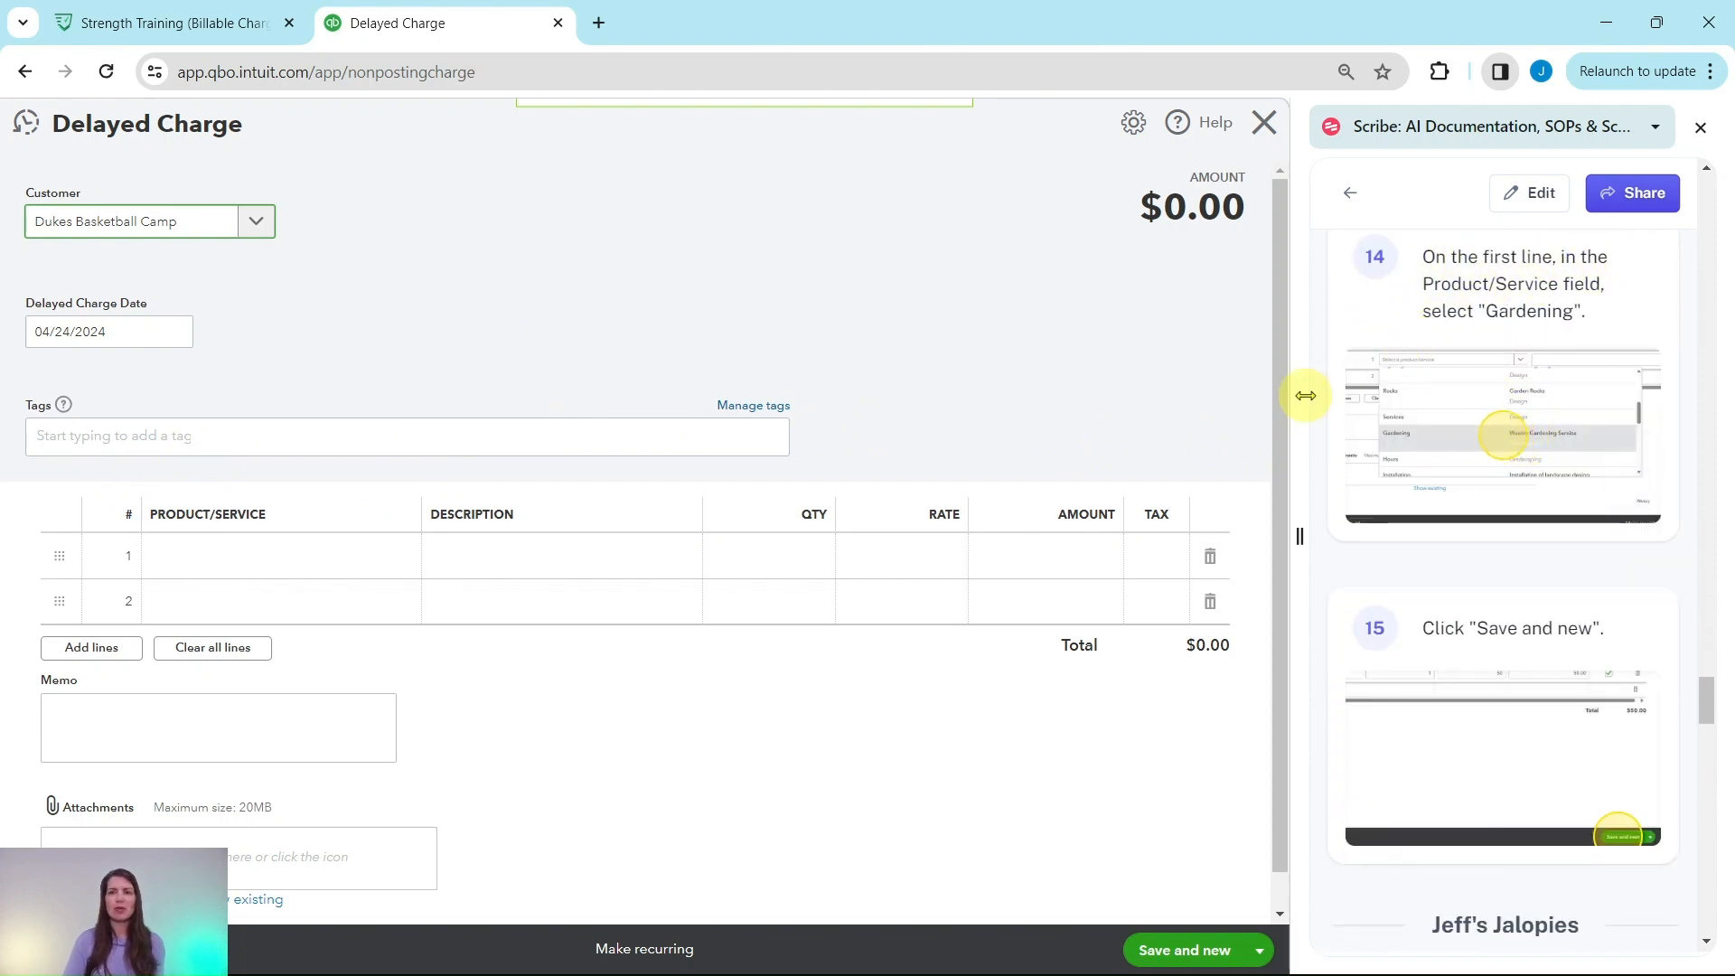
{"action": "left_click", "coordinate": [283, 564]}
{"action": "type", "text": "garden"}
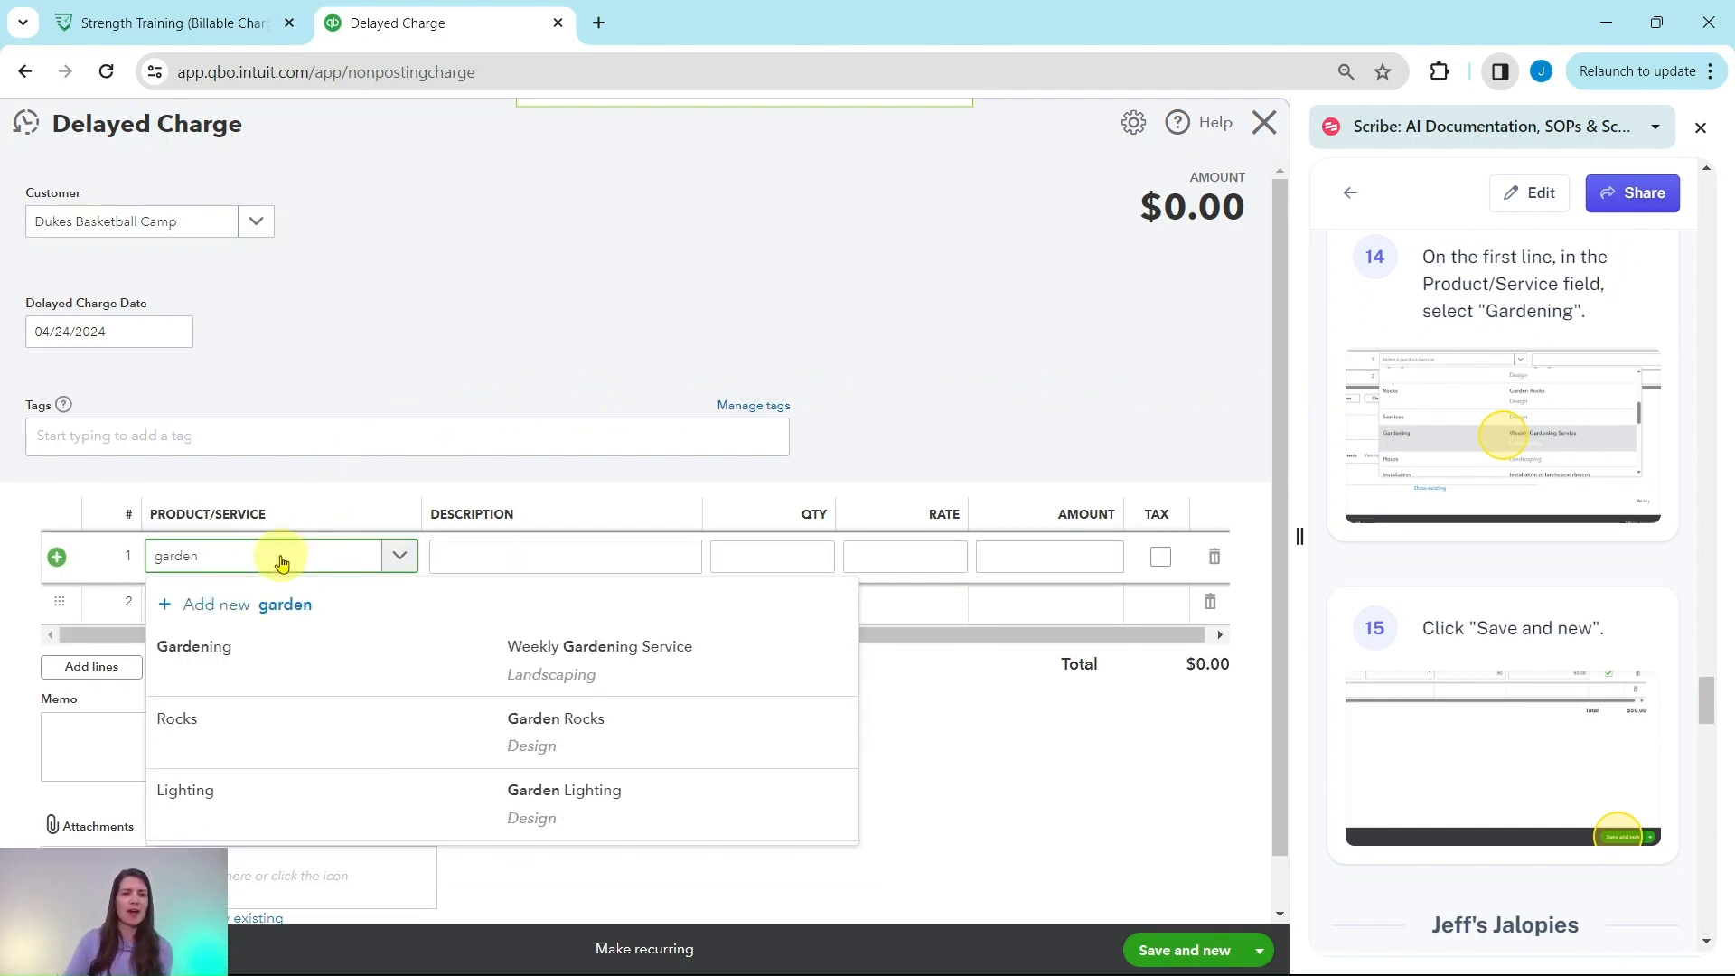
{"action": "left_click", "coordinate": [199, 659]}
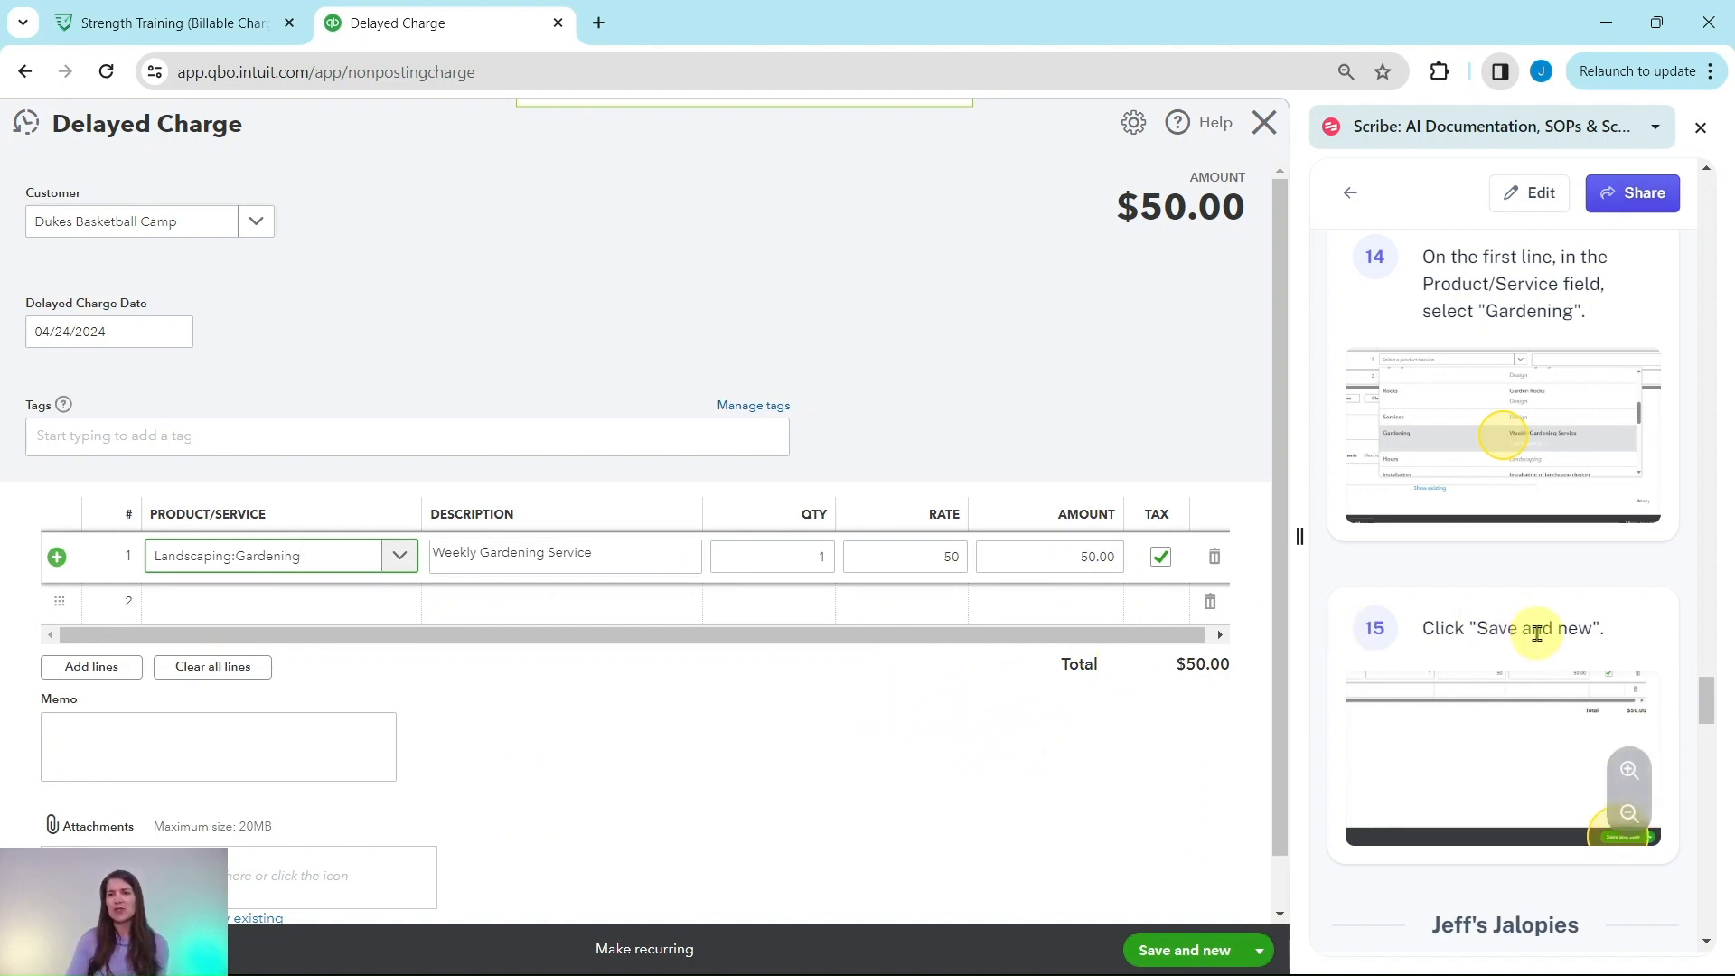
{"action": "left_click", "coordinate": [1191, 957]}
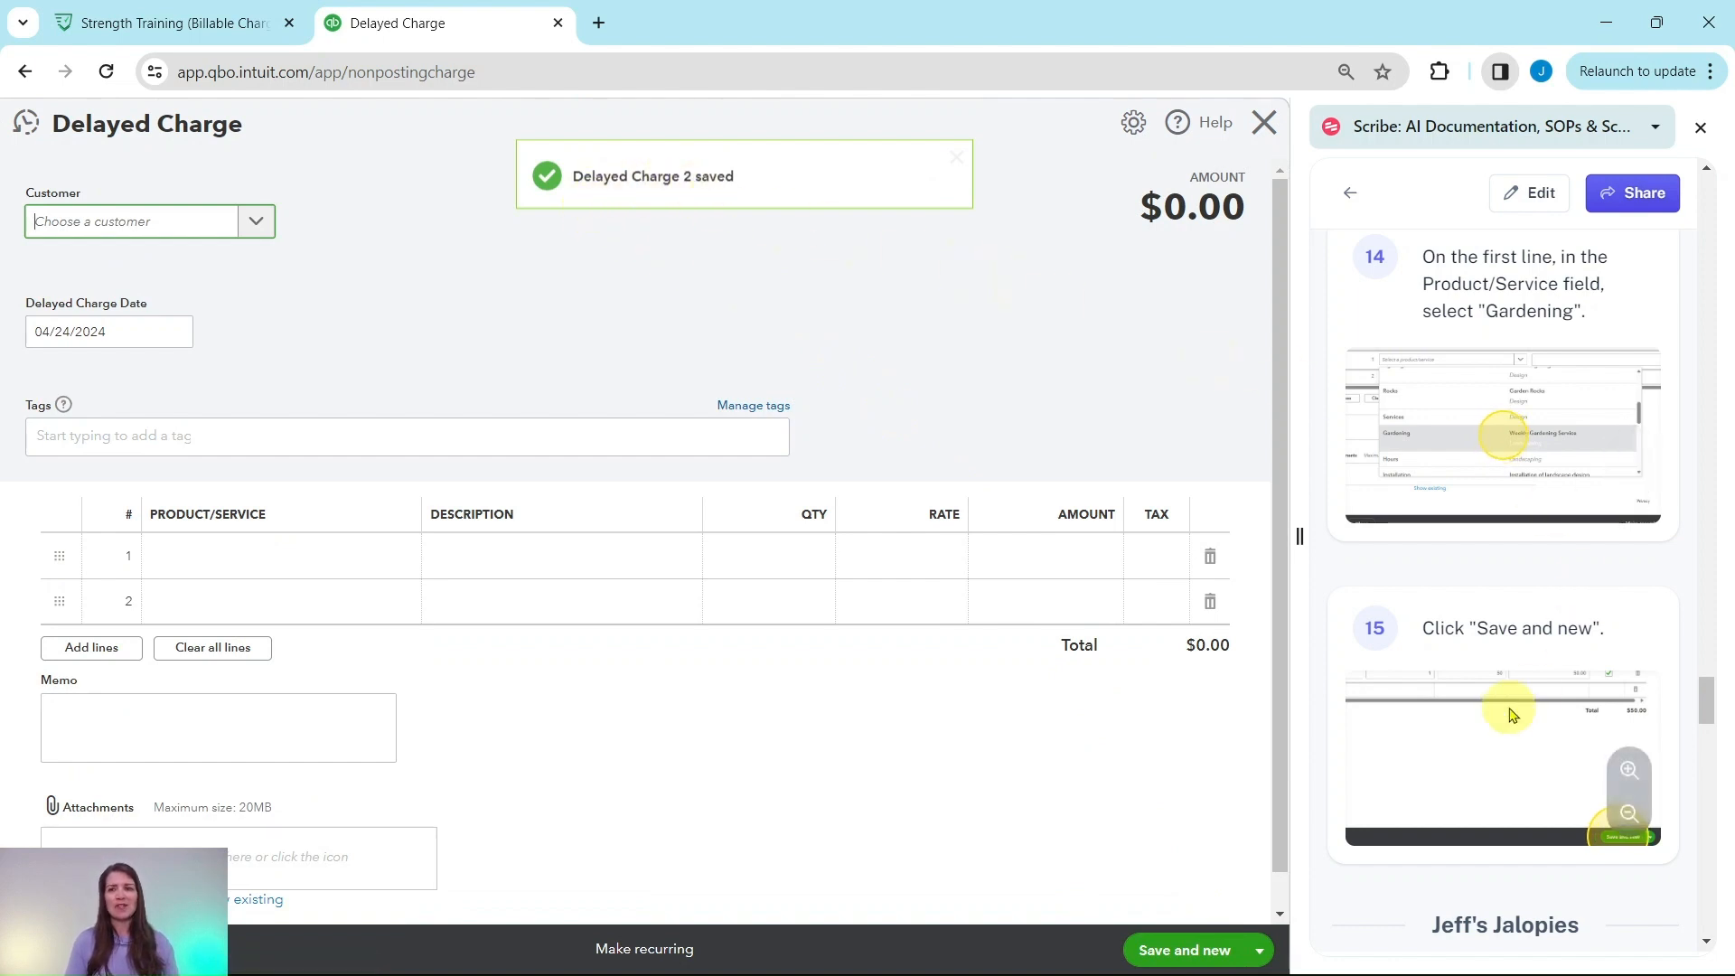
- Choose Jeff's Jalopies as the customer of the new delayed charge
{"action": "scroll", "coordinate": [1511, 715], "scroll_direction": "down", "scroll_amount": 7}
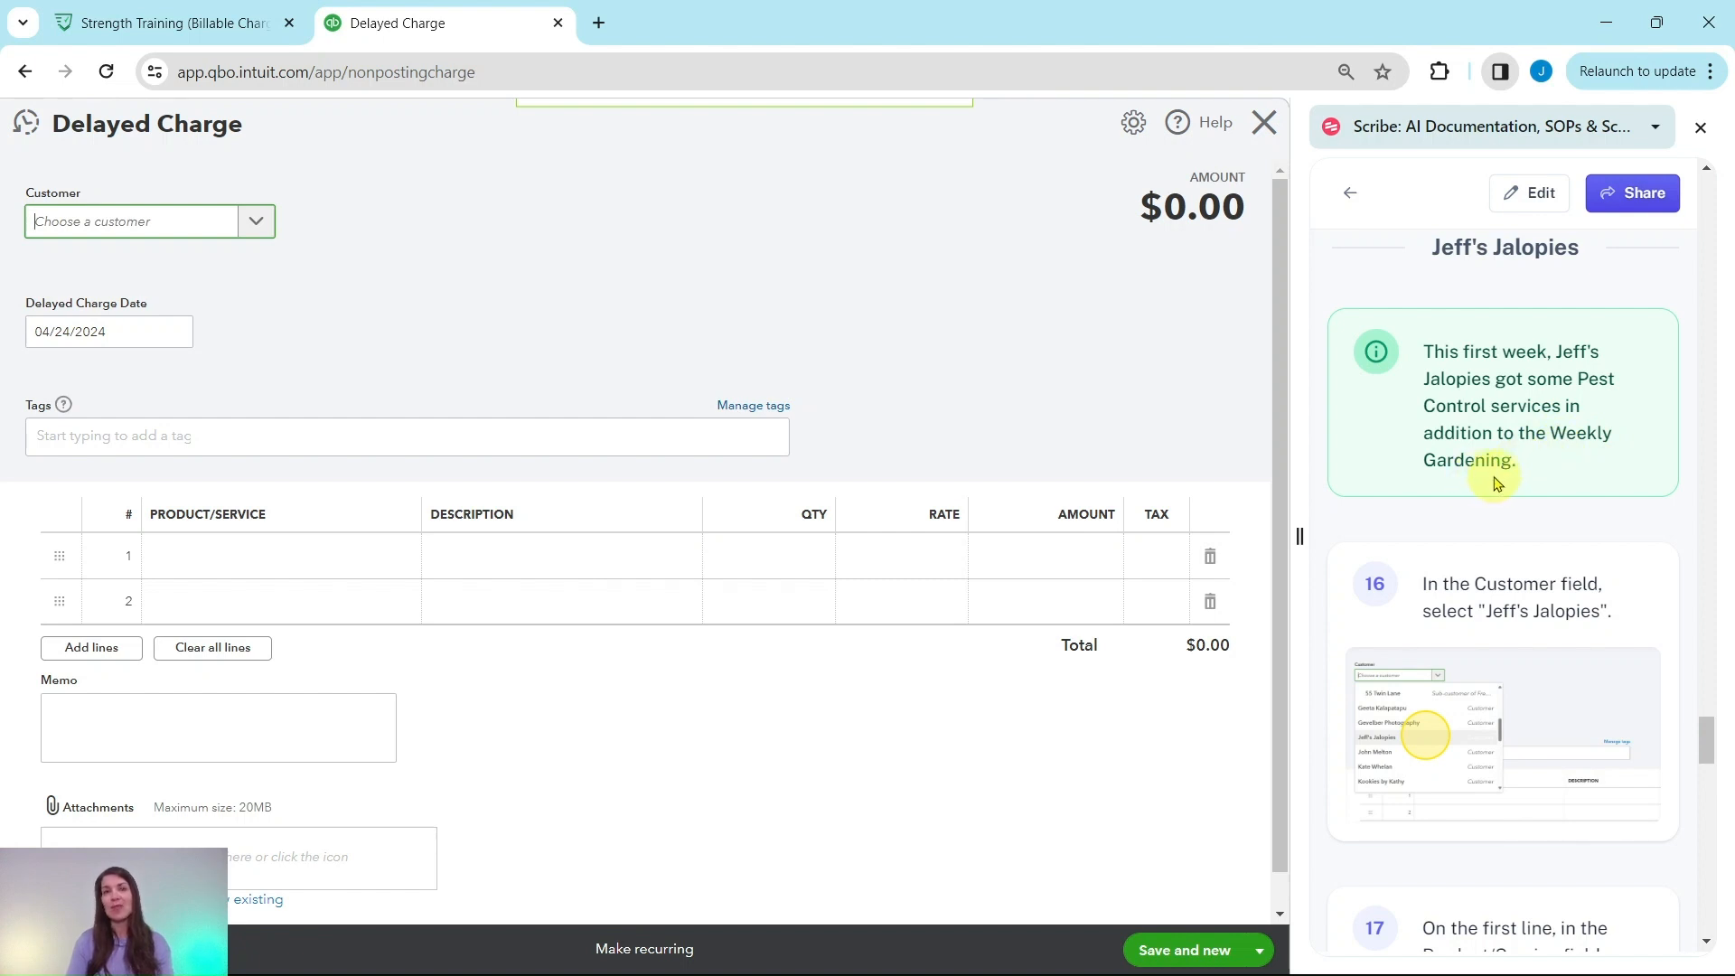
{"action": "scroll", "coordinate": [1487, 474], "scroll_direction": "down", "scroll_amount": 1}
{"action": "scroll", "coordinate": [1495, 468], "scroll_direction": "down", "scroll_amount": 1}
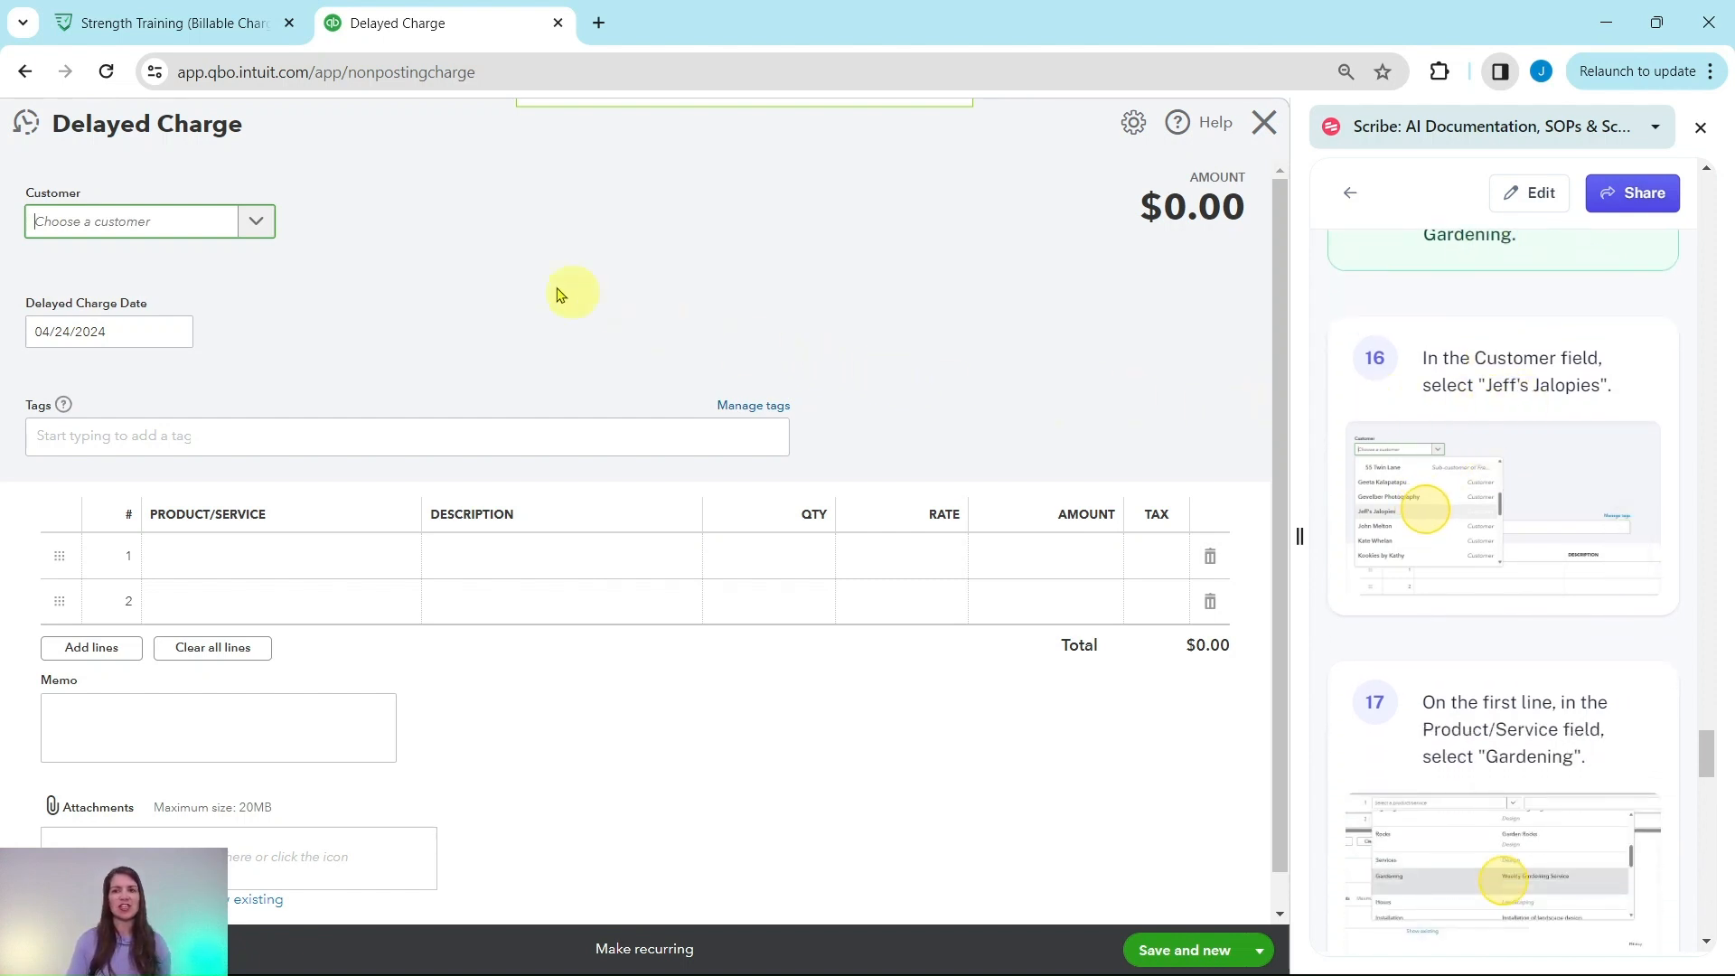
{"action": "left_click", "coordinate": [201, 231]}
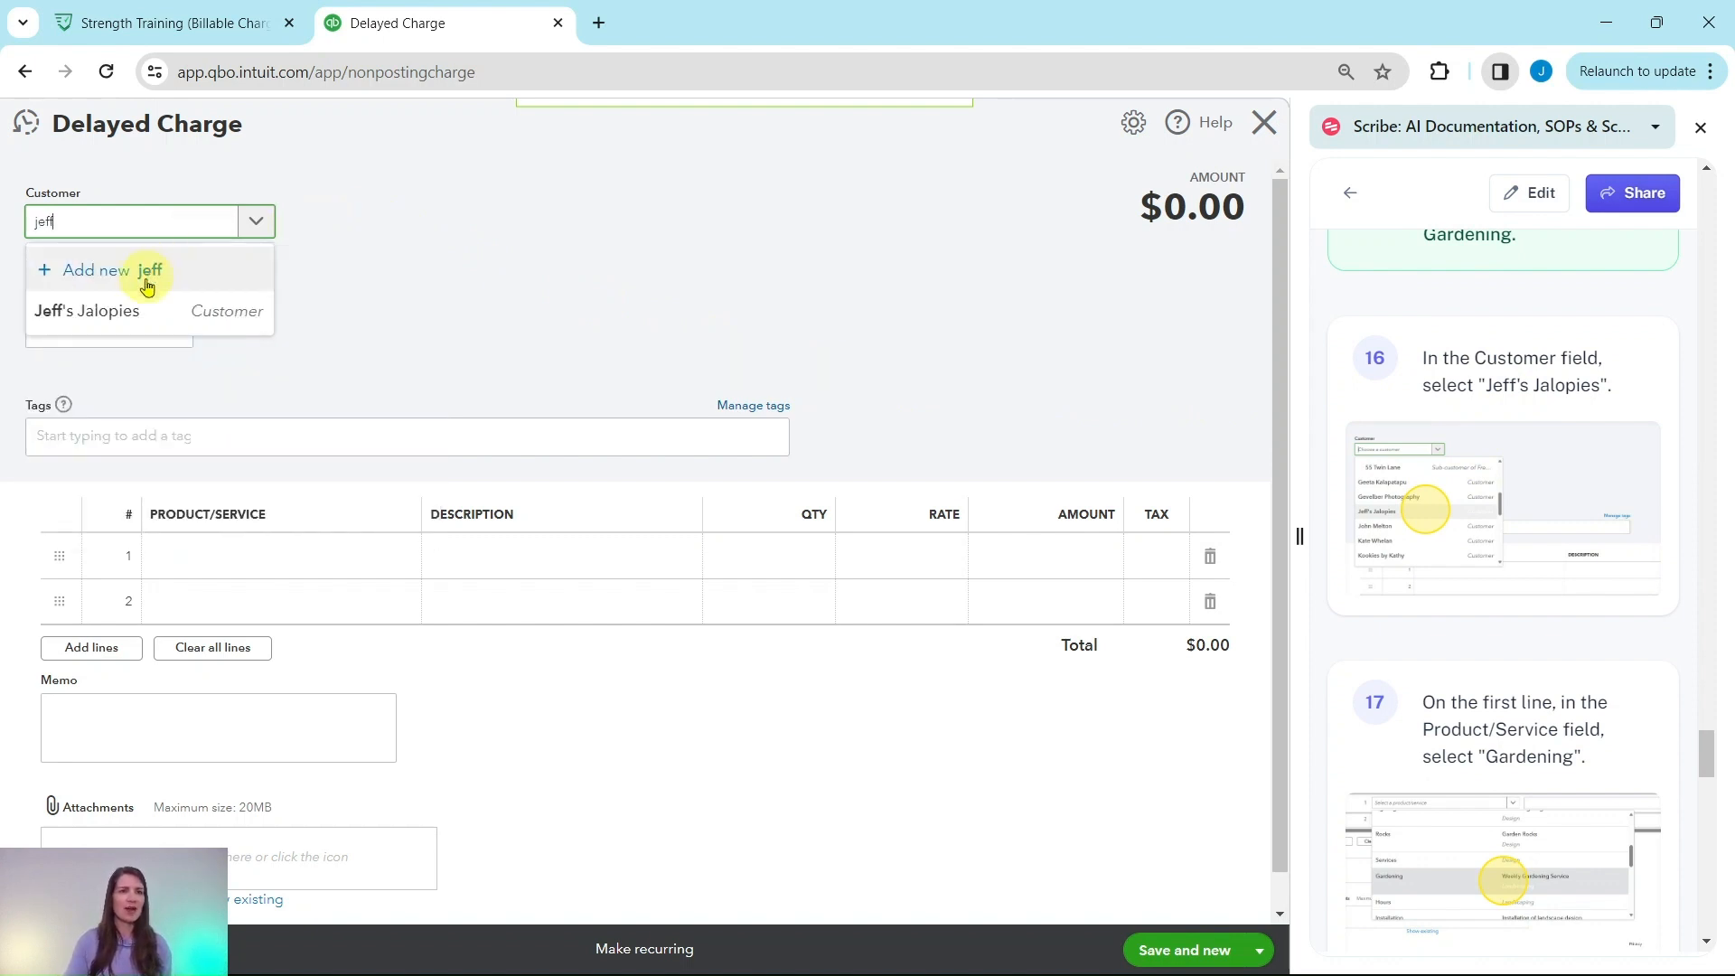
{"action": "left_click", "coordinate": [104, 312]}
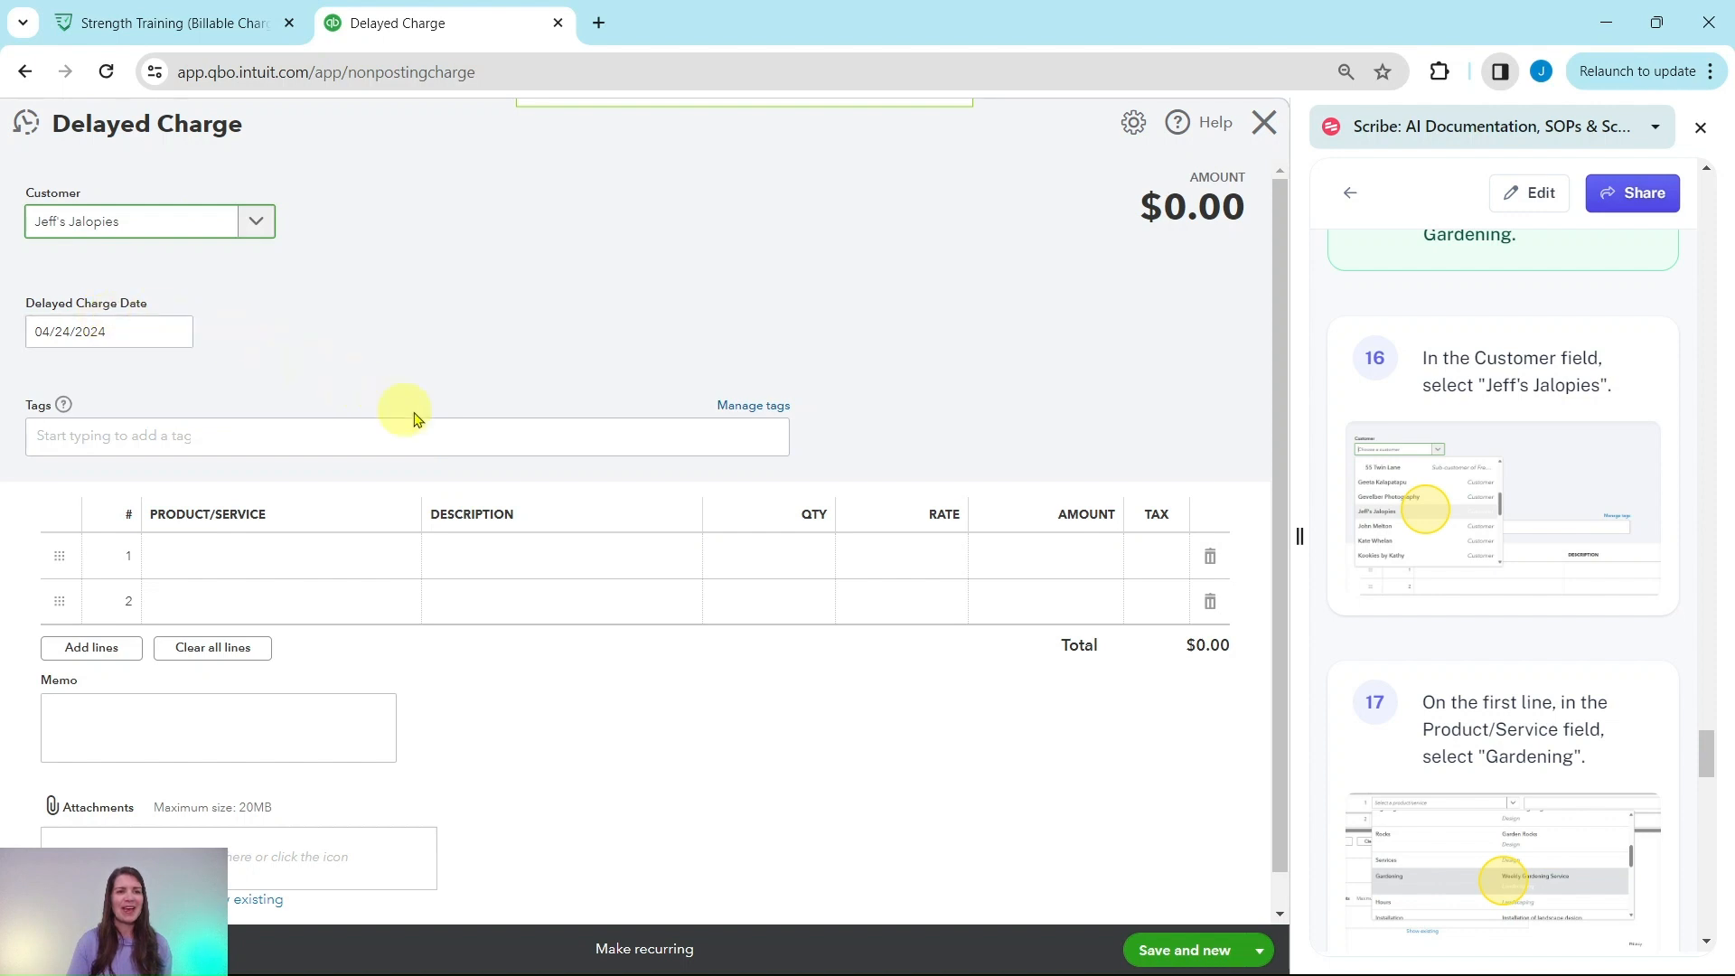
- Add the Gardening service on the first line of the Jeff's Jalopies charge
{"action": "scroll", "coordinate": [1514, 567], "scroll_direction": "down", "scroll_amount": 1}
{"action": "scroll", "coordinate": [1514, 566], "scroll_direction": "down", "scroll_amount": 2}
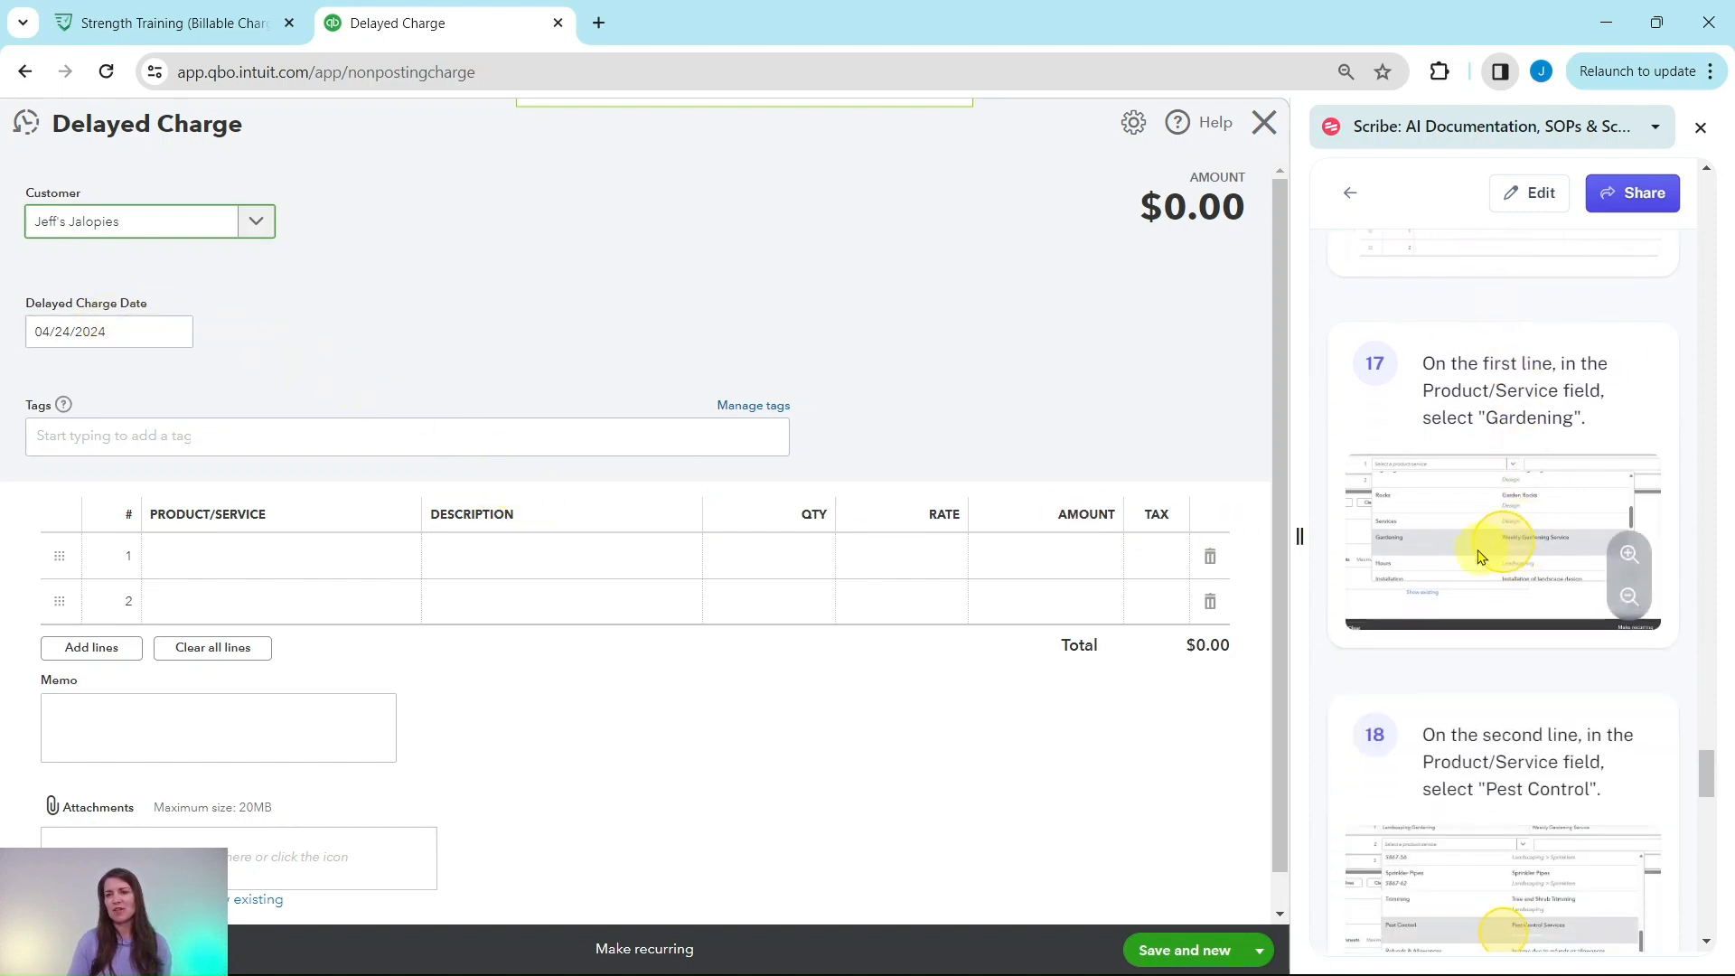
{"action": "left_click", "coordinate": [253, 556]}
{"action": "type", "text": "gardening"}
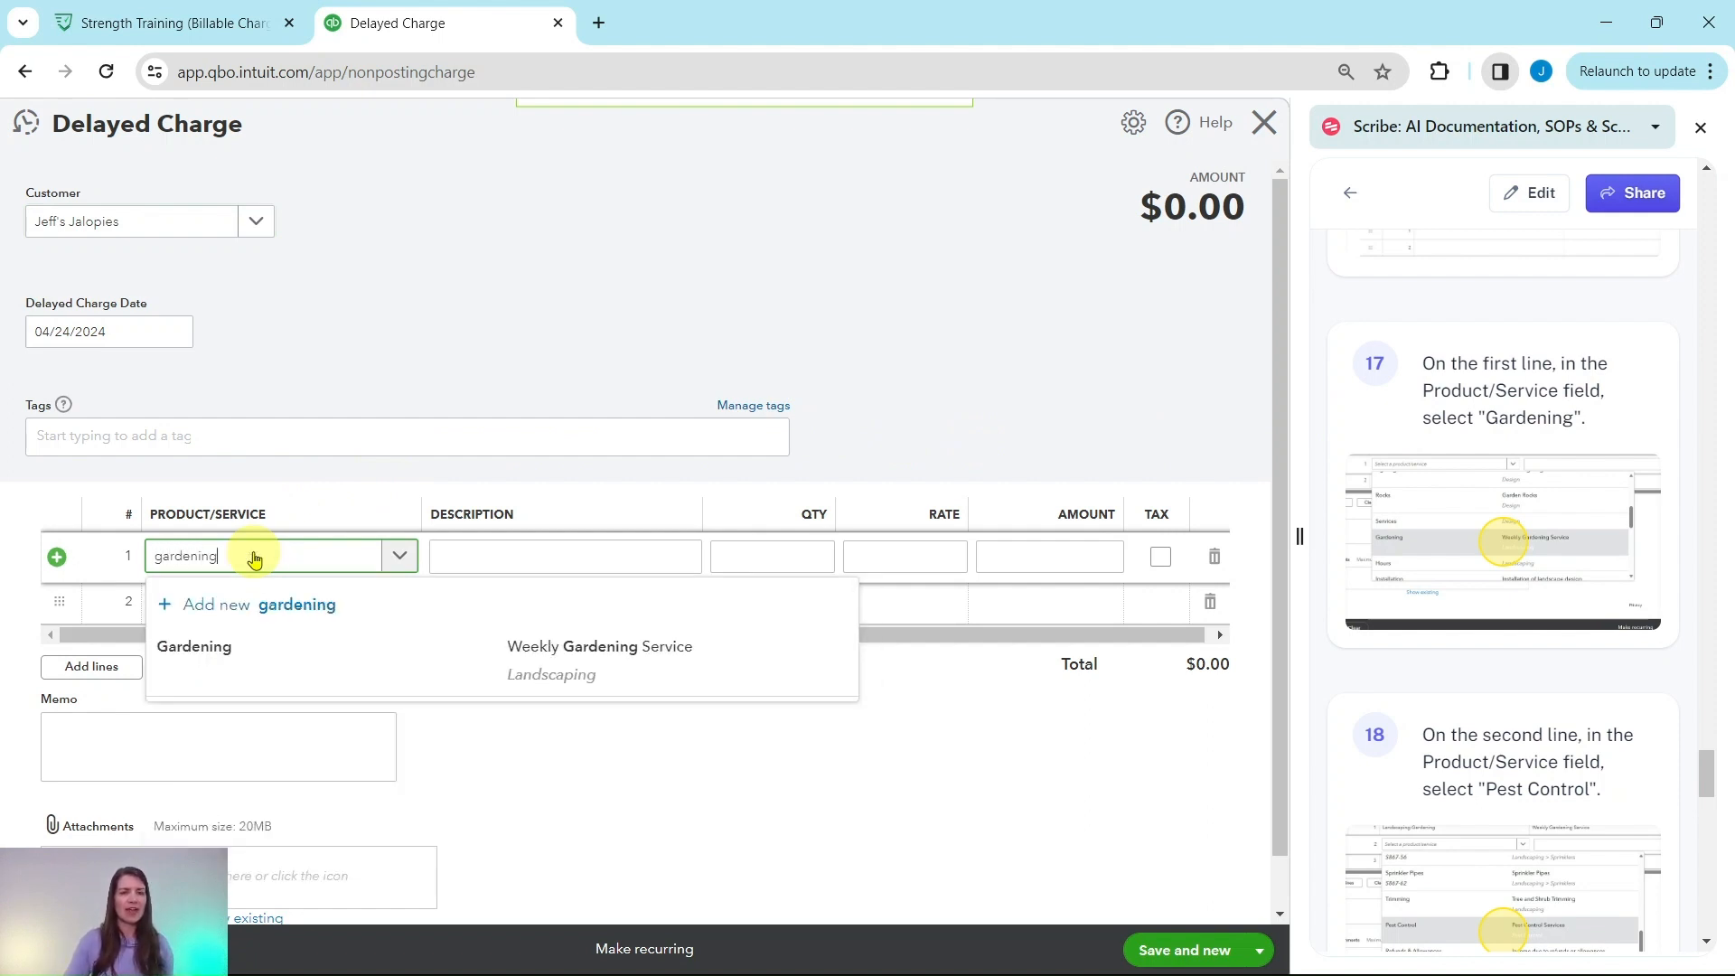
{"action": "left_click", "coordinate": [219, 647]}
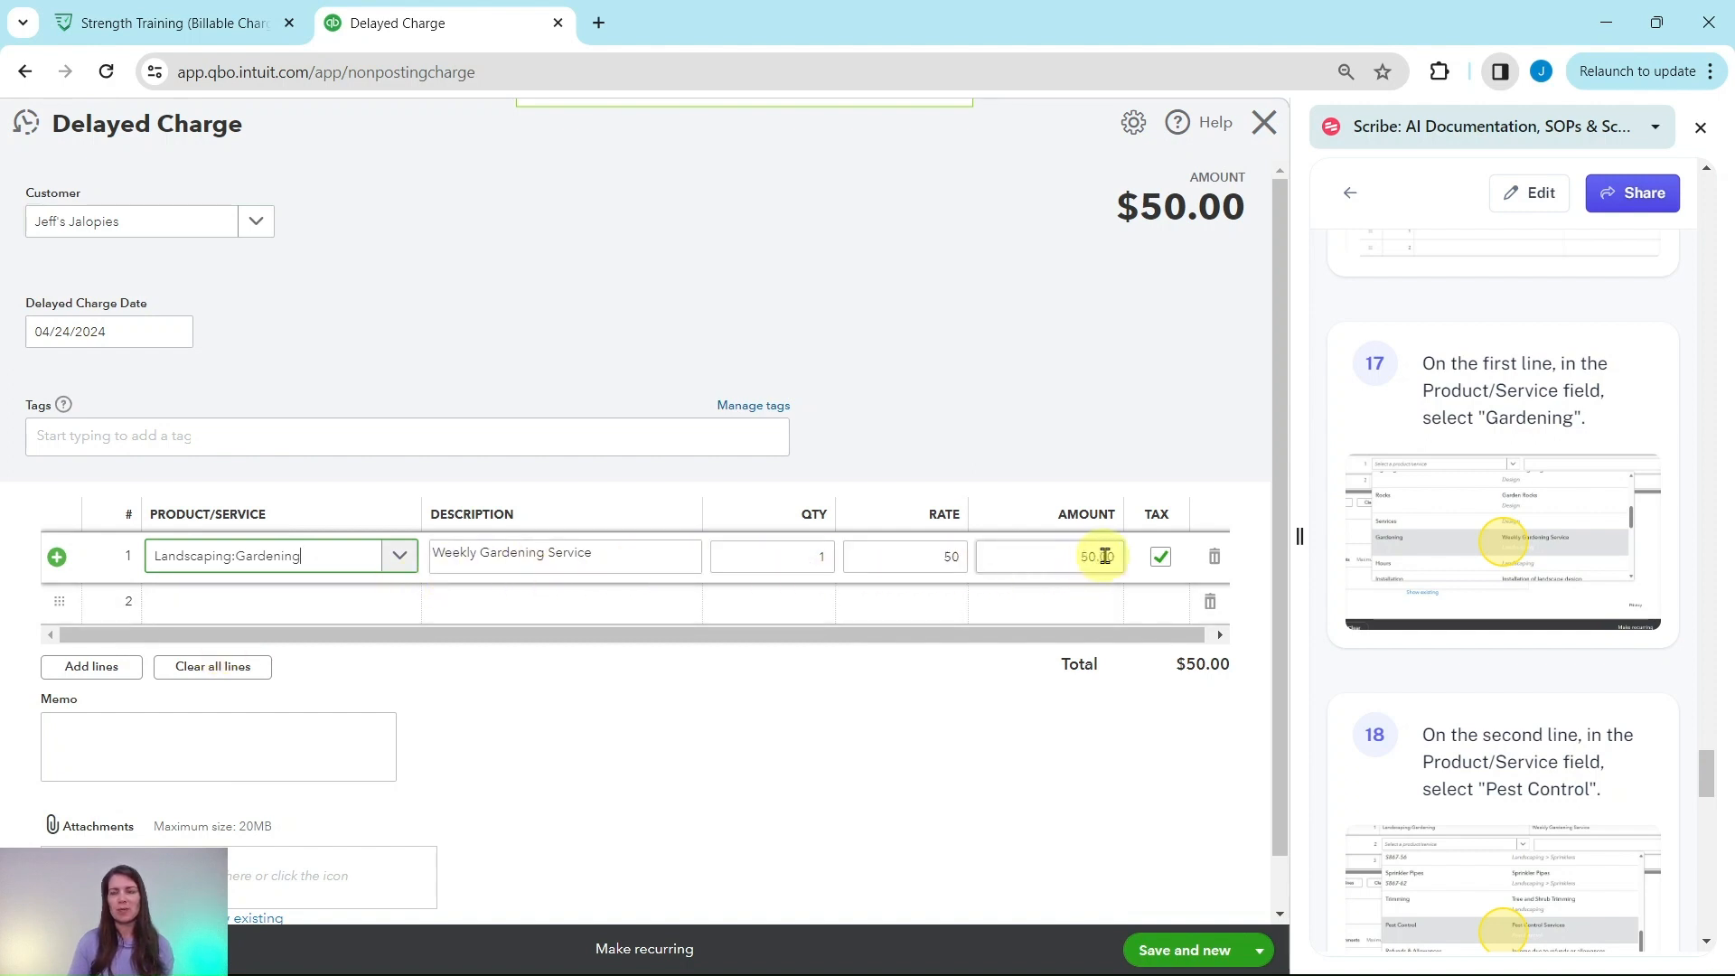
- Add the Pest Control service on the second line of the Jeff's Jalopies charge, save it and start another
{"action": "scroll", "coordinate": [1392, 502], "scroll_direction": "down", "scroll_amount": 5}
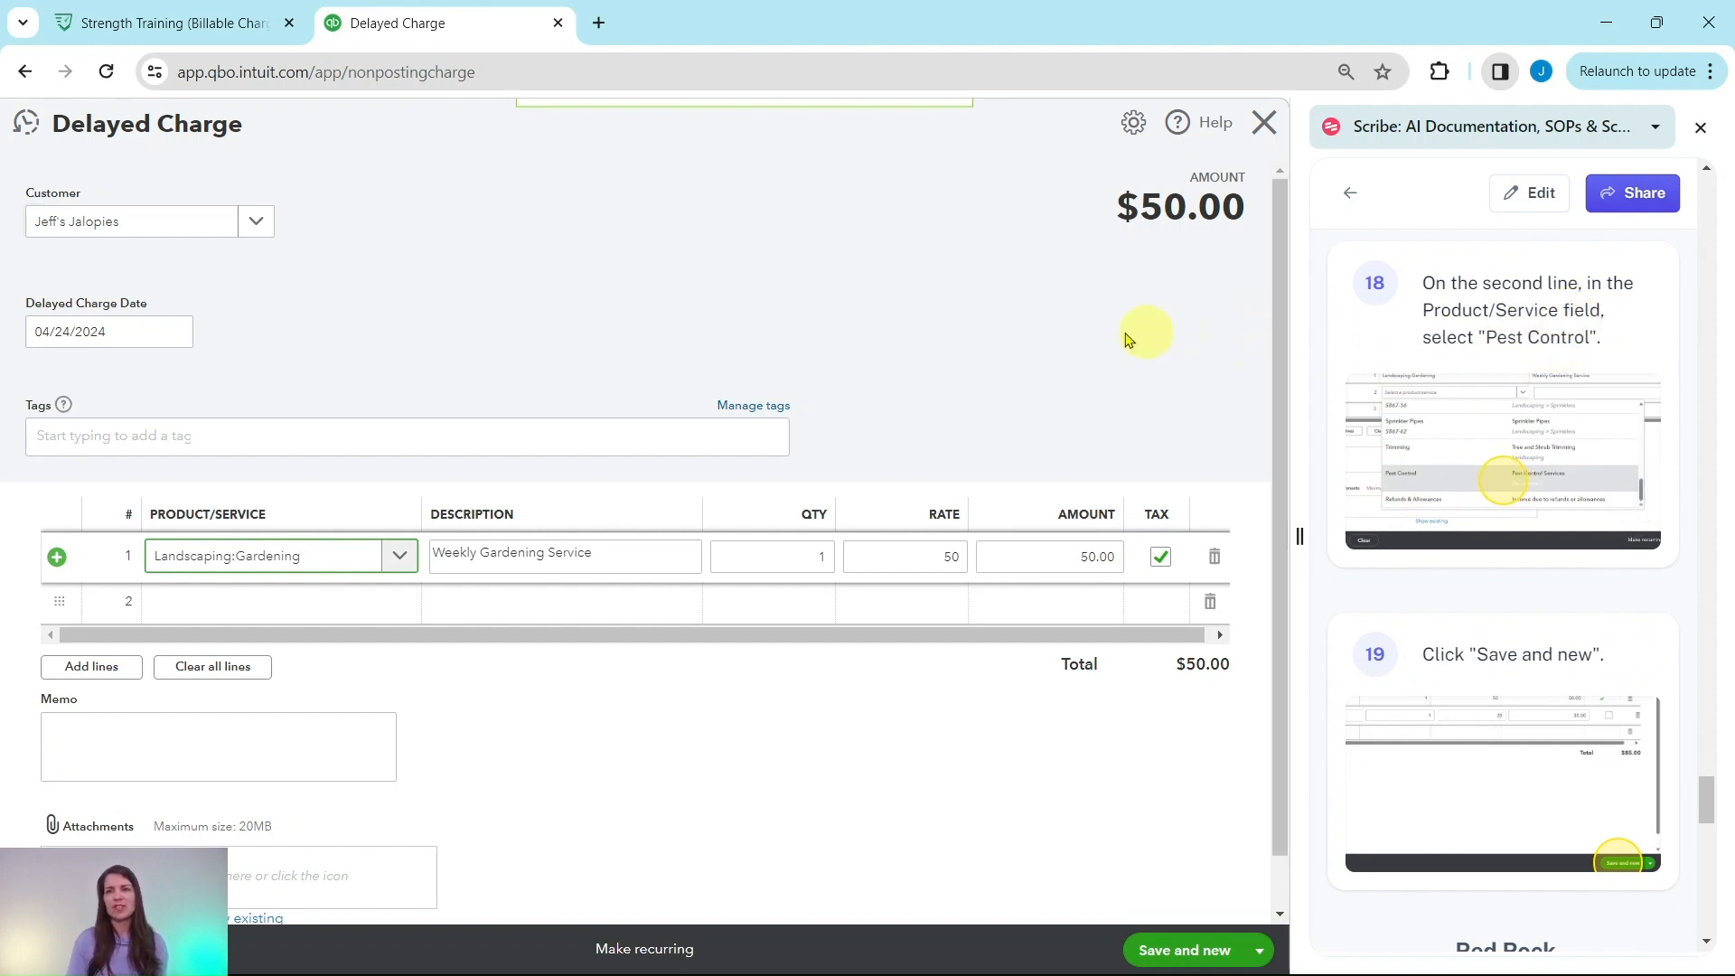
{"action": "scroll", "coordinate": [393, 474], "scroll_direction": "down", "scroll_amount": 1}
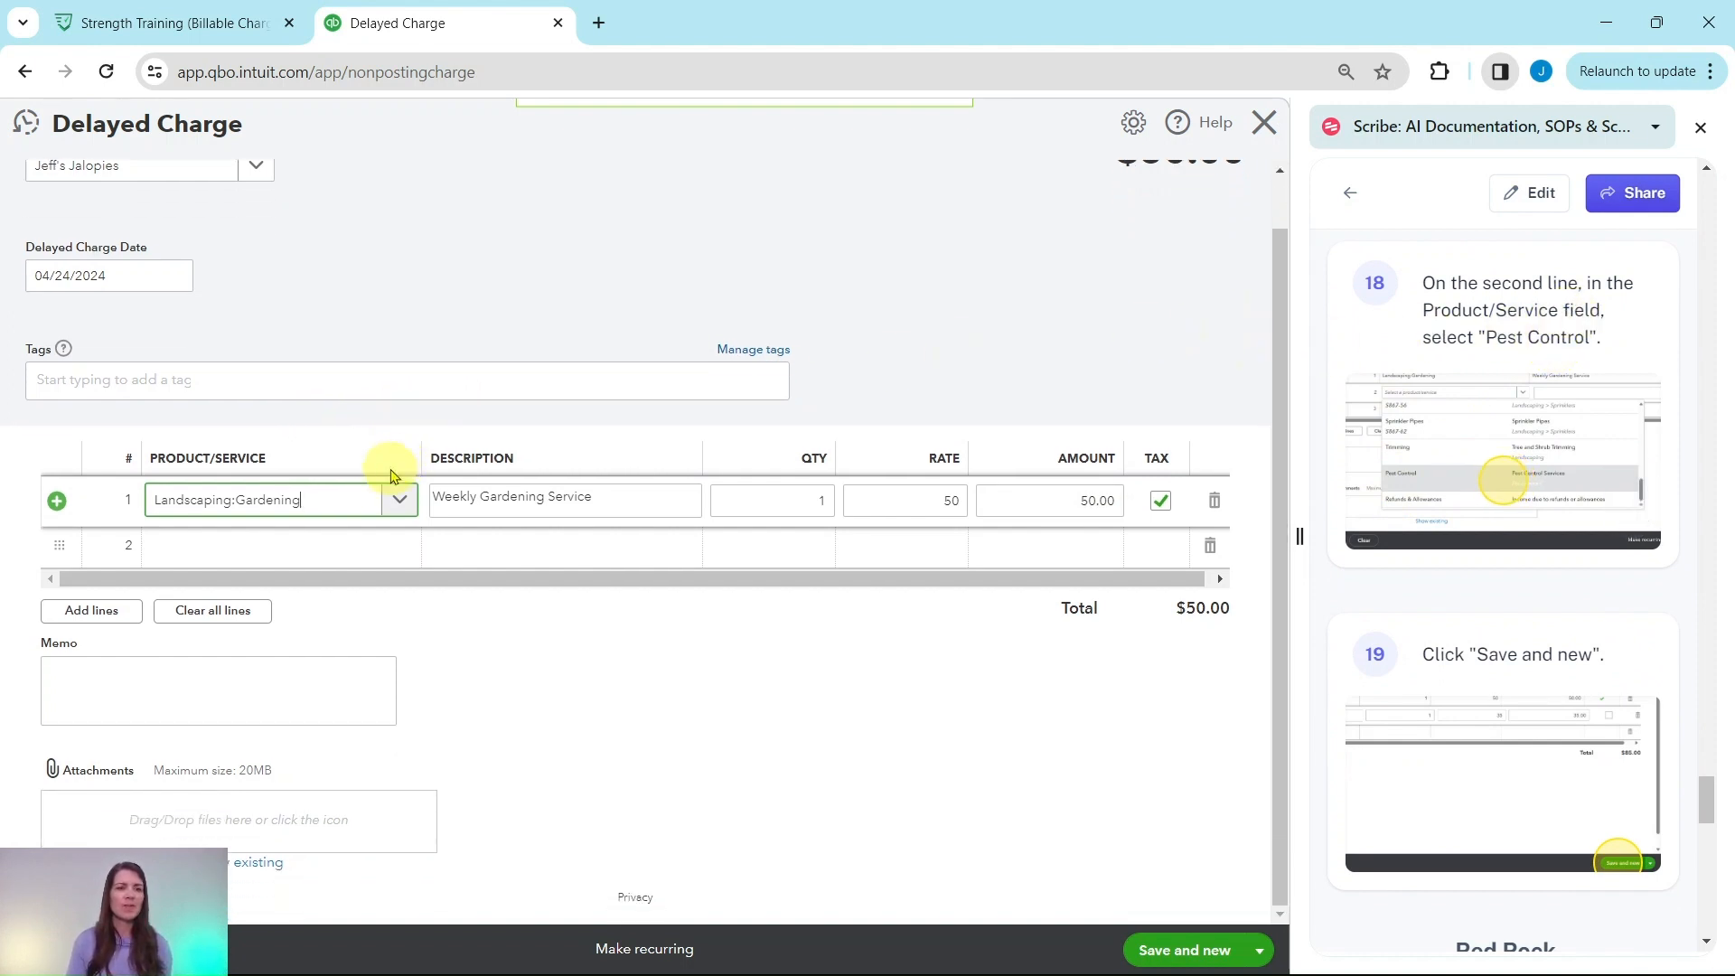
{"action": "left_click", "coordinate": [390, 546]}
{"action": "left_click", "coordinate": [400, 567]}
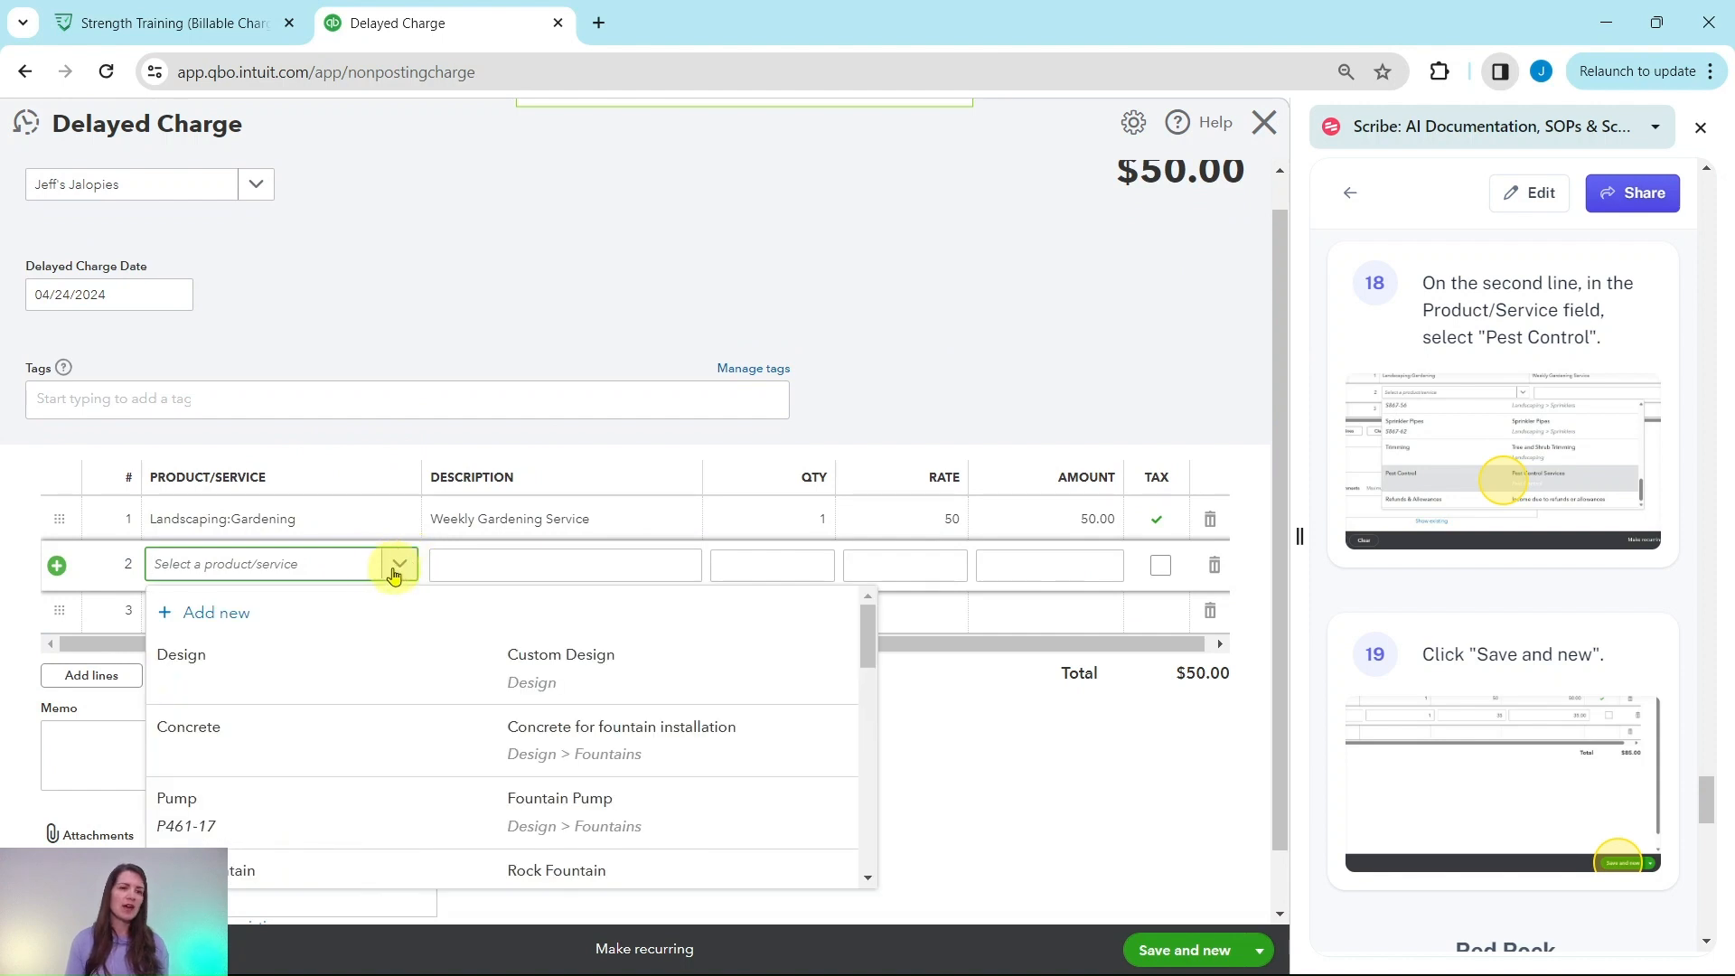
{"action": "type", "text": "pest"}
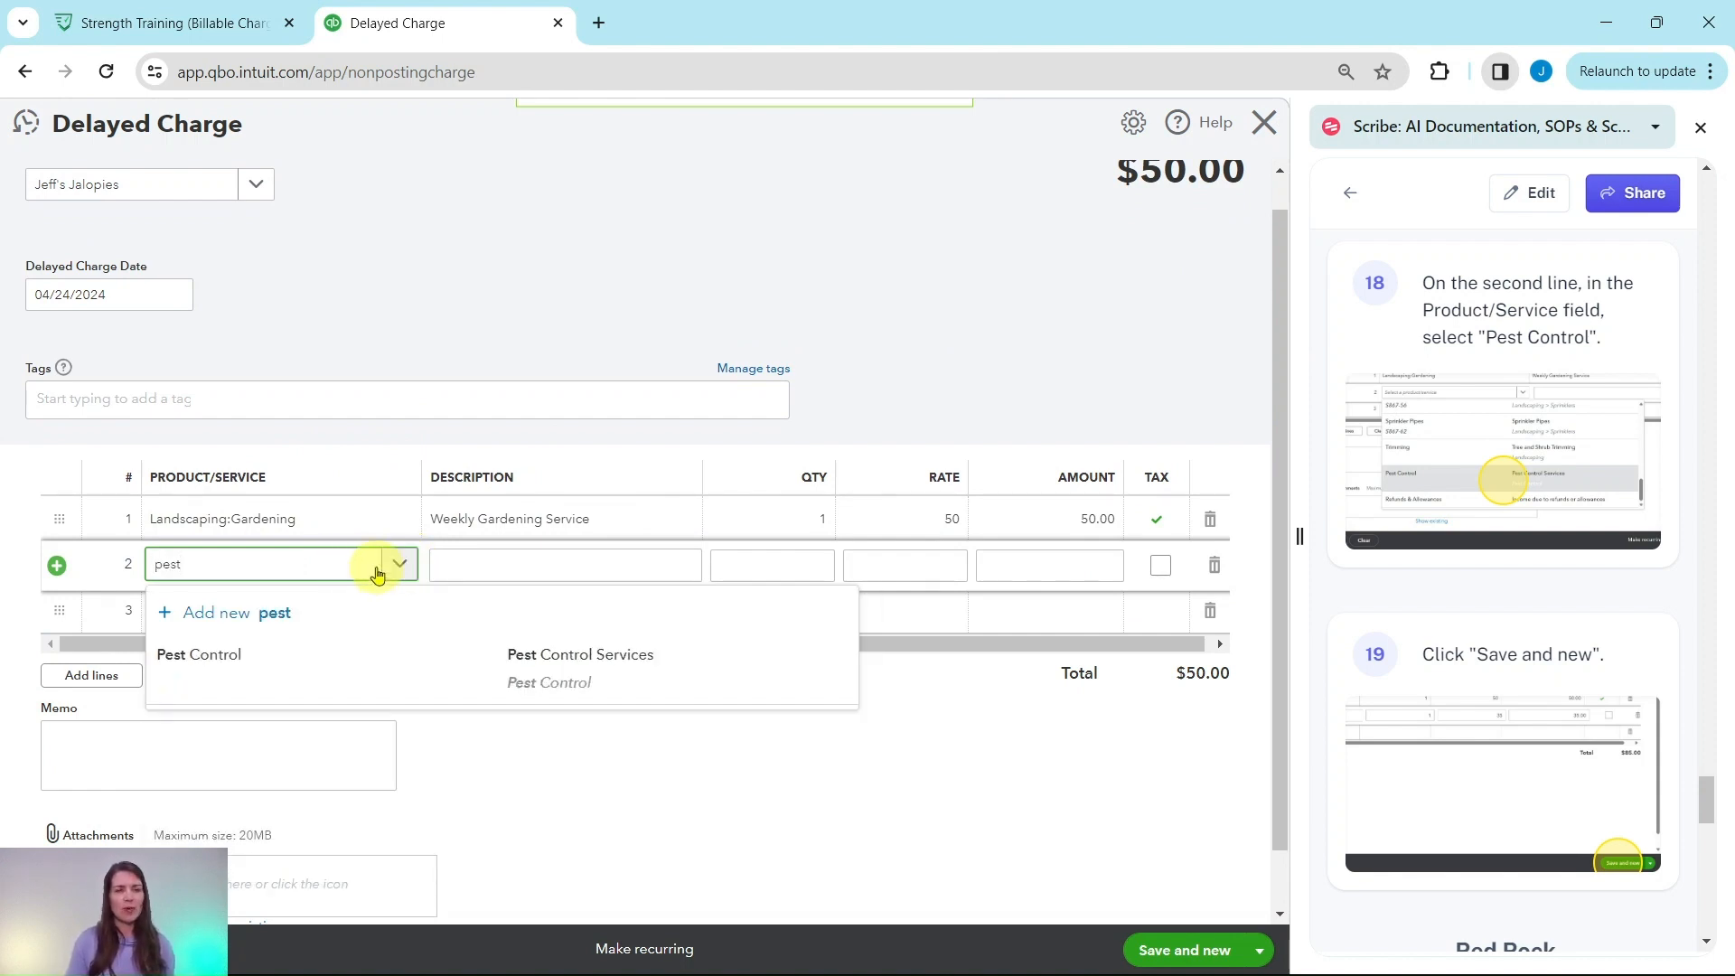
{"action": "left_click", "coordinate": [196, 667]}
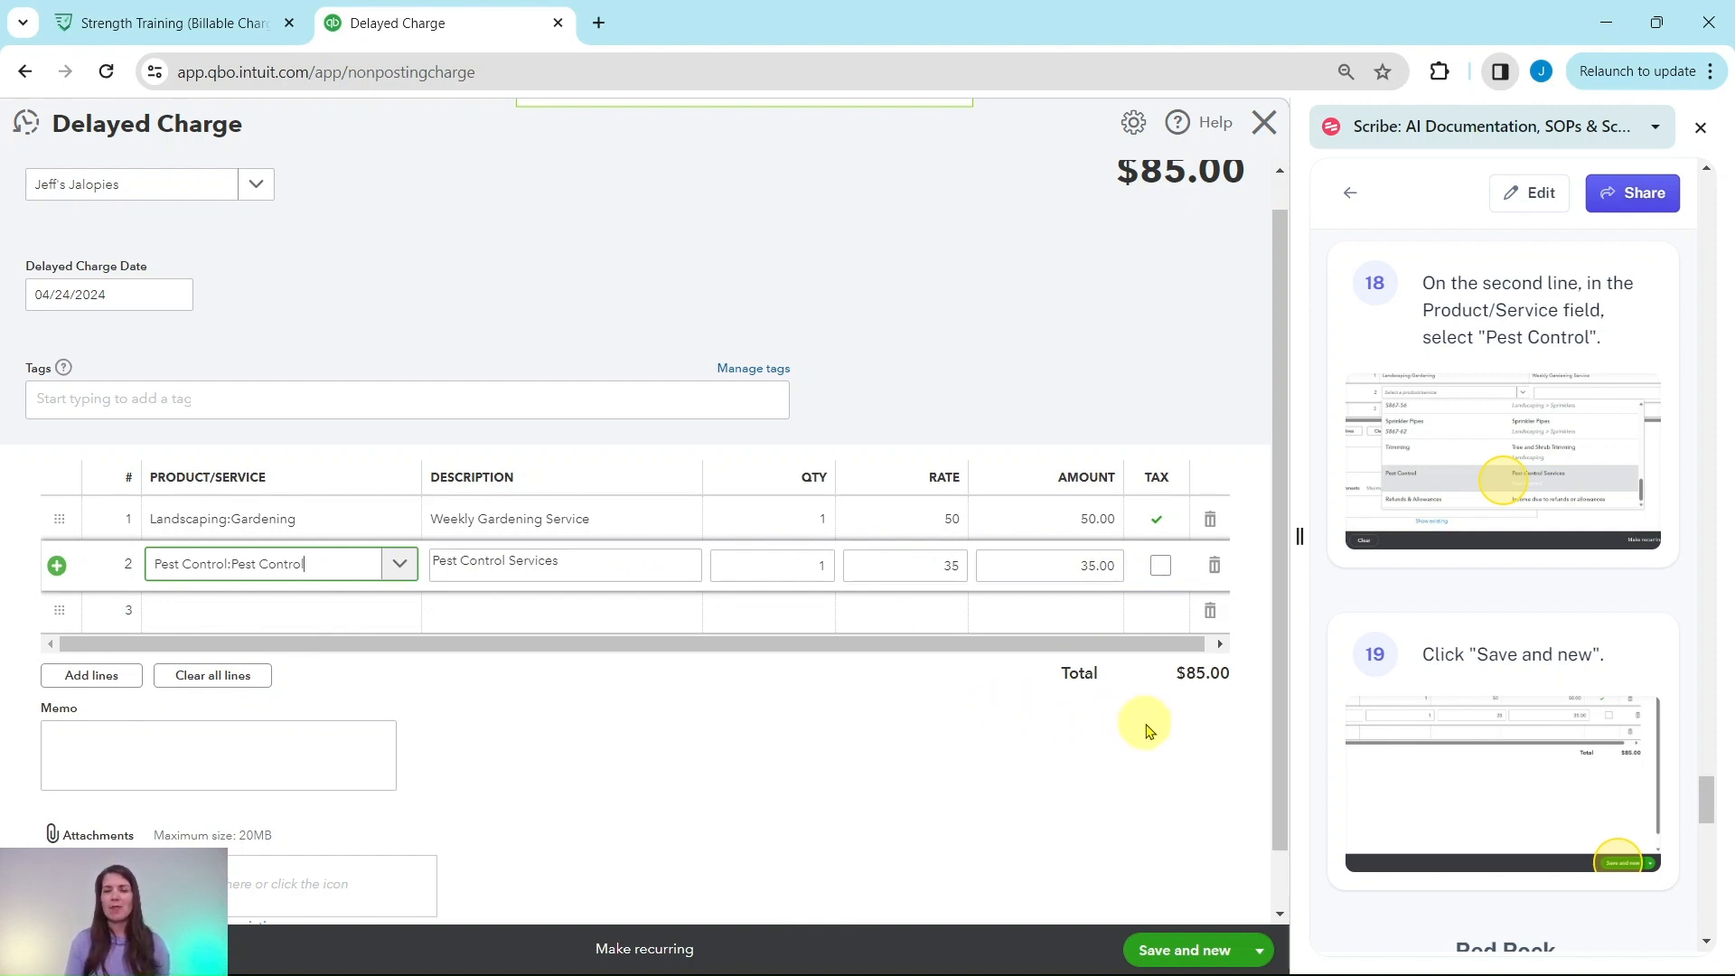
{"action": "left_click", "coordinate": [1188, 950]}
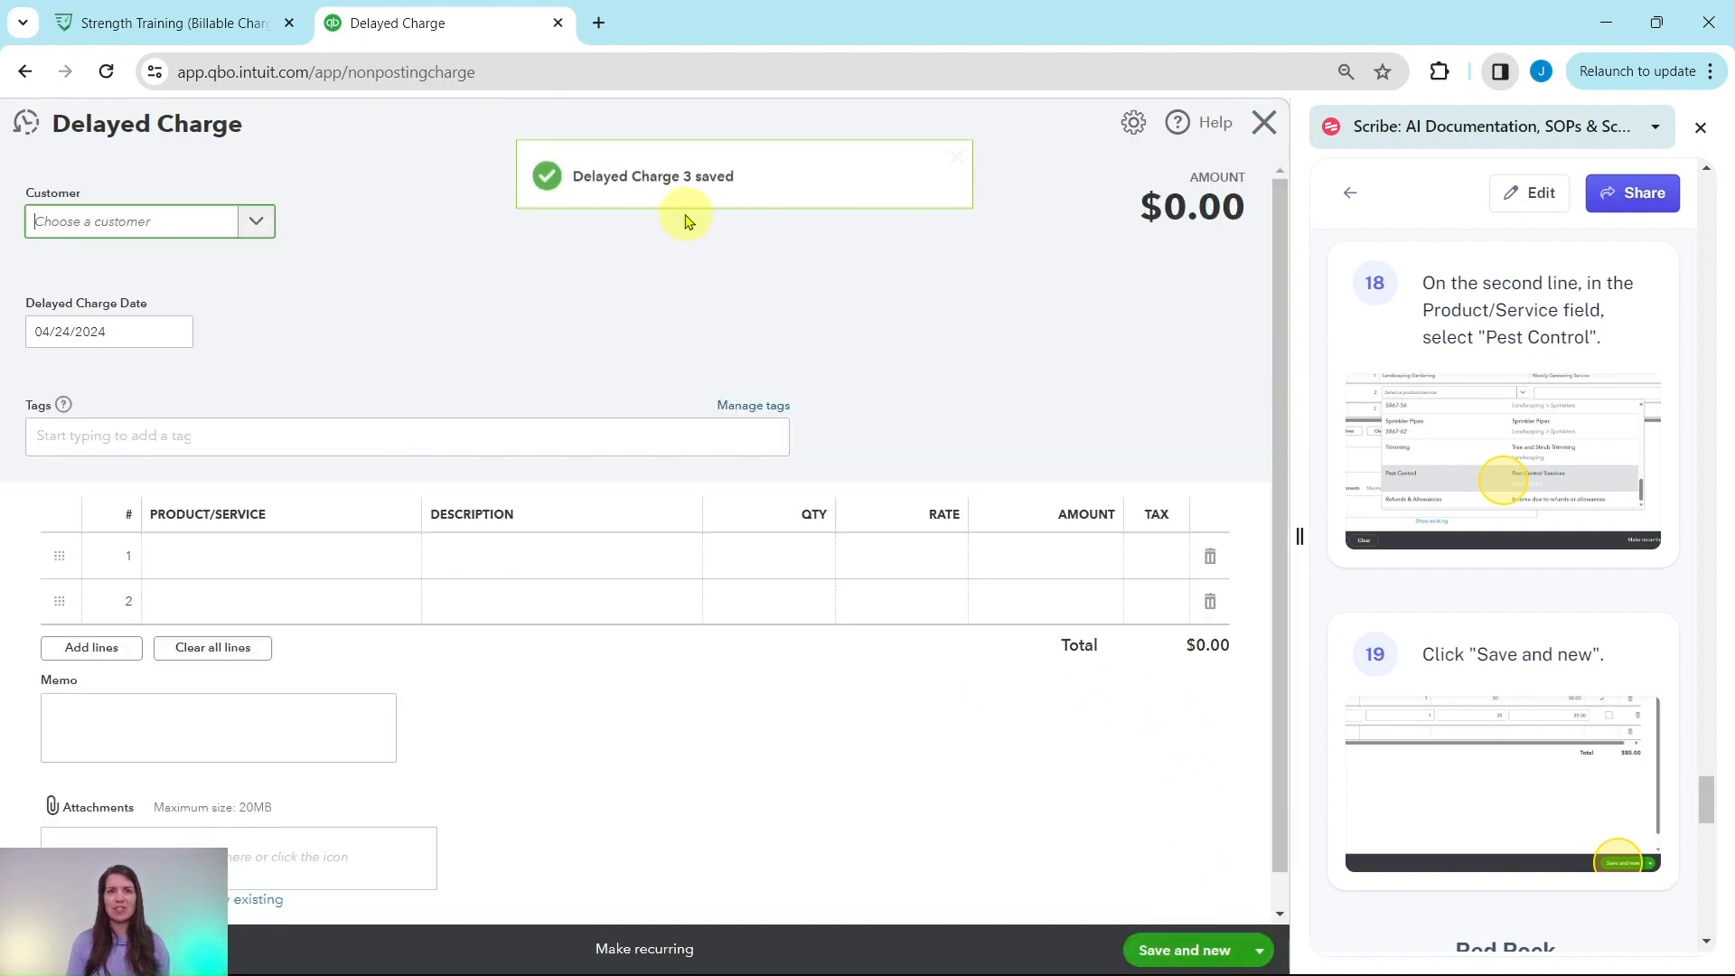
- Choose Red Rock Diner as the customer of the new delayed charge
{"action": "scroll", "coordinate": [1496, 533], "scroll_direction": "down", "scroll_amount": 3}
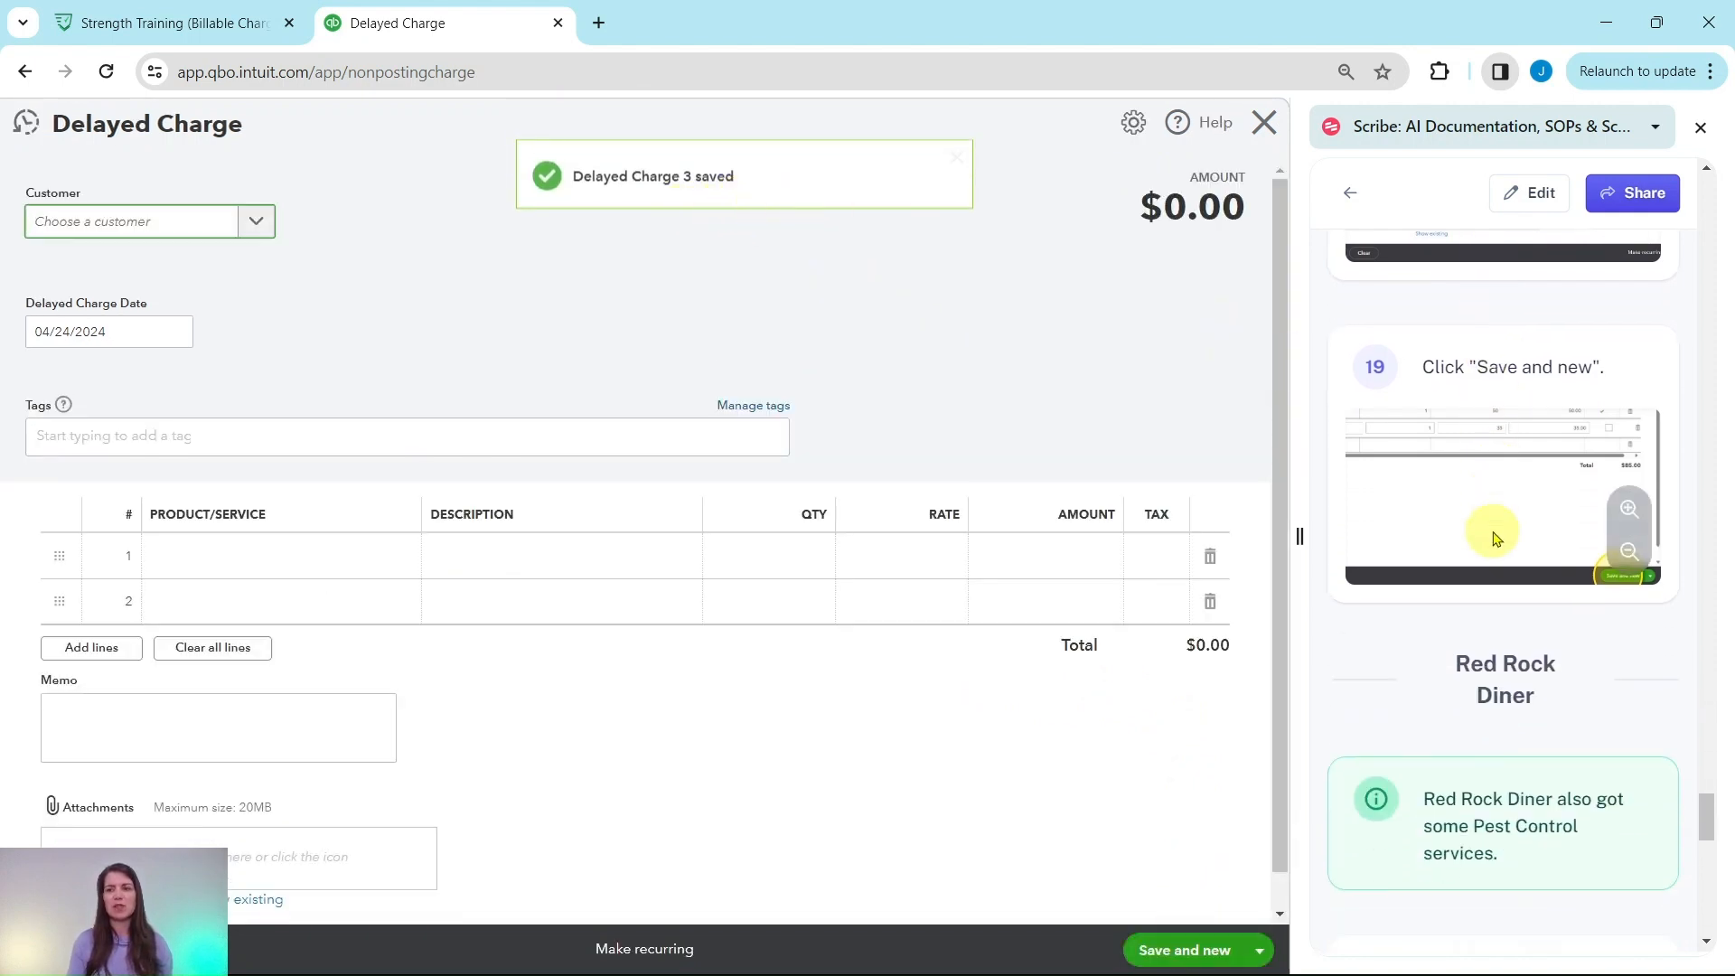
{"action": "scroll", "coordinate": [1493, 533], "scroll_direction": "down", "scroll_amount": 4}
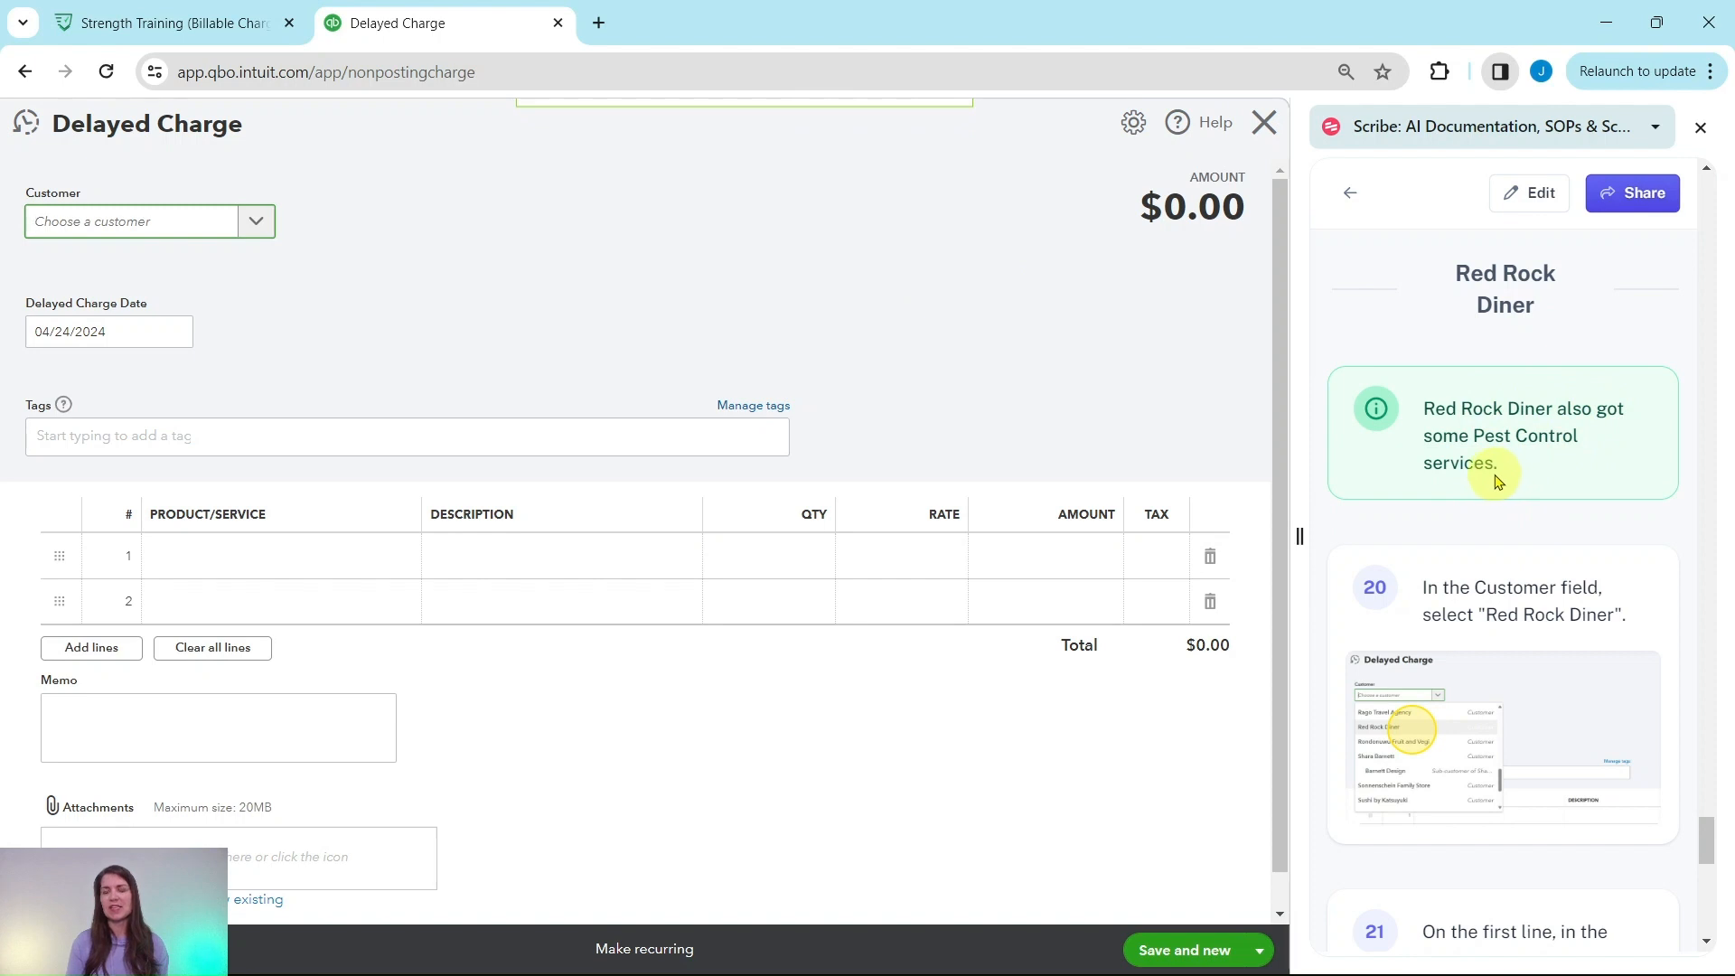
{"action": "scroll", "coordinate": [1522, 476], "scroll_direction": "down", "scroll_amount": 1}
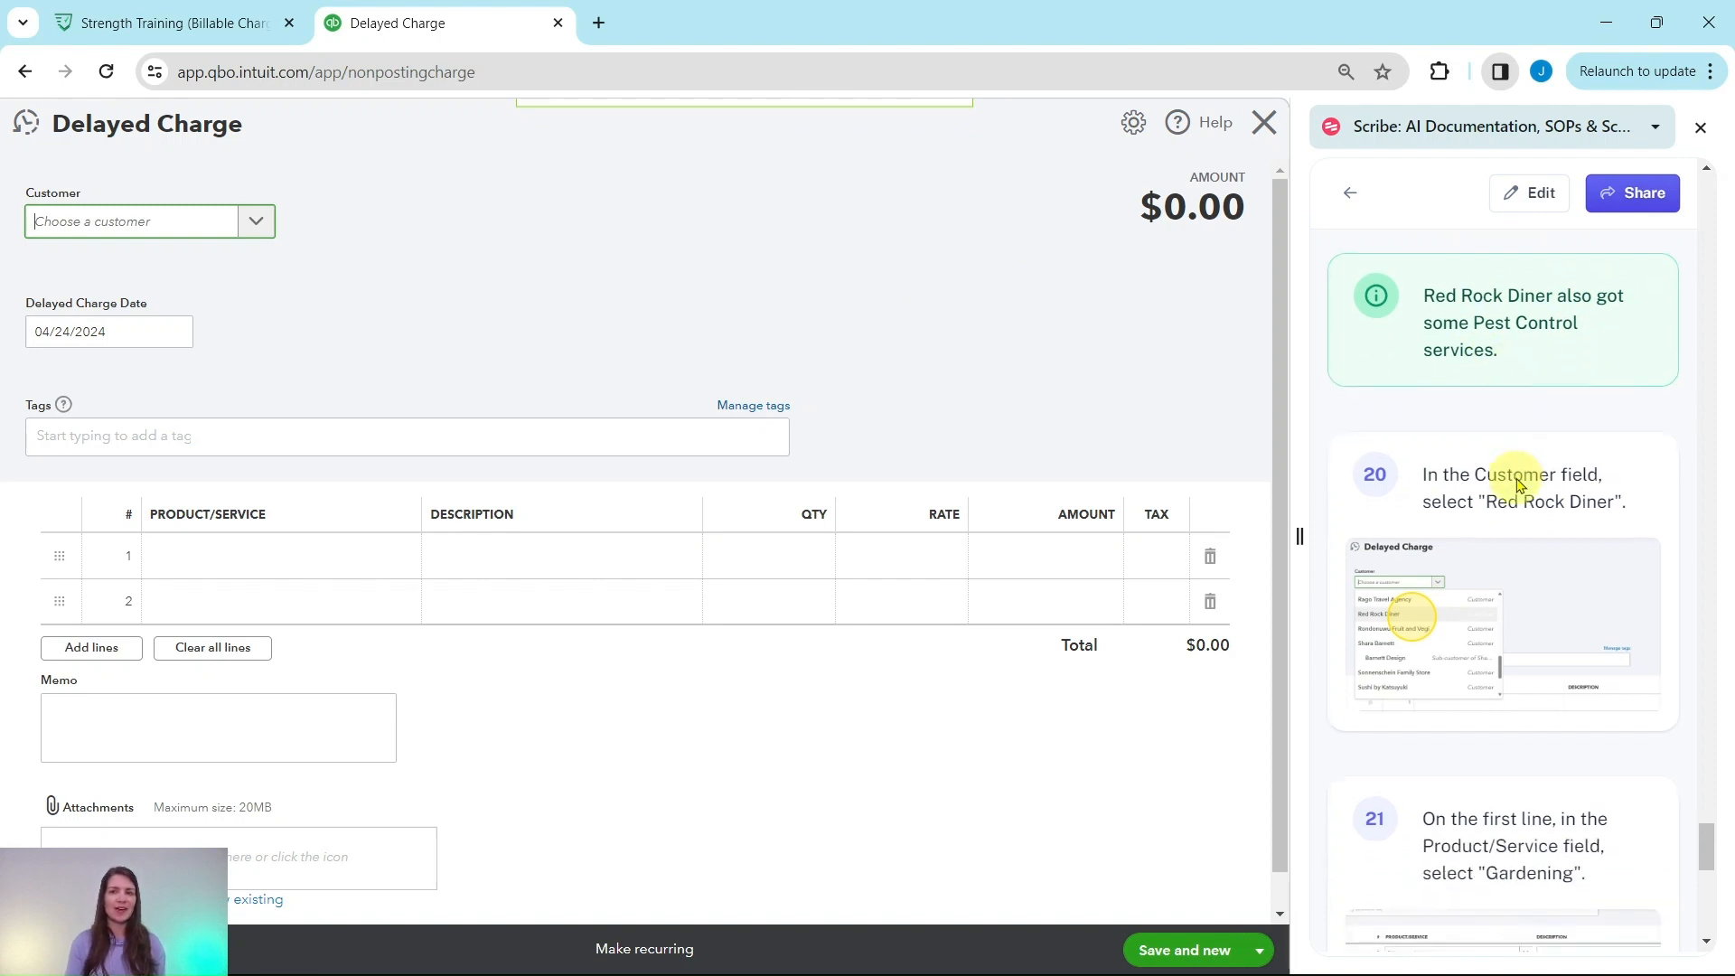
{"action": "scroll", "coordinate": [1524, 476], "scroll_direction": "down", "scroll_amount": 1}
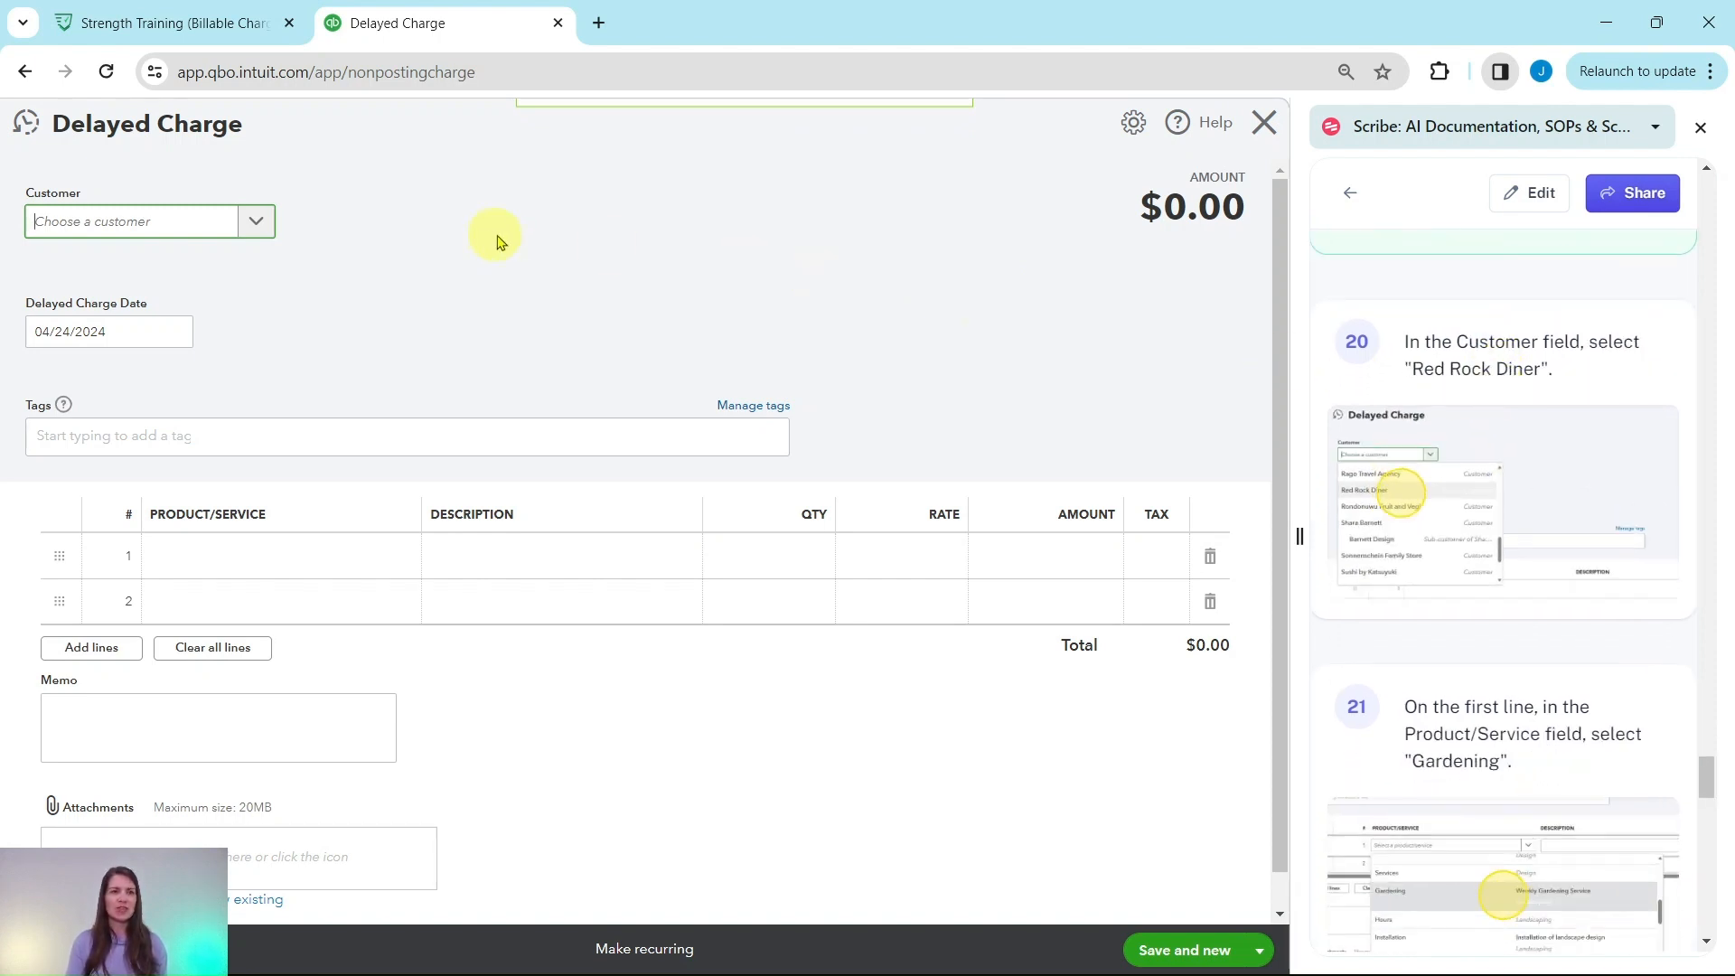
{"action": "left_click", "coordinate": [177, 233]}
{"action": "scroll", "coordinate": [276, 361], "scroll_direction": "down", "scroll_amount": 5}
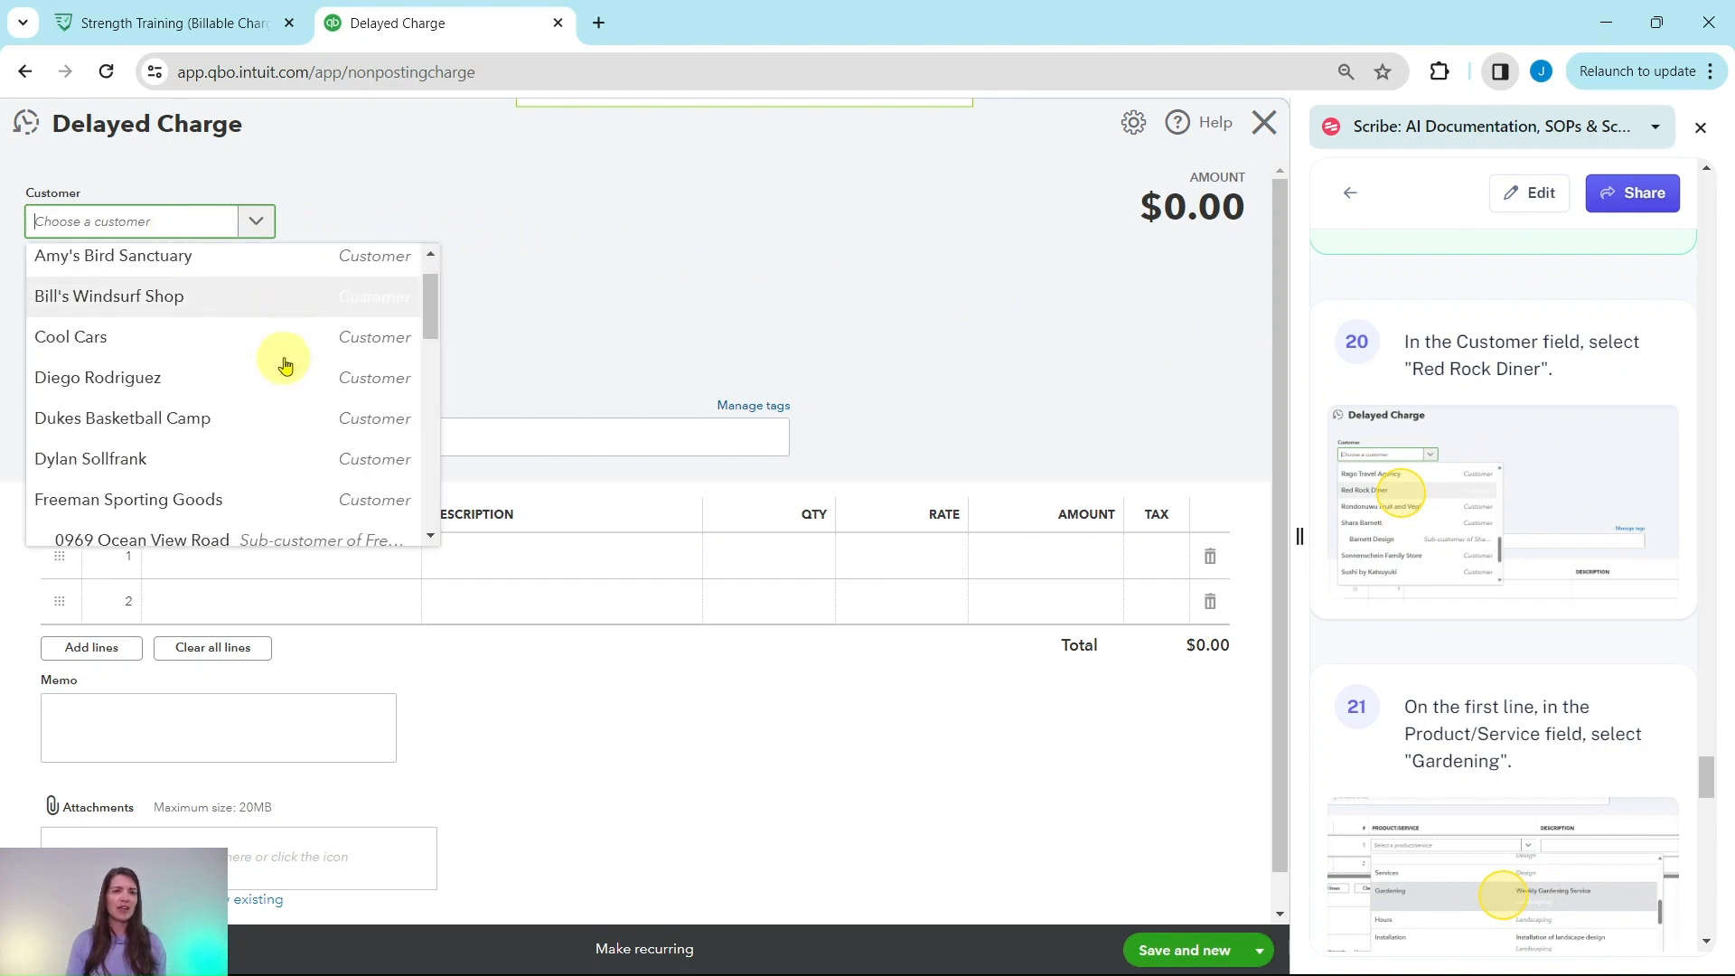
{"action": "scroll", "coordinate": [217, 352], "scroll_direction": "up", "scroll_amount": 1}
{"action": "scroll", "coordinate": [181, 348], "scroll_direction": "down", "scroll_amount": 1}
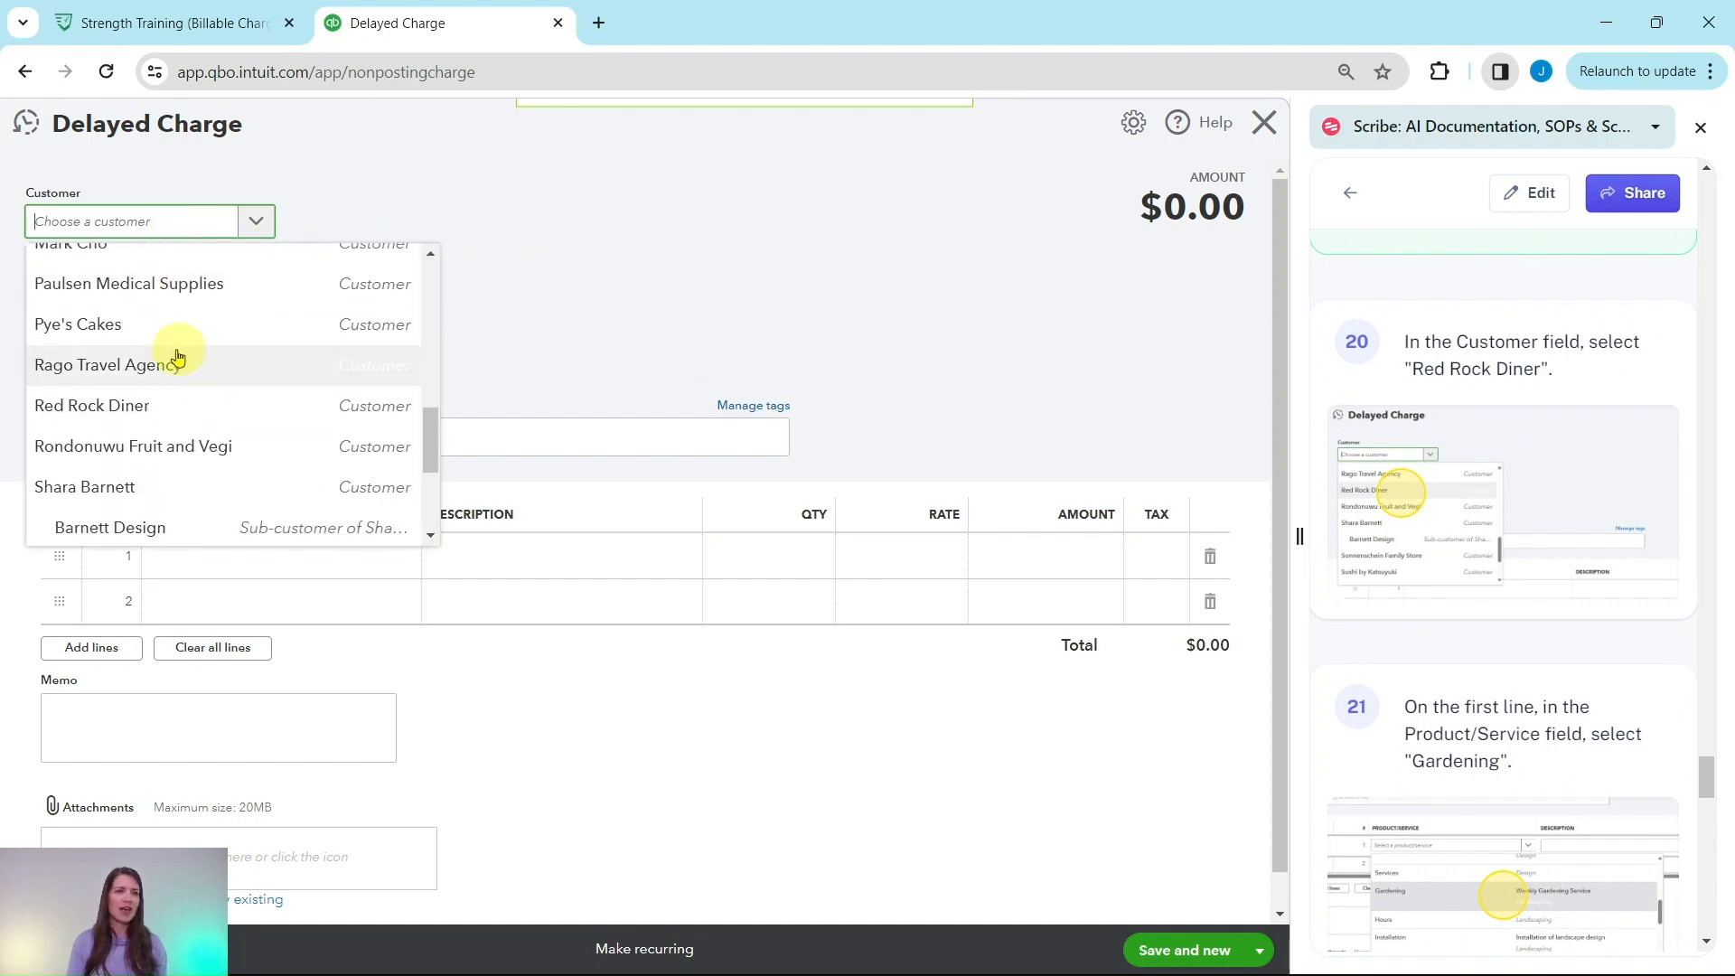
{"action": "left_click", "coordinate": [74, 407]}
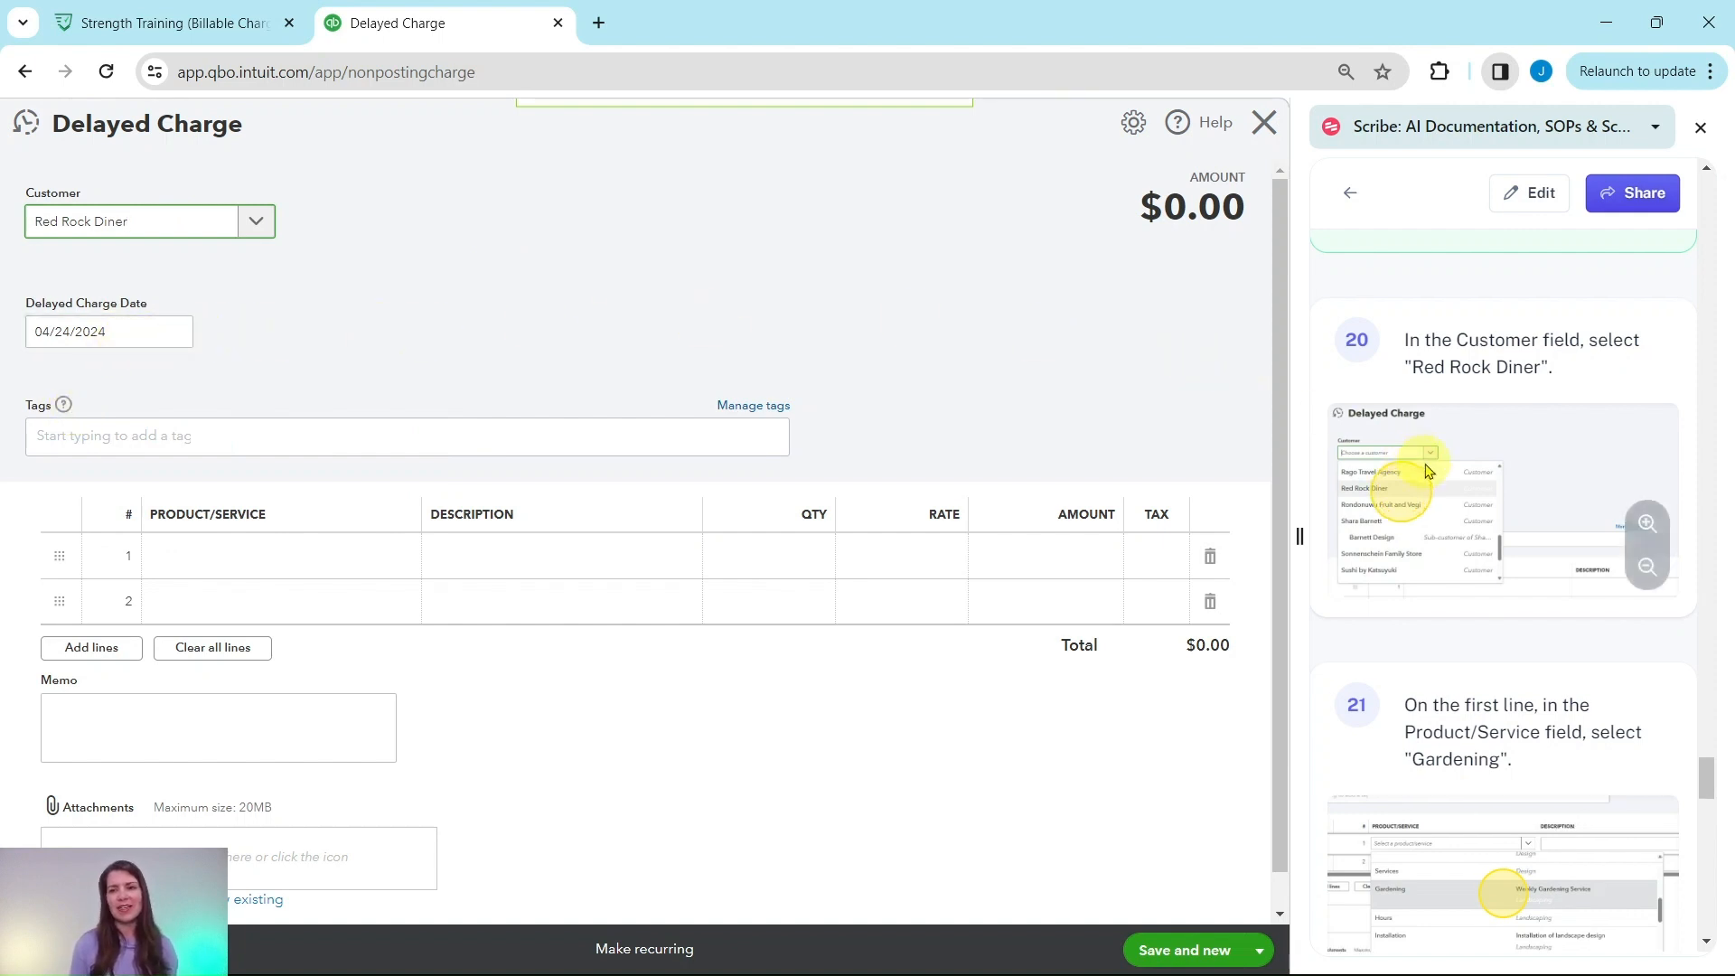
- Add the Gardening service on the first line of the Red Rock Diner charge
{"action": "scroll", "coordinate": [1423, 477], "scroll_direction": "down", "scroll_amount": 4}
{"action": "scroll", "coordinate": [1426, 472], "scroll_direction": "down", "scroll_amount": 1}
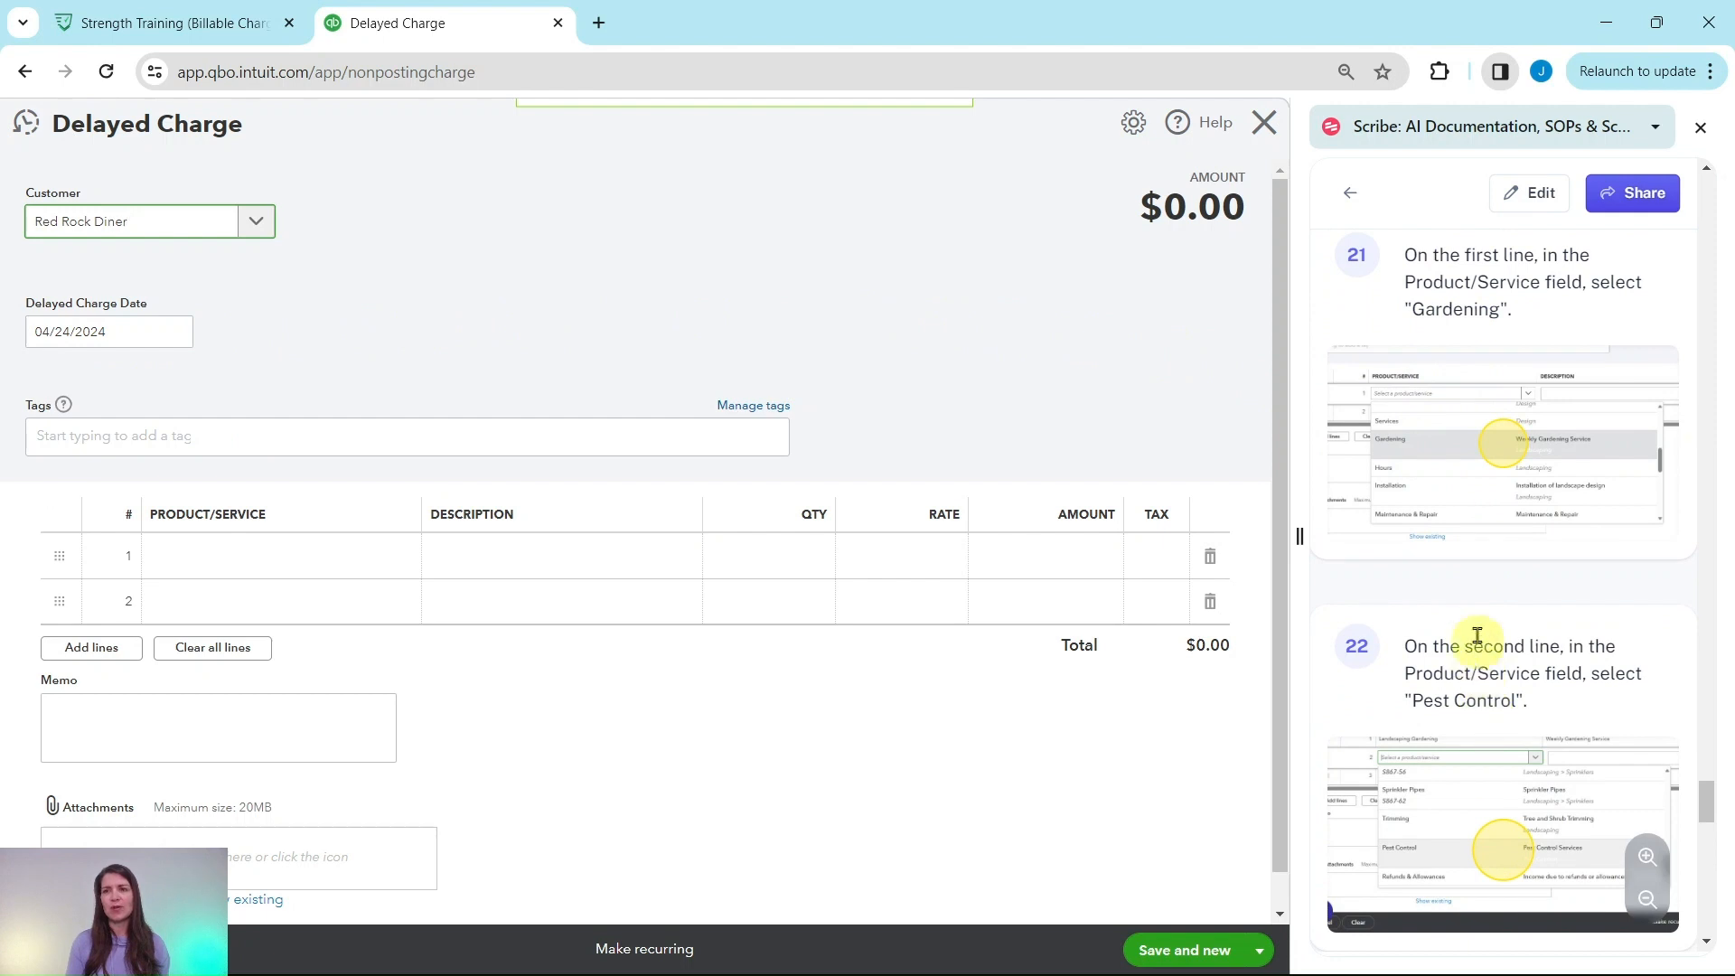
{"action": "left_click", "coordinate": [361, 565]}
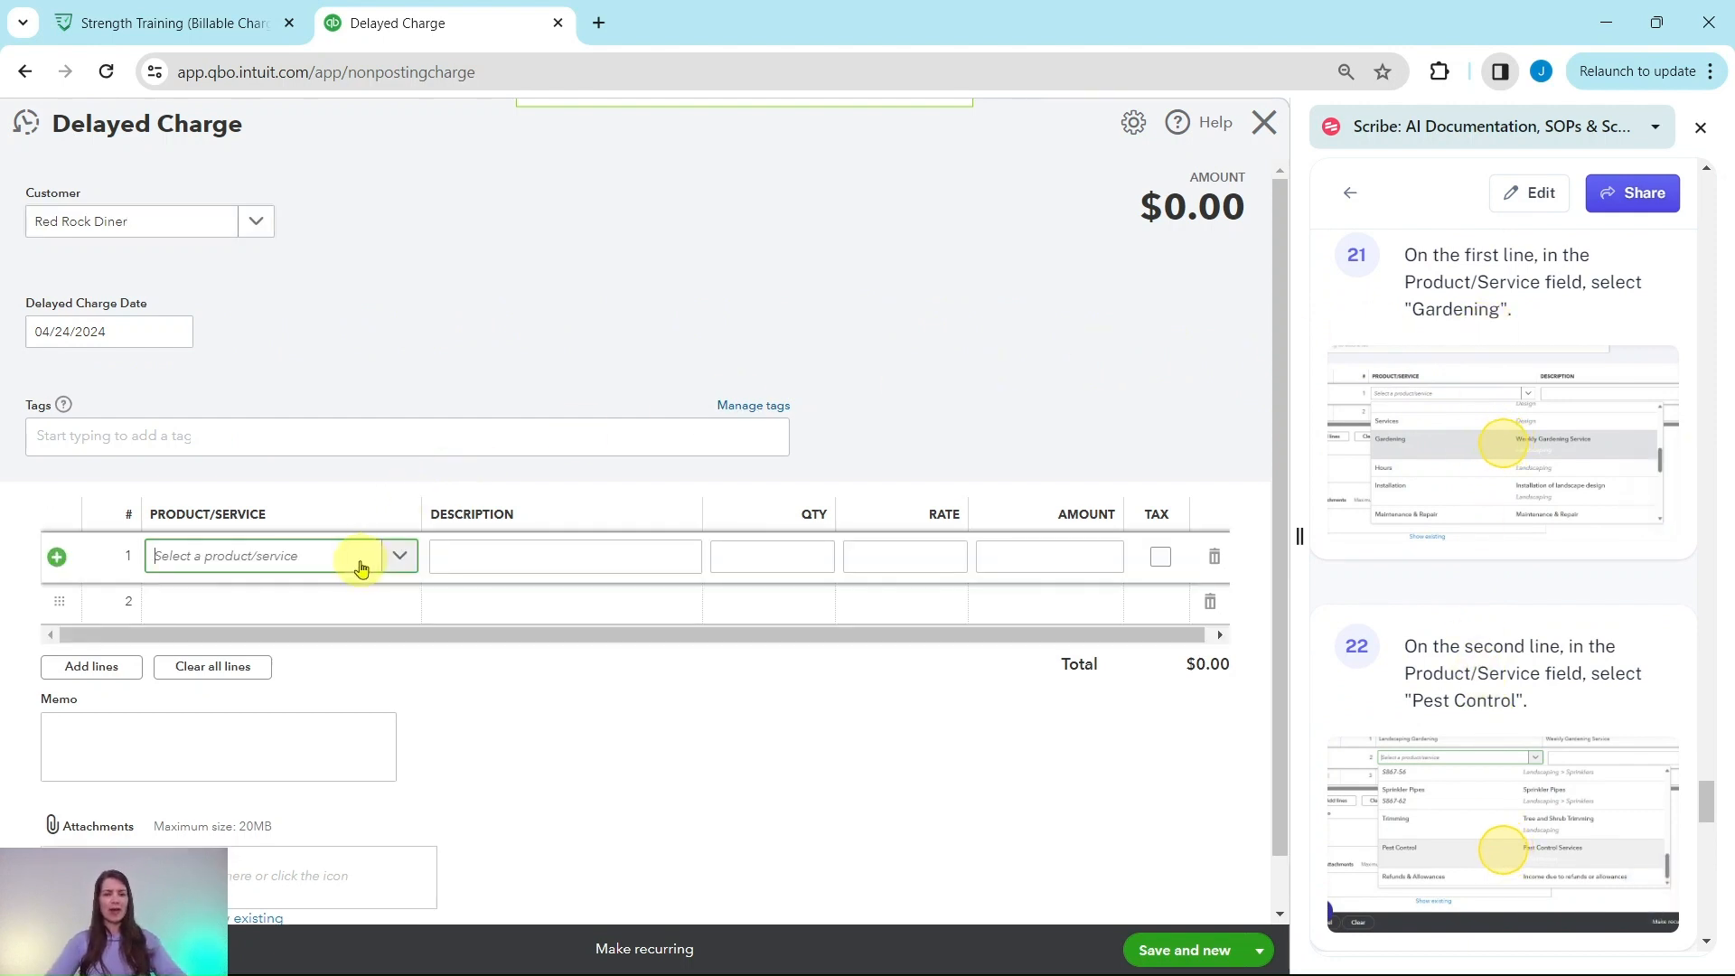
{"action": "type", "text": "gardening"}
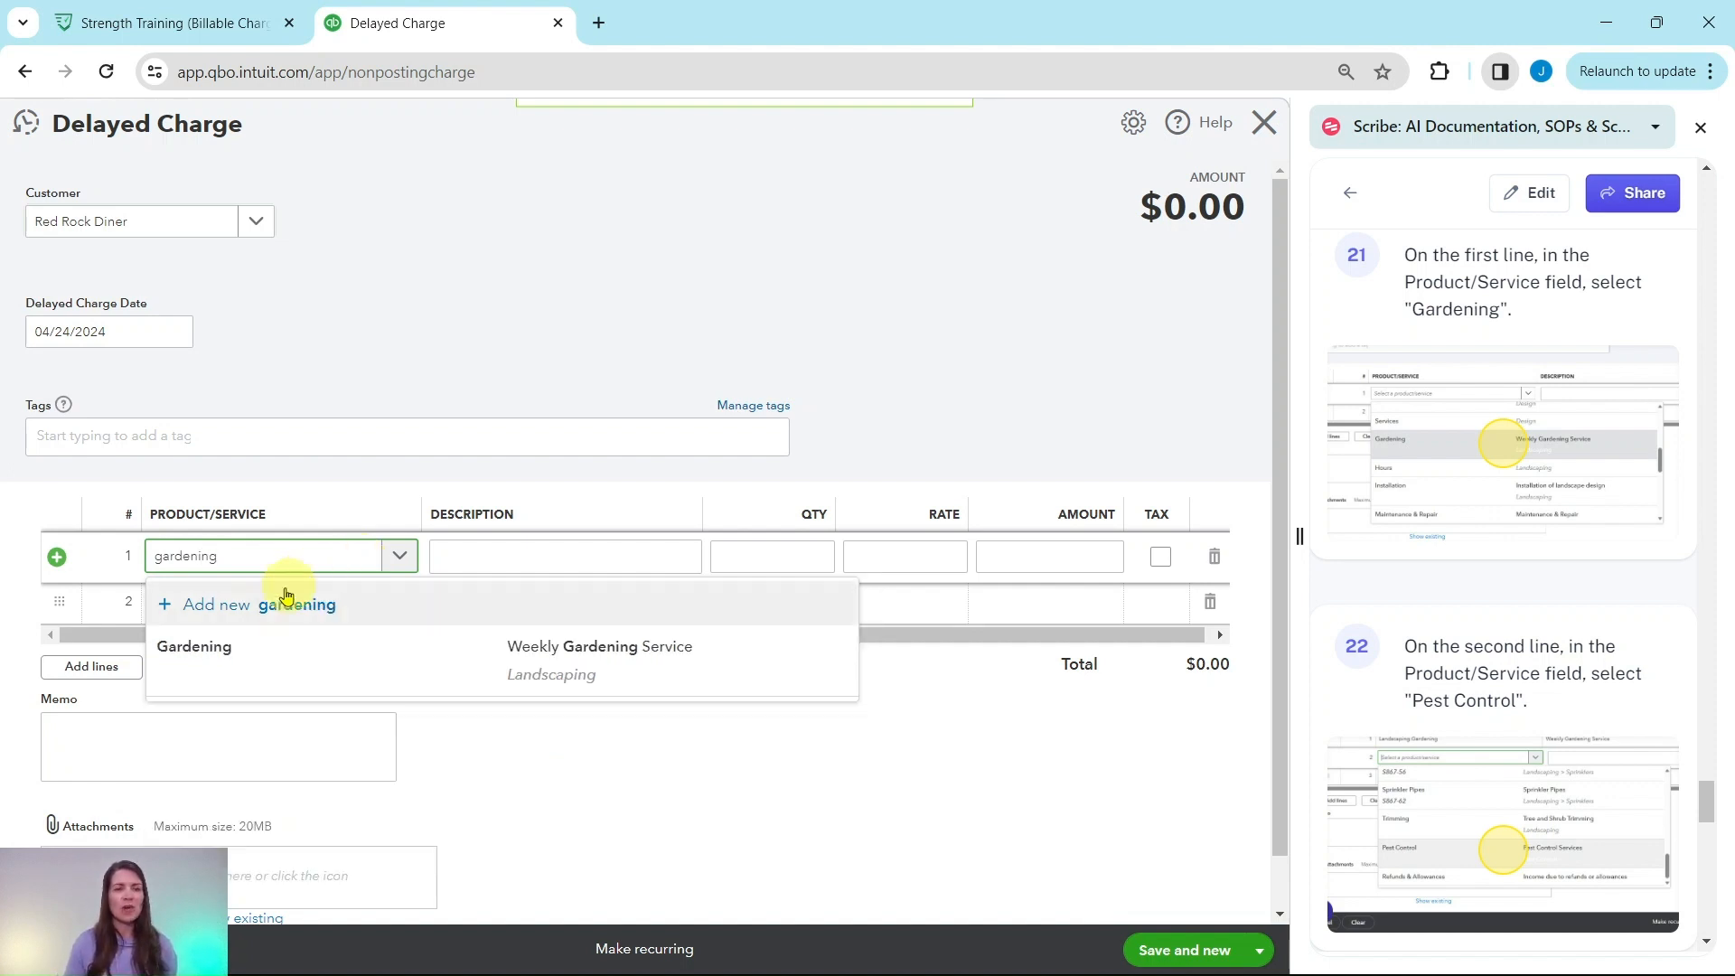
{"action": "left_click", "coordinate": [203, 645]}
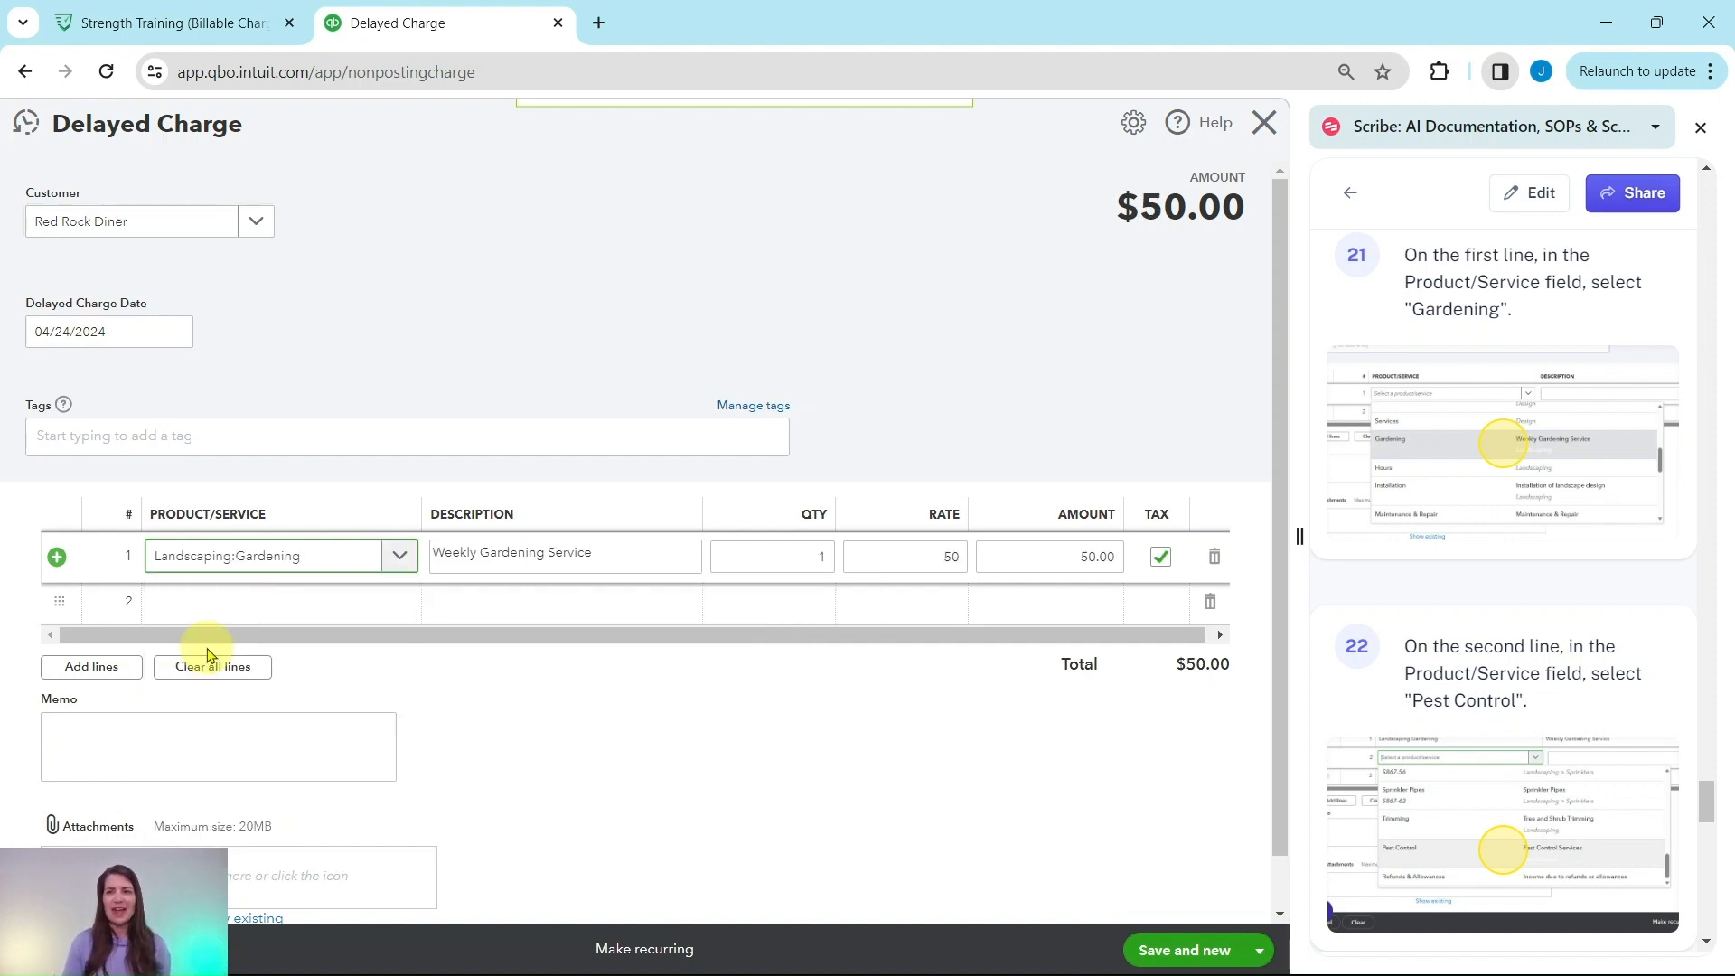
- Add the Pest Control service on the second line of the Red Rock Diner charge, save it and start another
{"action": "left_click", "coordinate": [349, 615]}
{"action": "type", "text": "pest"}
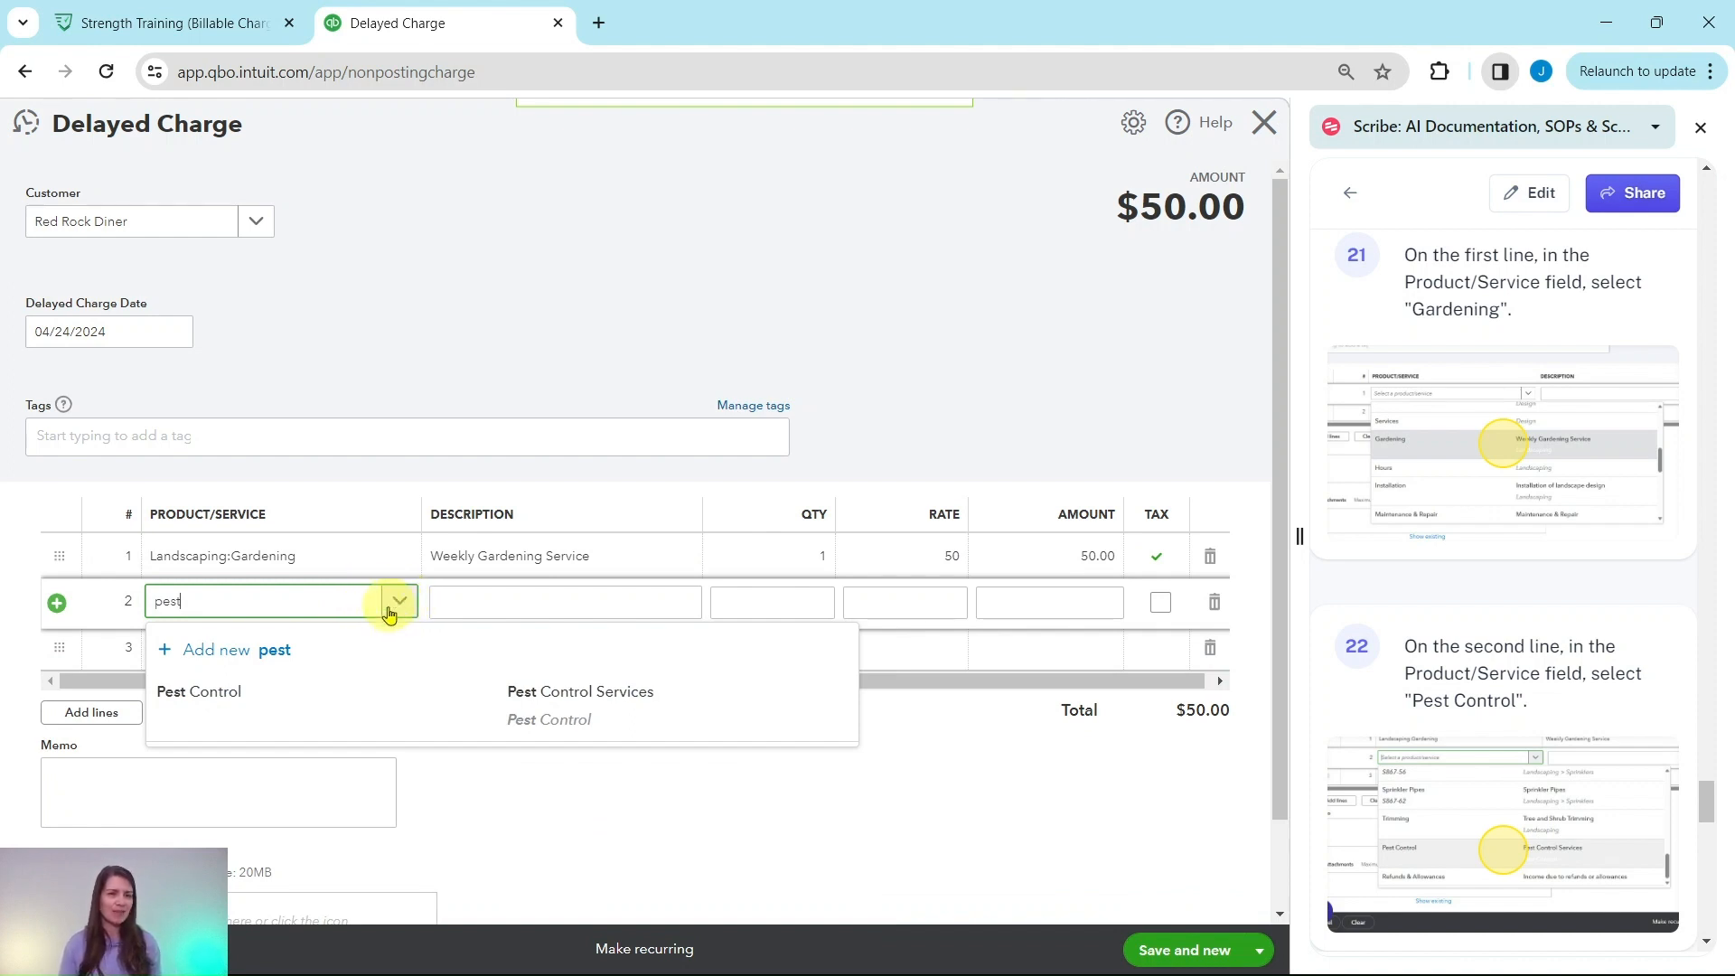
{"action": "left_click", "coordinate": [280, 701]}
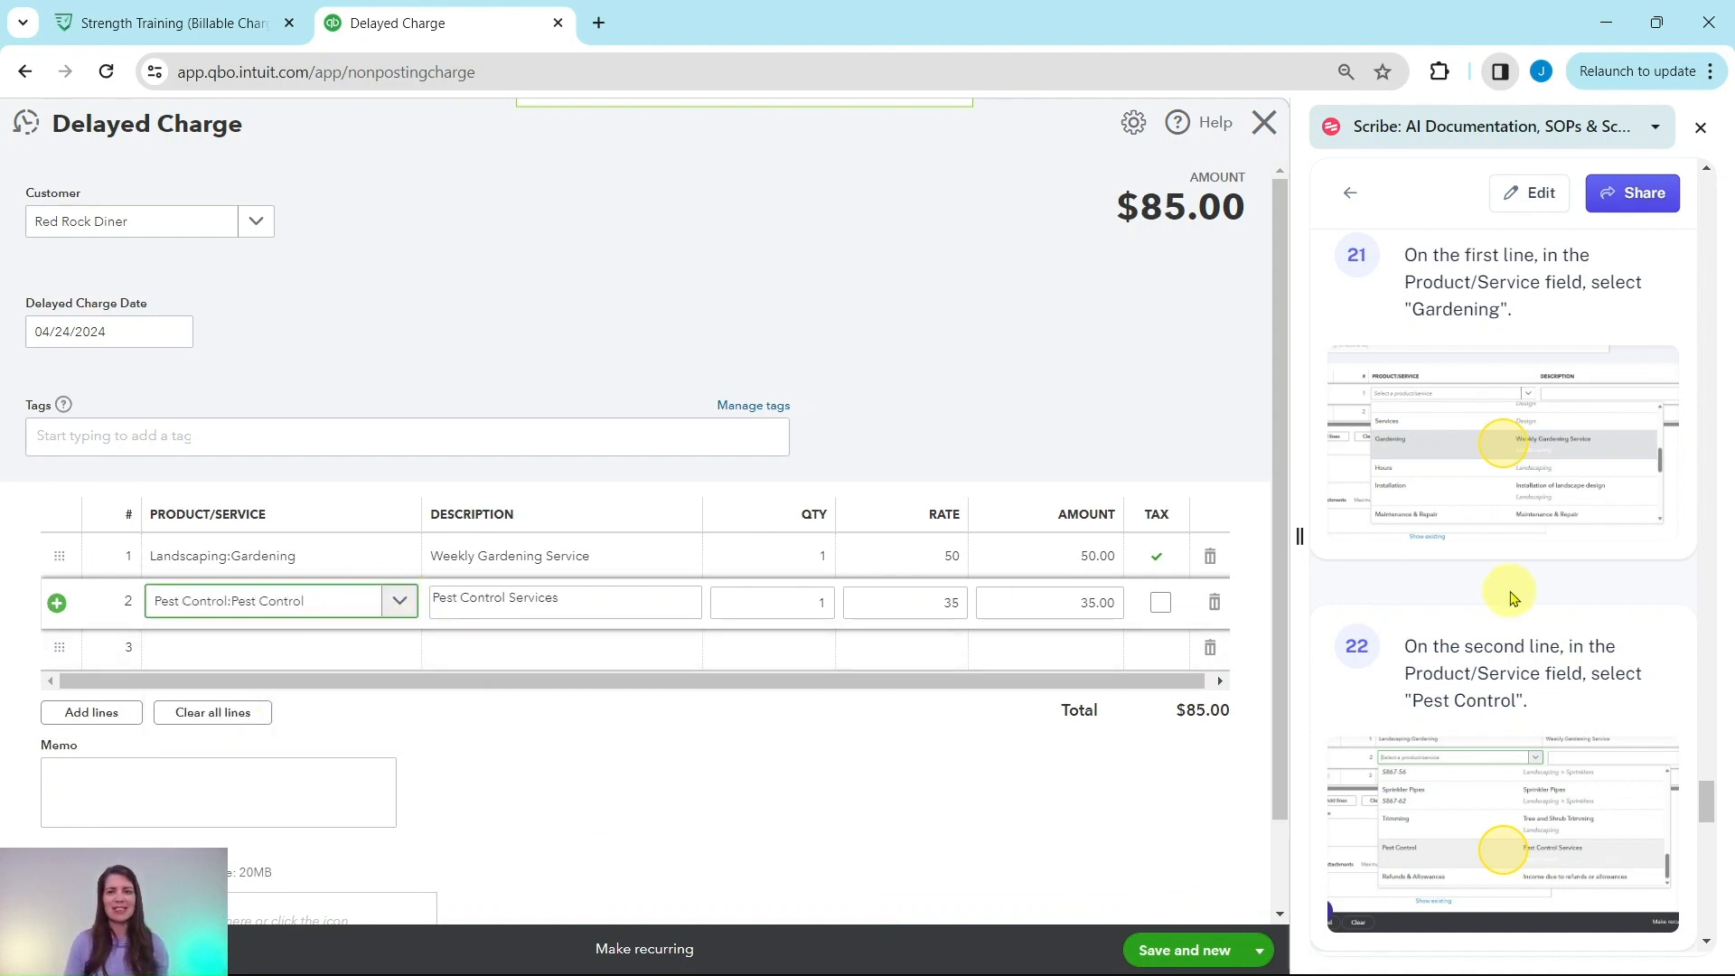
{"action": "scroll", "coordinate": [1502, 597], "scroll_direction": "down", "scroll_amount": 6}
{"action": "scroll", "coordinate": [1482, 604], "scroll_direction": "down", "scroll_amount": 1}
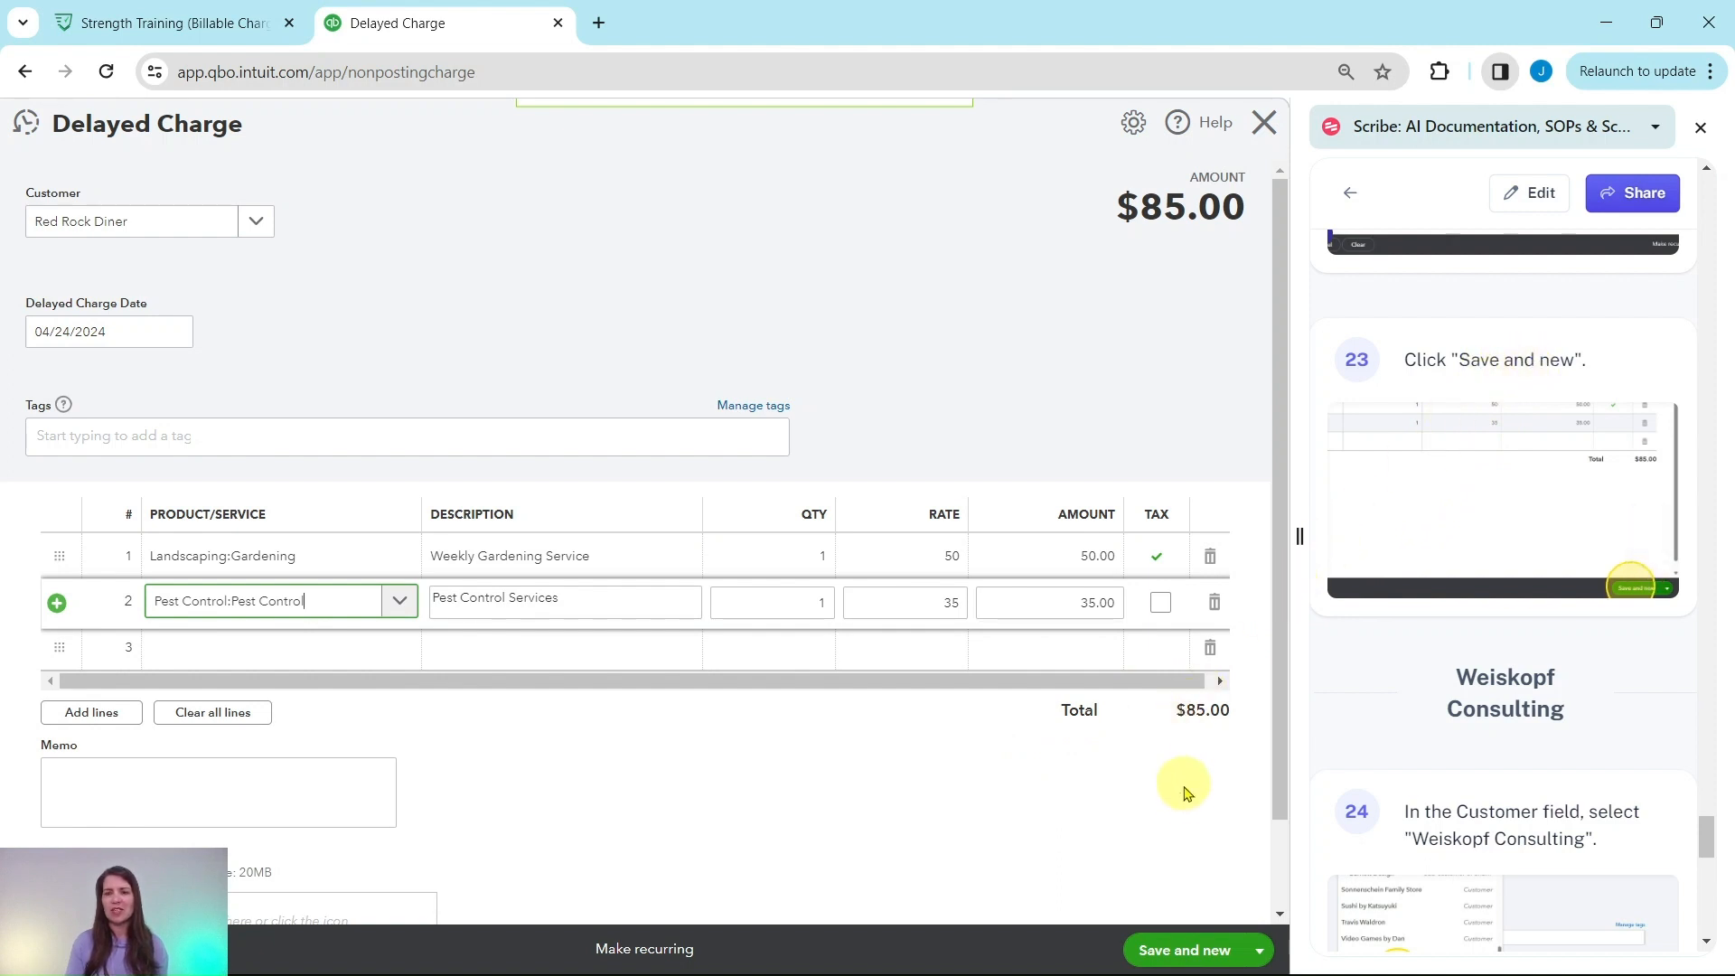
{"action": "left_click", "coordinate": [1189, 953]}
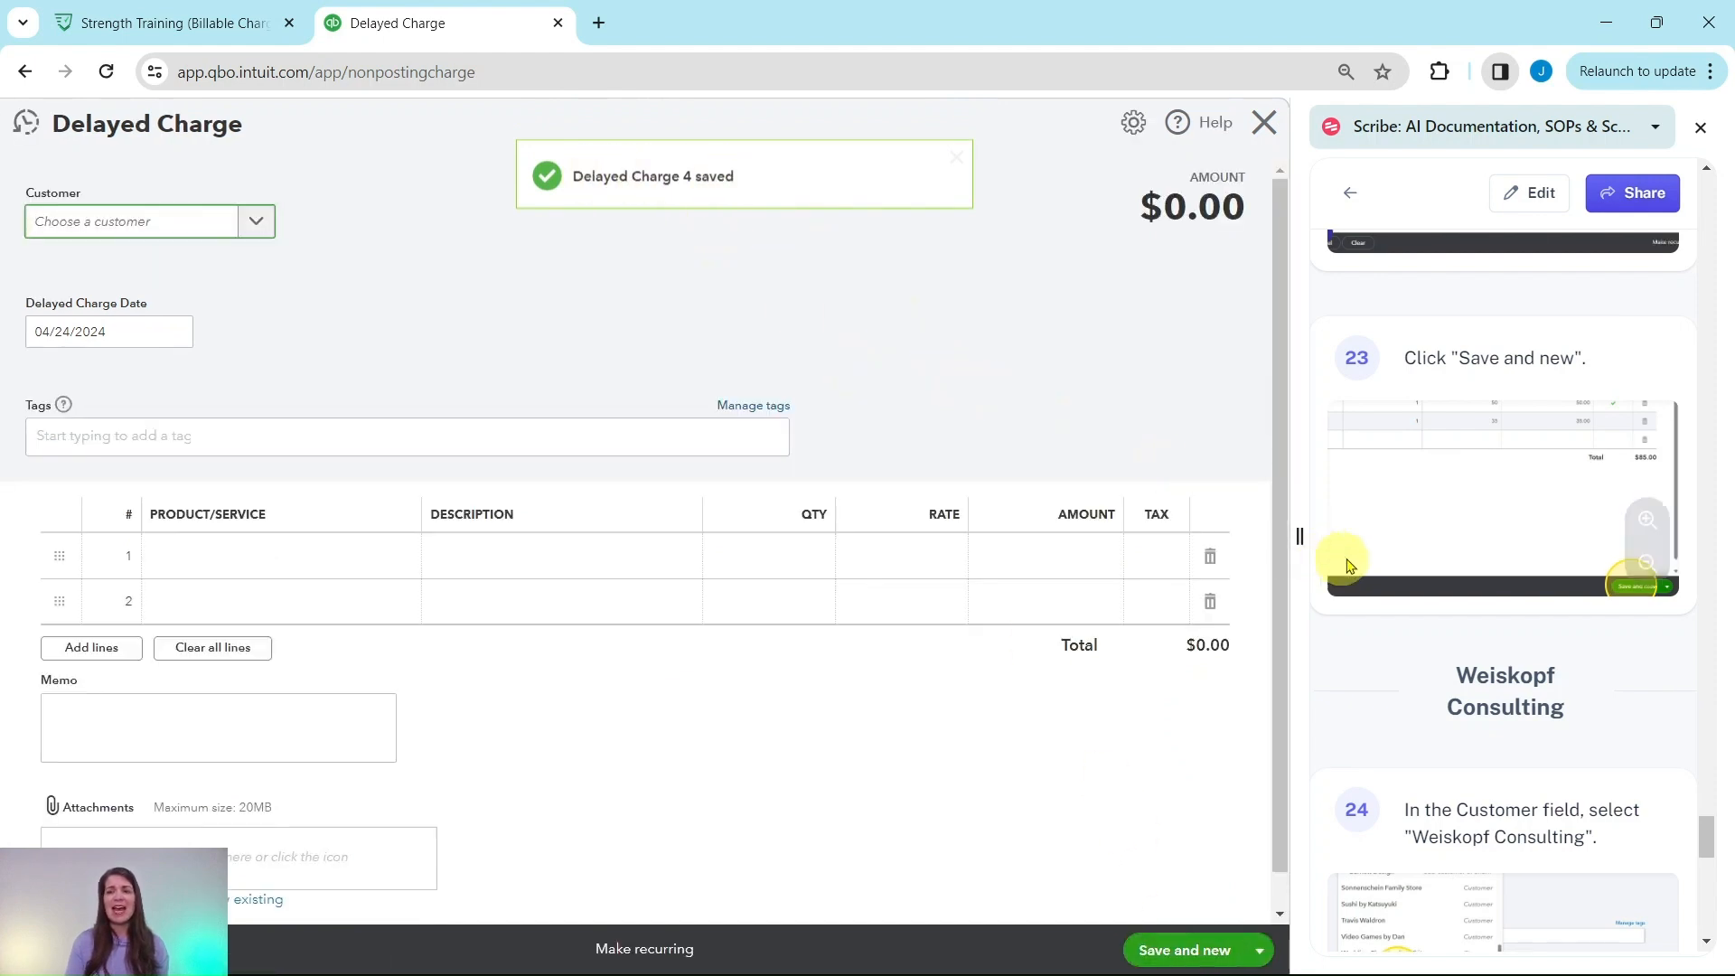
- Choose Weiskopf Consulting as the customer of the new delayed charge
{"action": "scroll", "coordinate": [1361, 556], "scroll_direction": "down", "scroll_amount": 5}
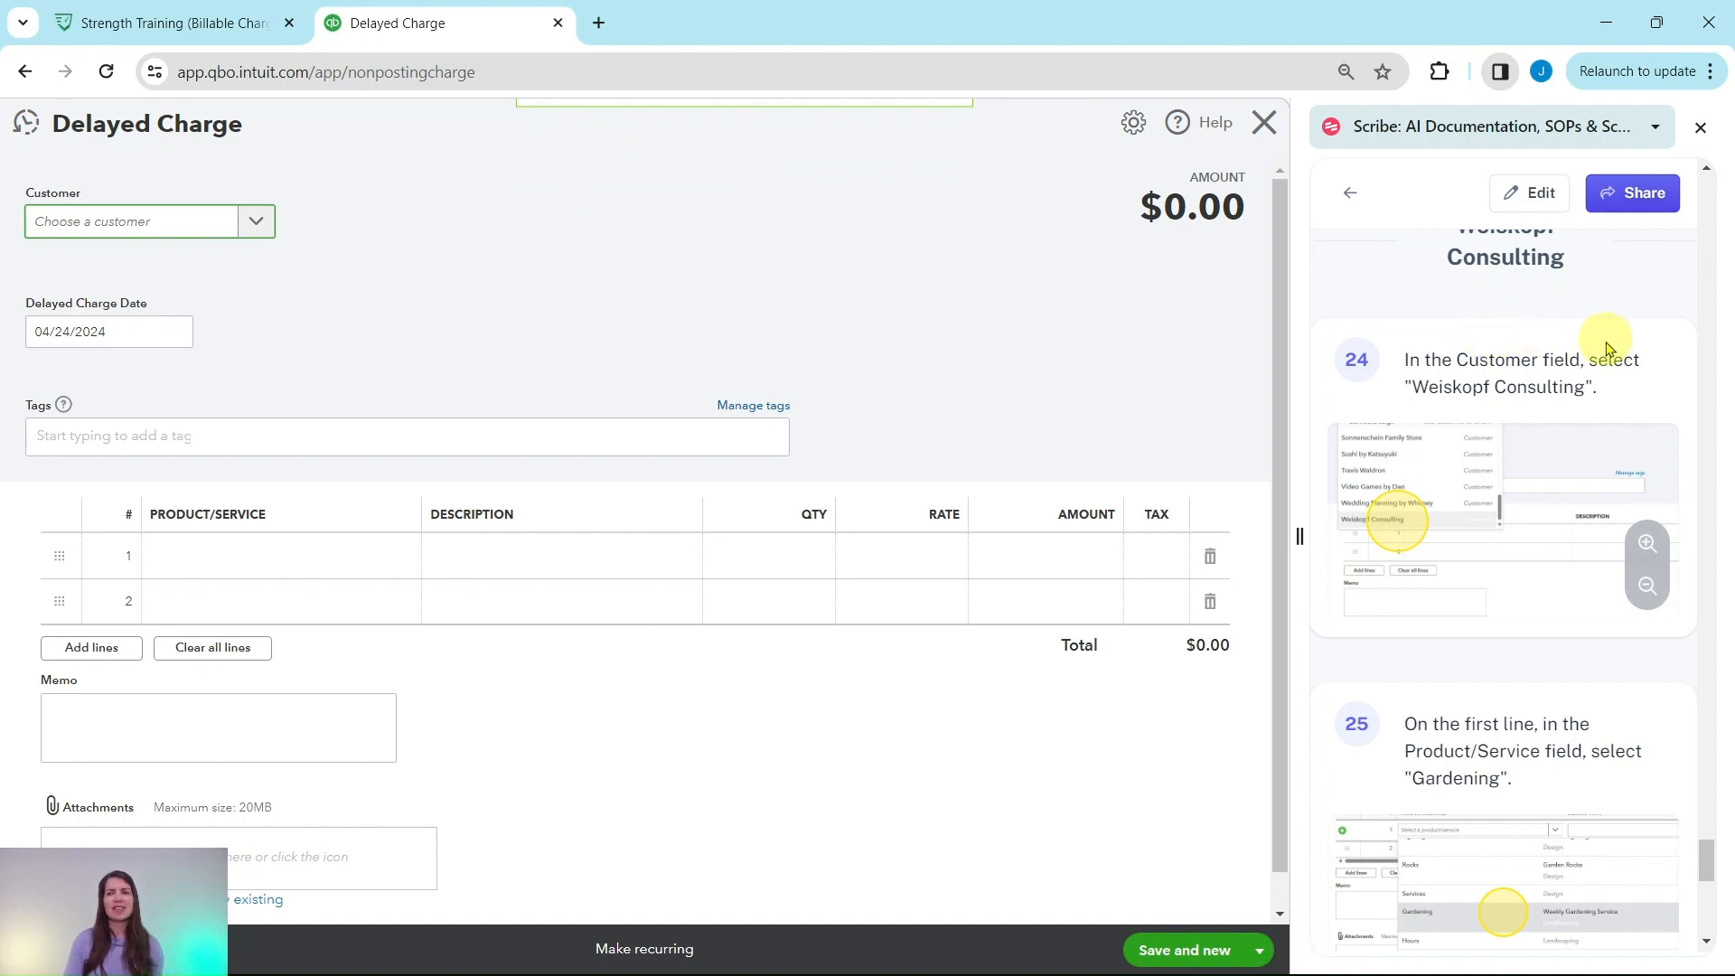
{"action": "left_click", "coordinate": [253, 226]}
{"action": "scroll", "coordinate": [221, 357], "scroll_direction": "down", "scroll_amount": 2}
{"action": "scroll", "coordinate": [221, 357], "scroll_direction": "down", "scroll_amount": 10}
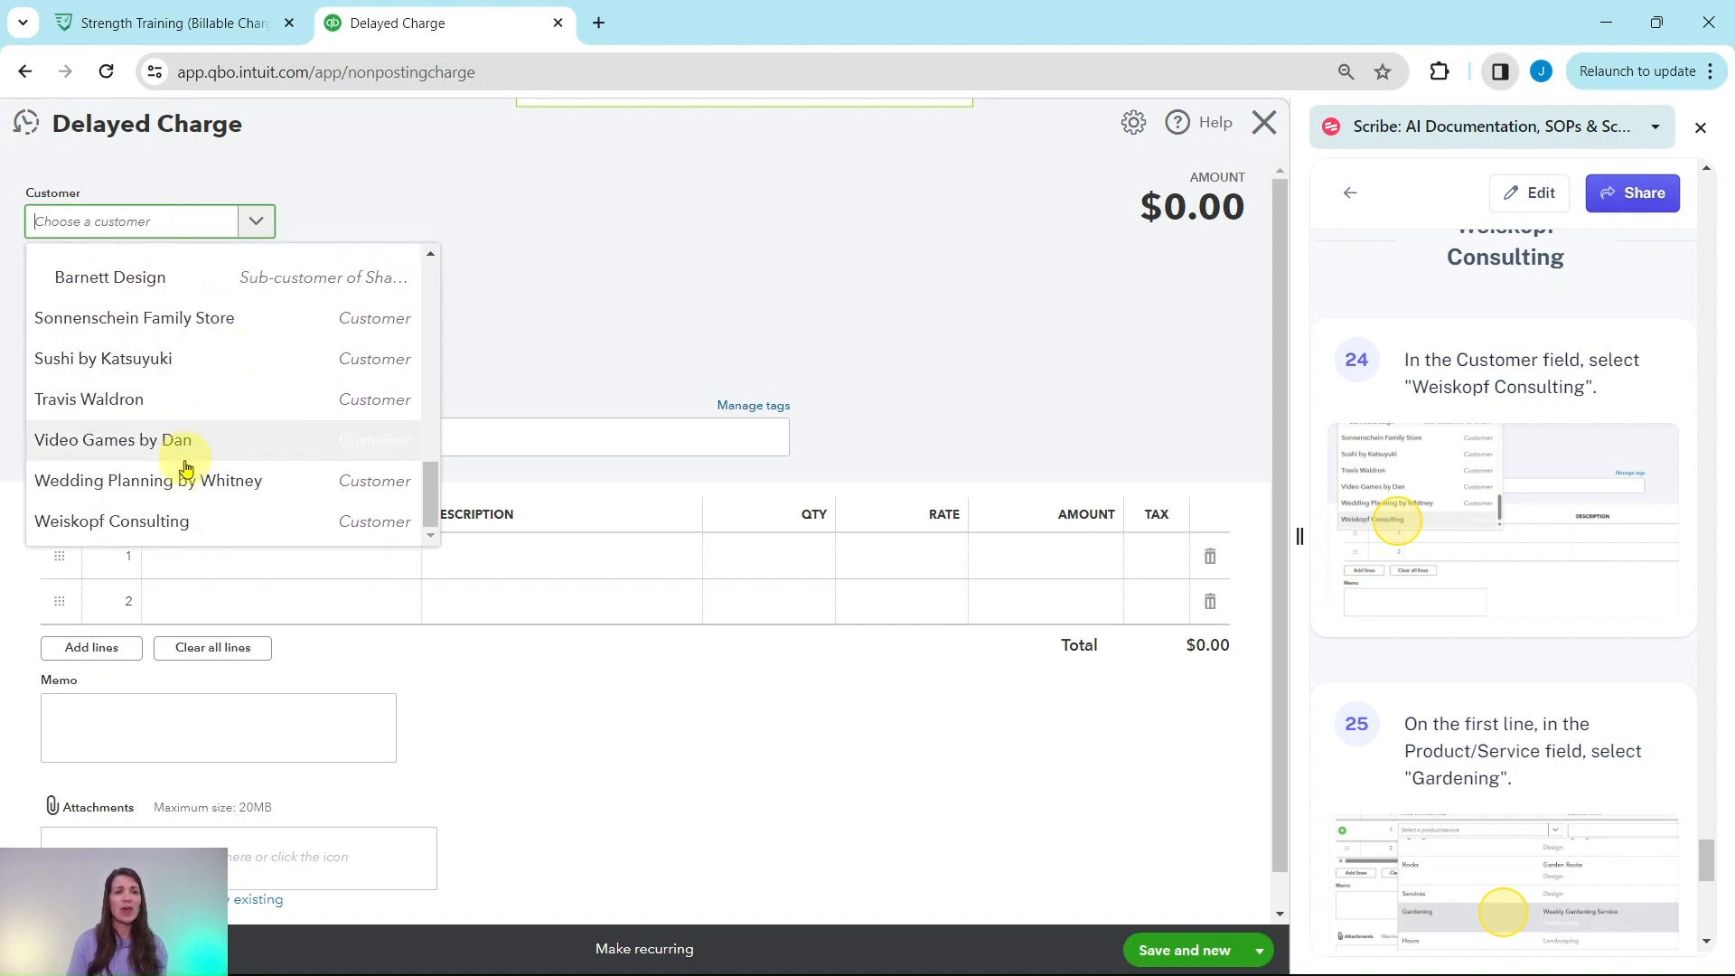
{"action": "left_click", "coordinate": [177, 533]}
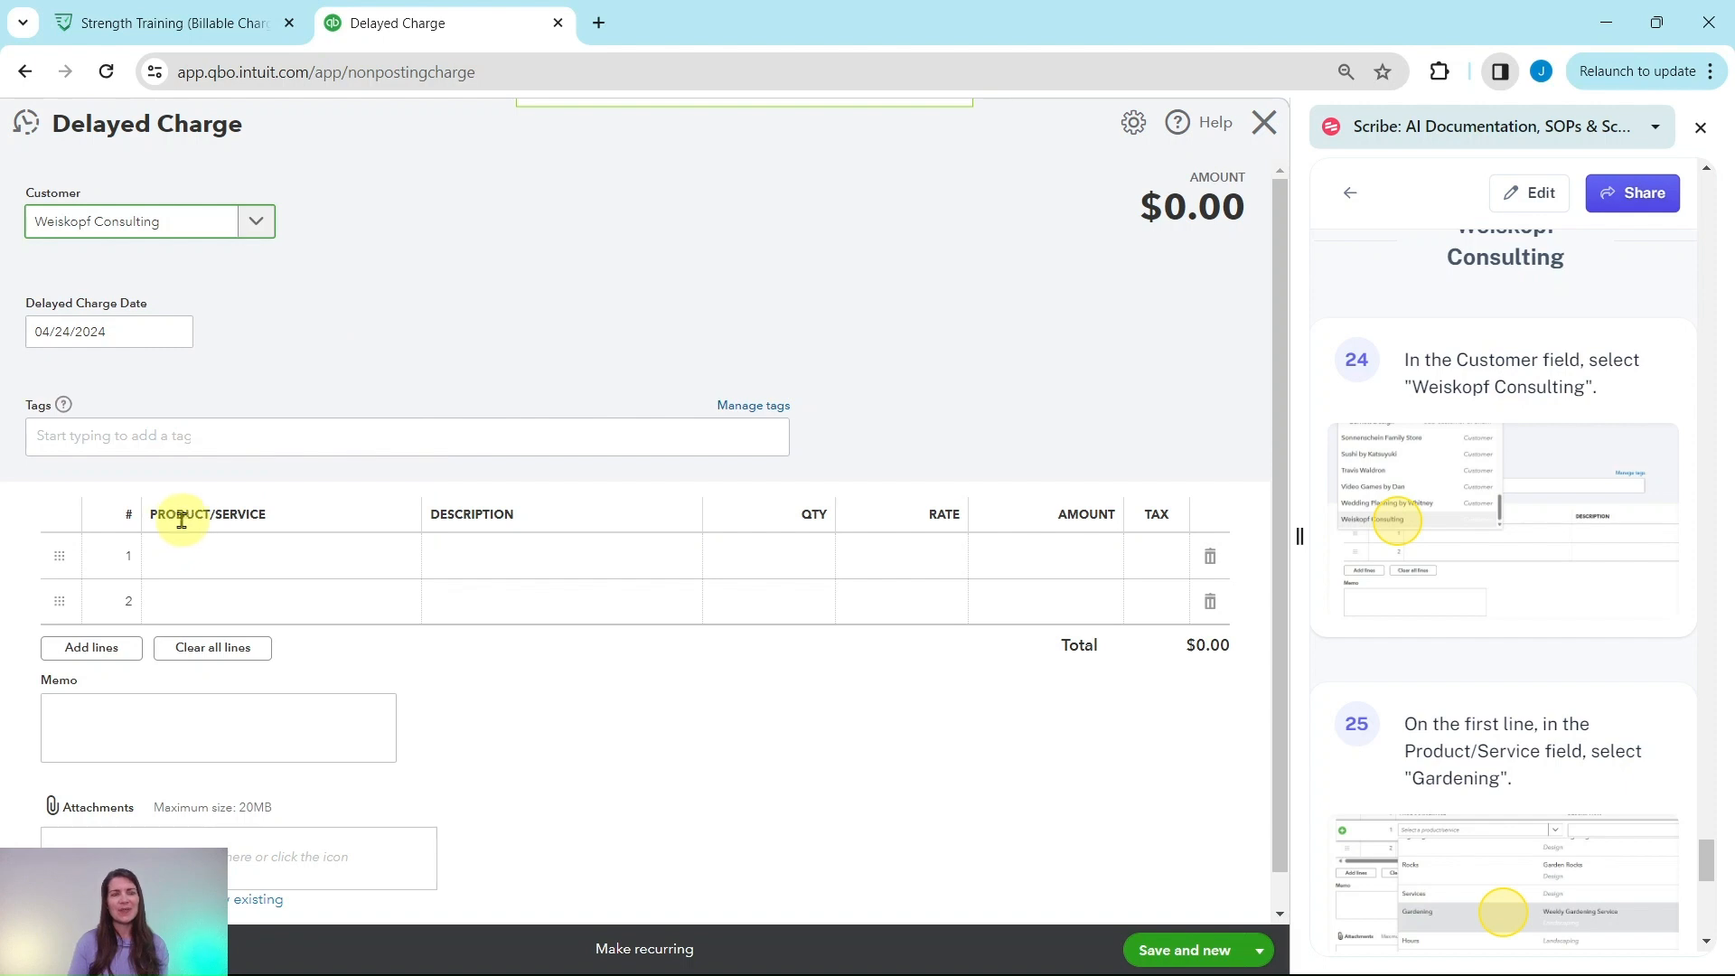
- Add the Gardening service on the first line of the Weiskopf Consulting charge
{"action": "scroll", "coordinate": [1519, 587], "scroll_direction": "down", "scroll_amount": 3}
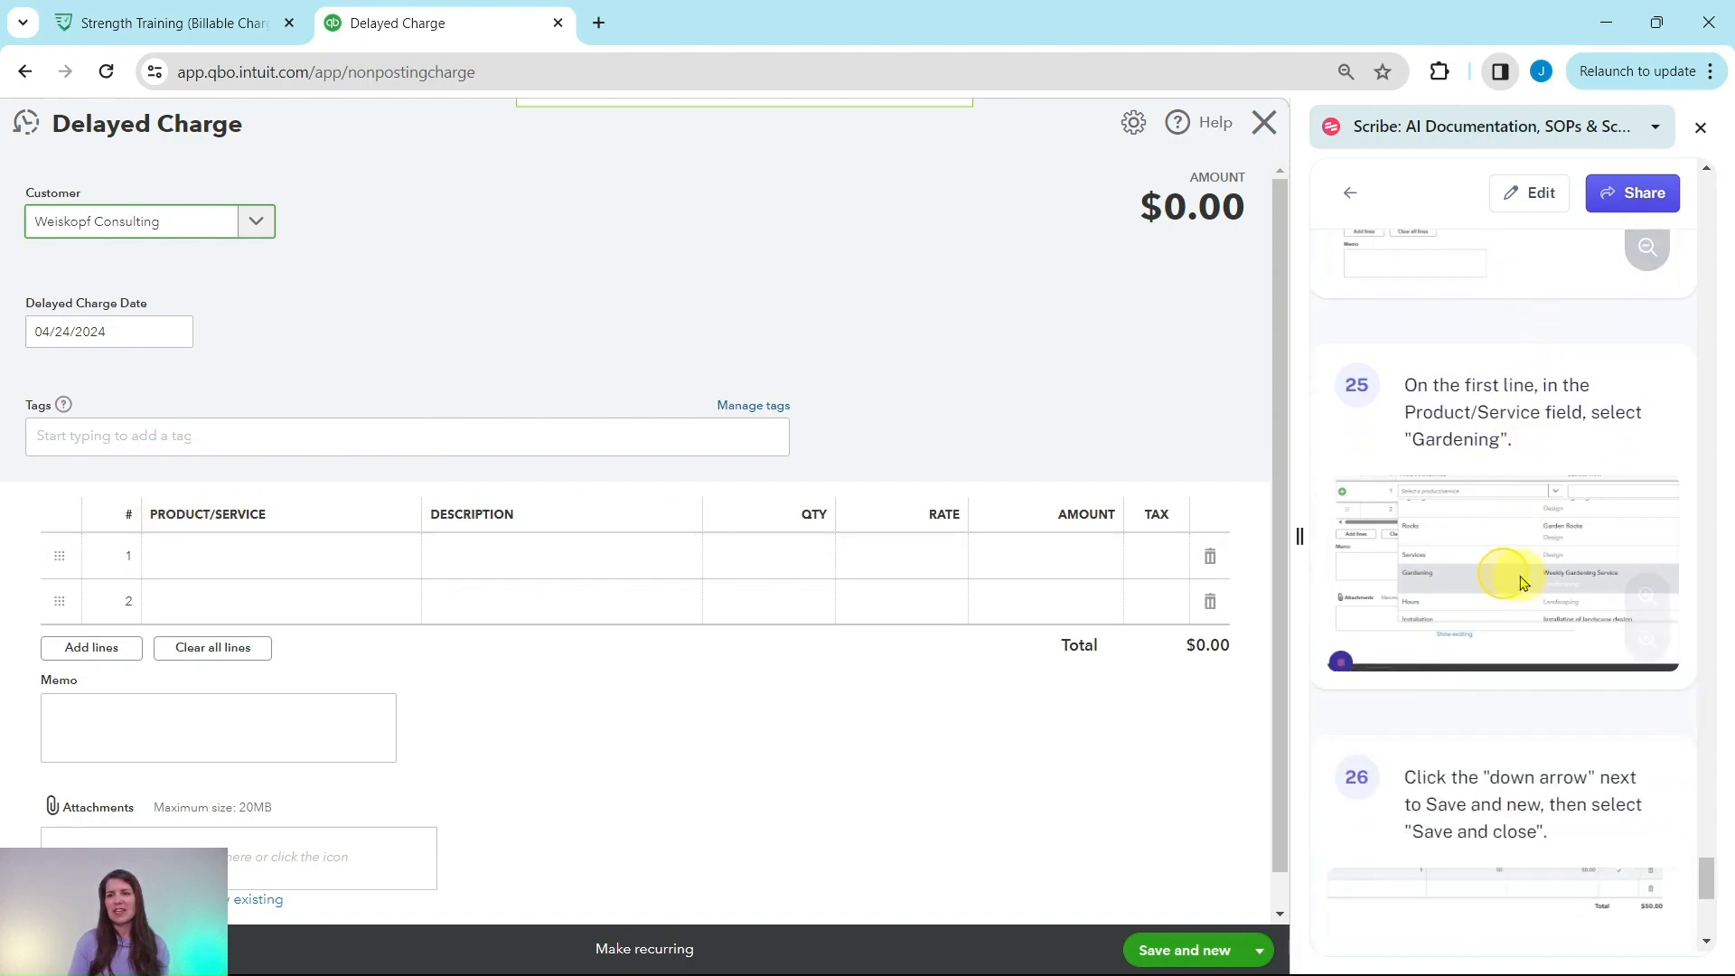
{"action": "scroll", "coordinate": [1521, 583], "scroll_direction": "down", "scroll_amount": 1}
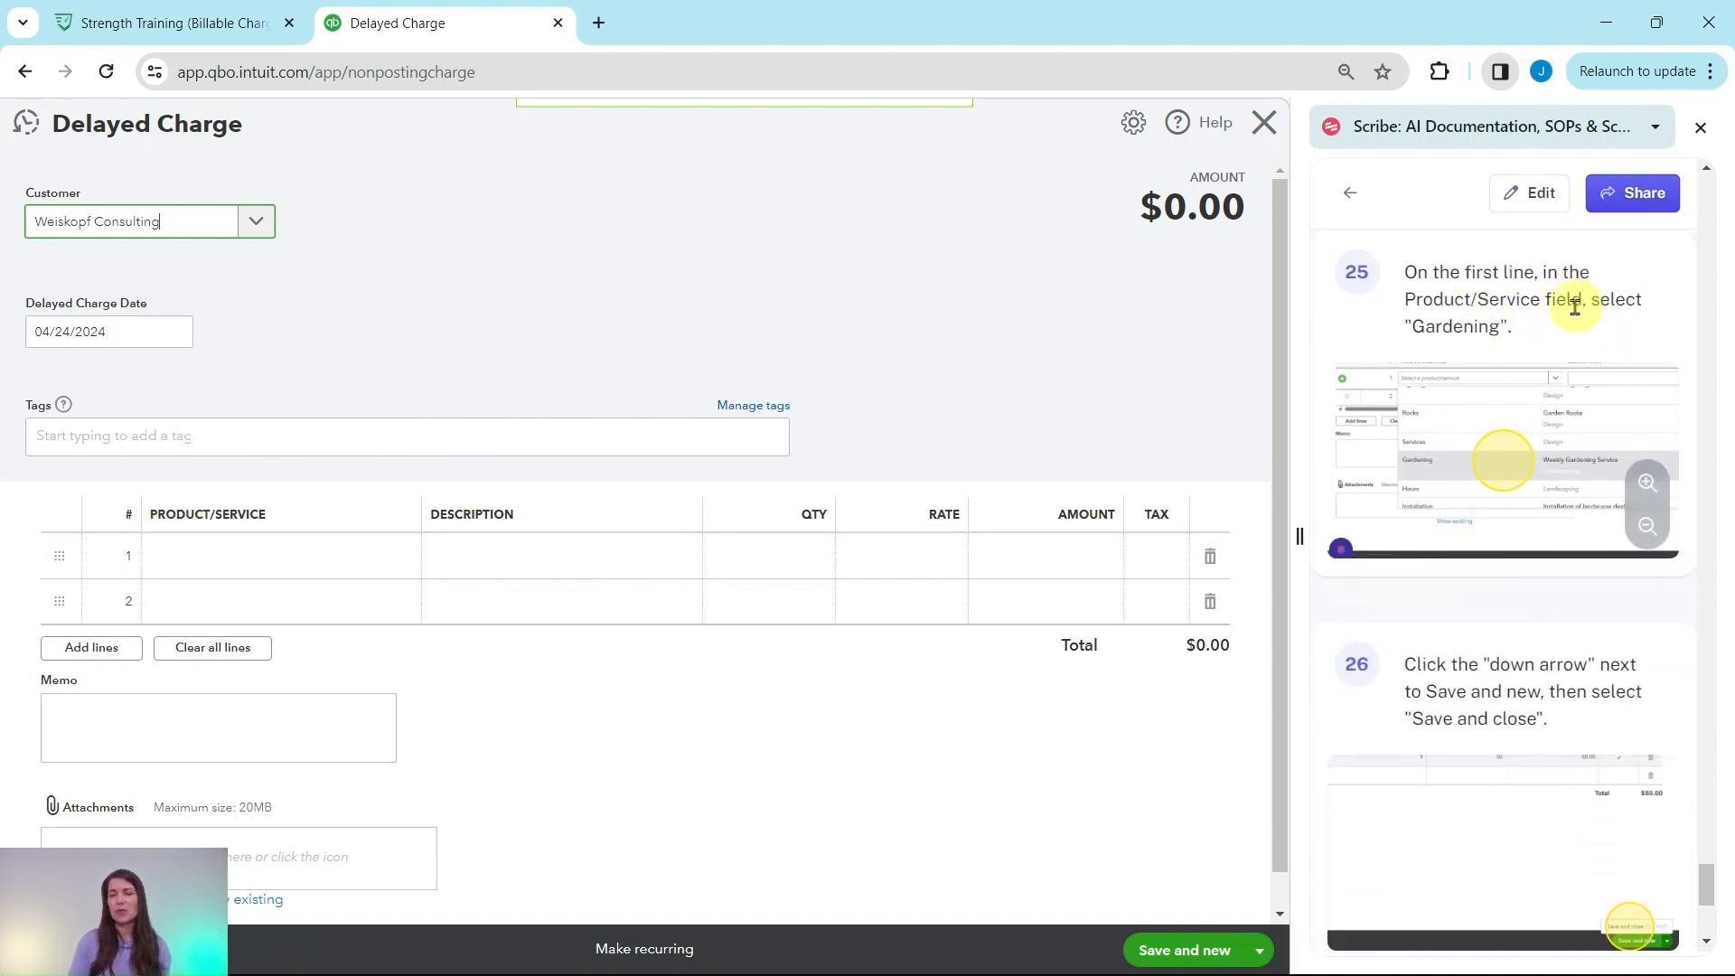
{"action": "left_click", "coordinate": [294, 561]}
{"action": "type", "text": "ga"}
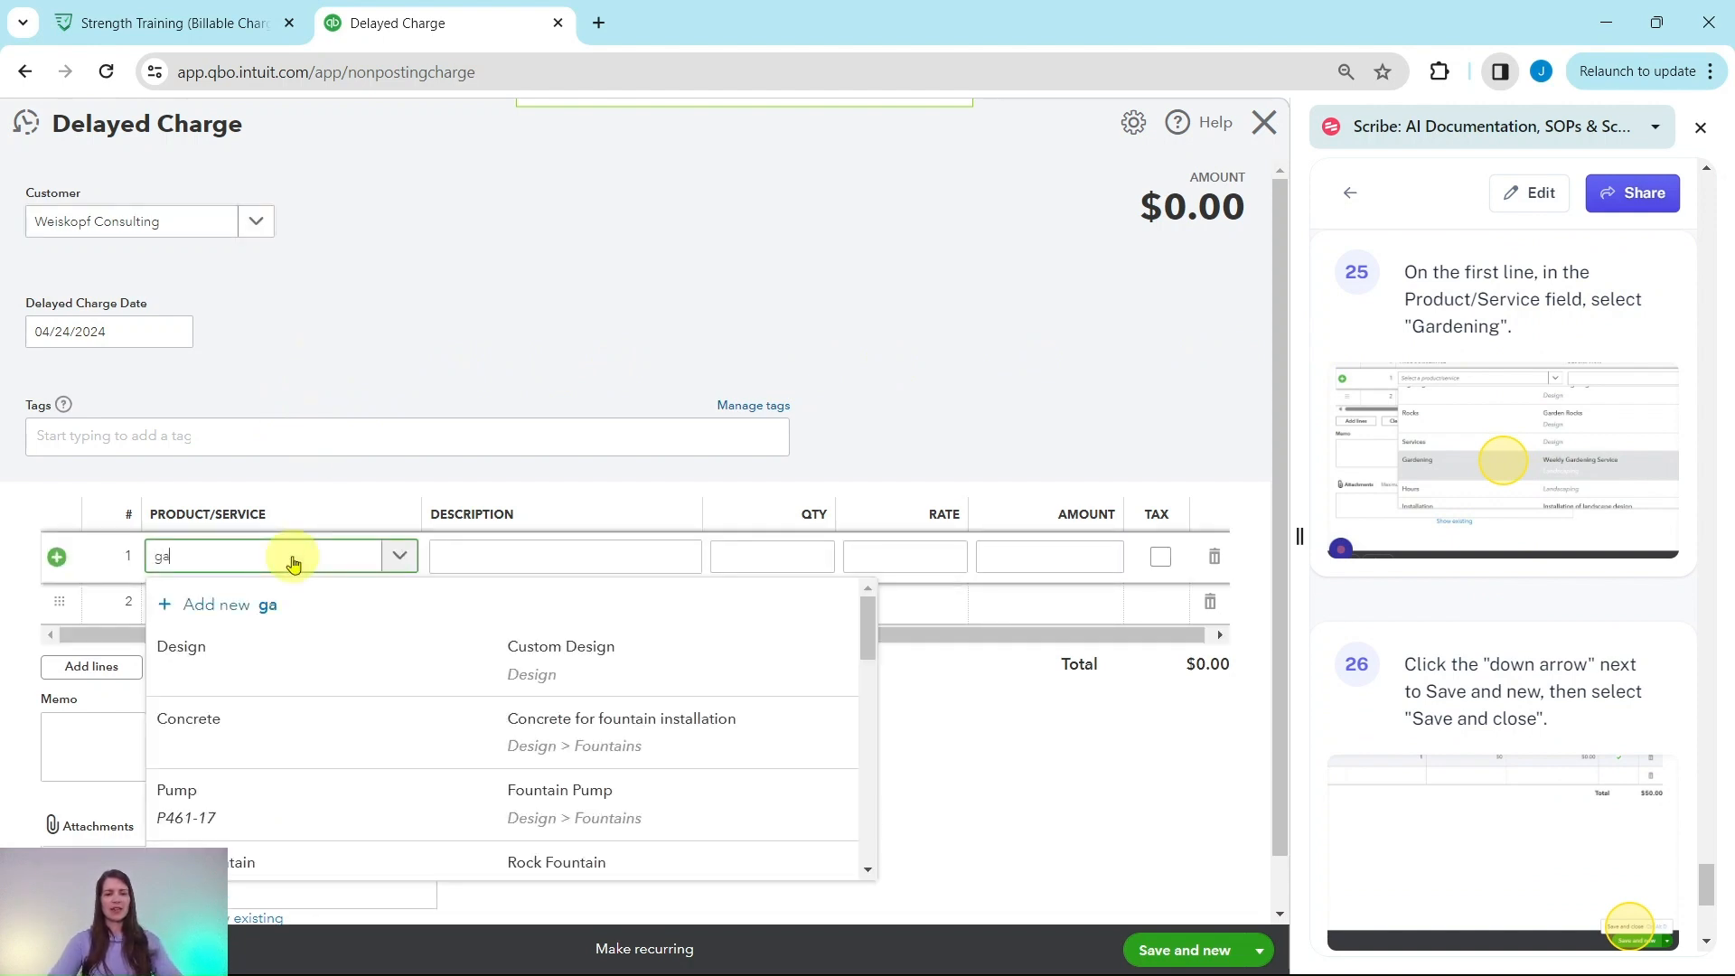
{"action": "type", "text": "rdenin"}
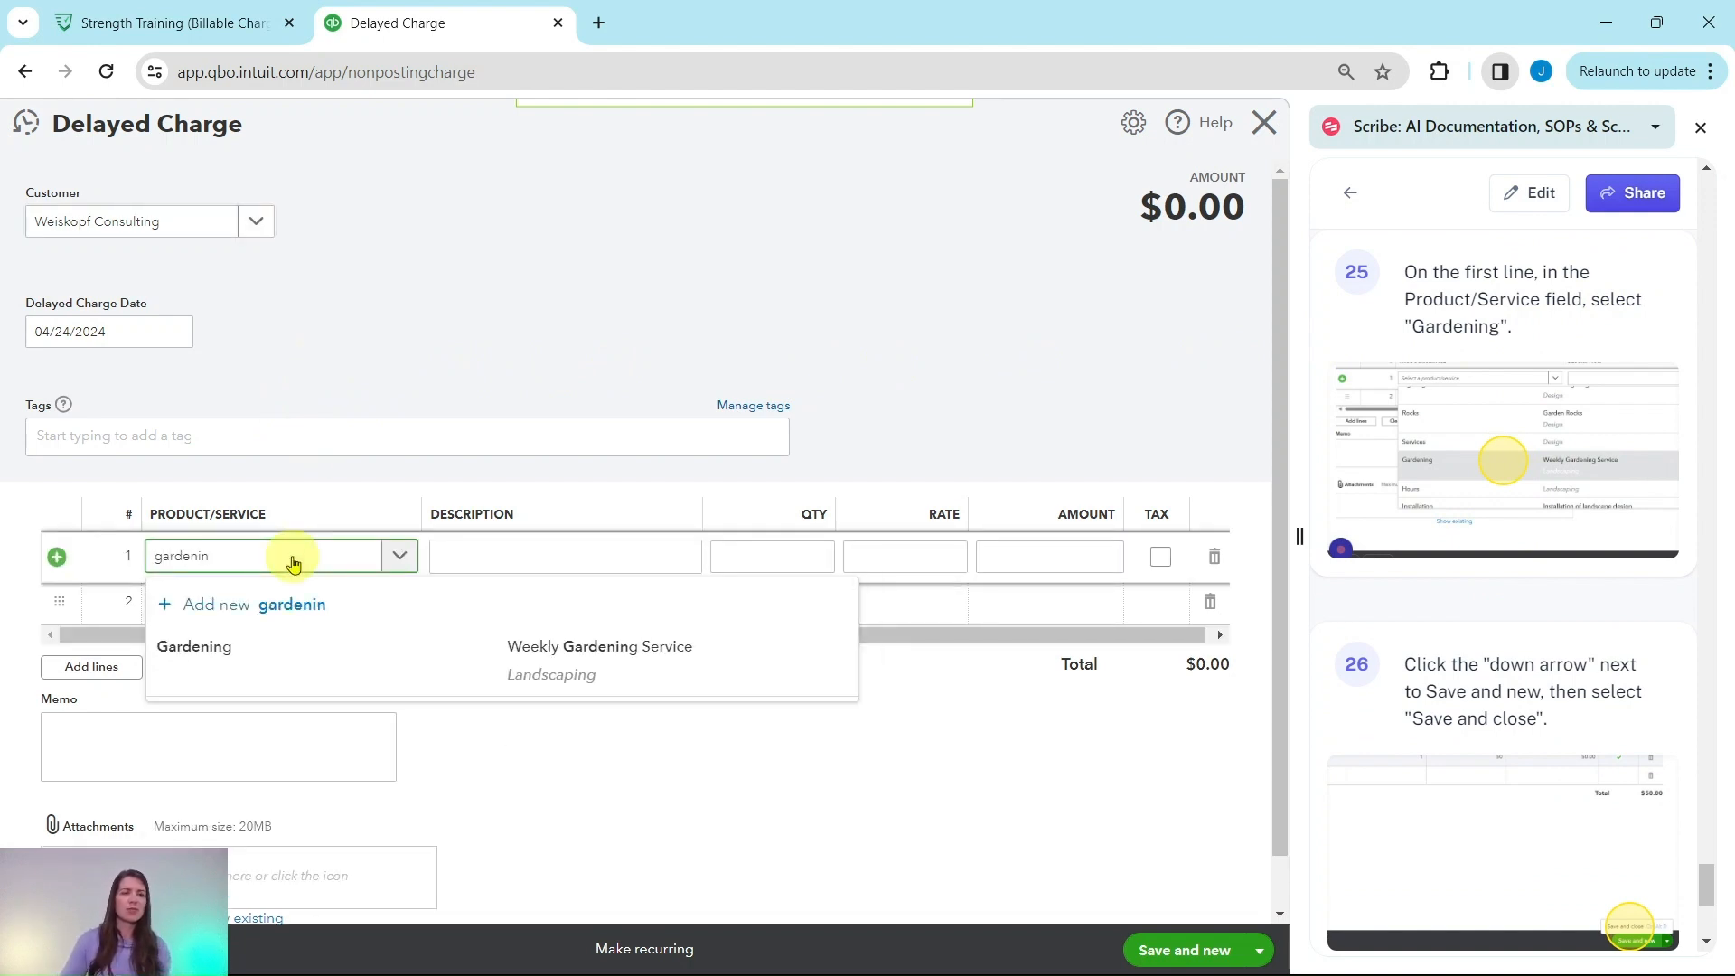
{"action": "left_click", "coordinate": [259, 678]}
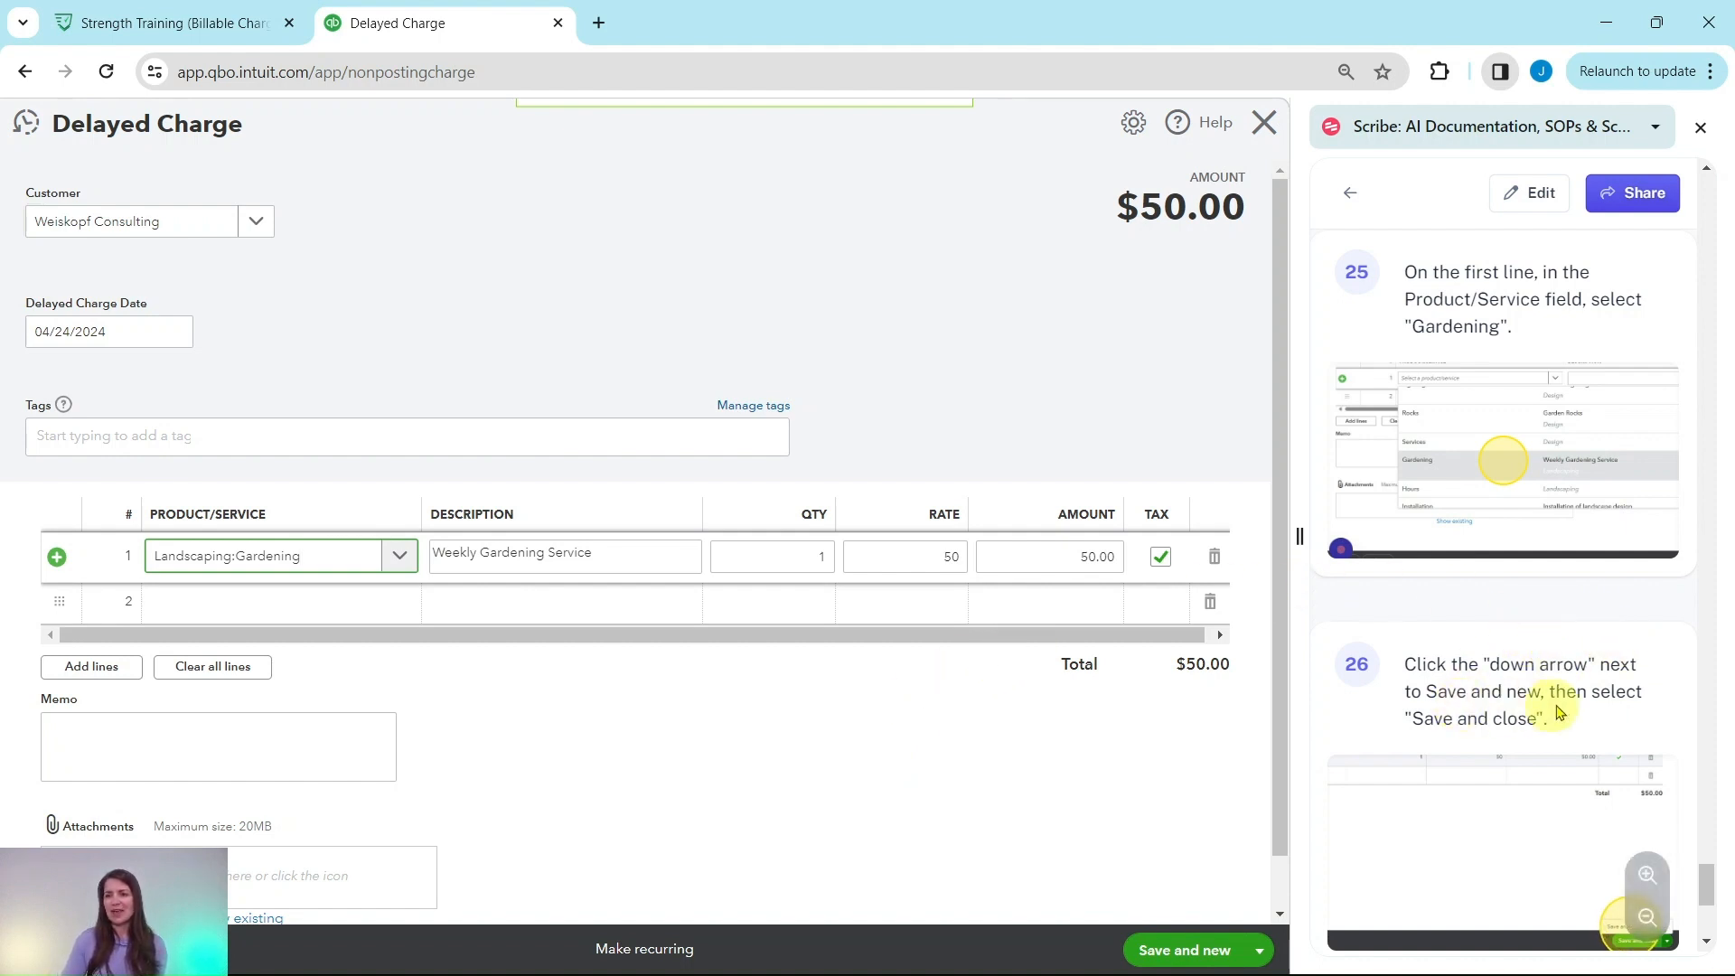
- Save the Weiskopf Consulting delayed charge and close the form
{"action": "scroll", "coordinate": [1483, 723], "scroll_direction": "down", "scroll_amount": 1}
{"action": "scroll", "coordinate": [1474, 723], "scroll_direction": "down", "scroll_amount": 3}
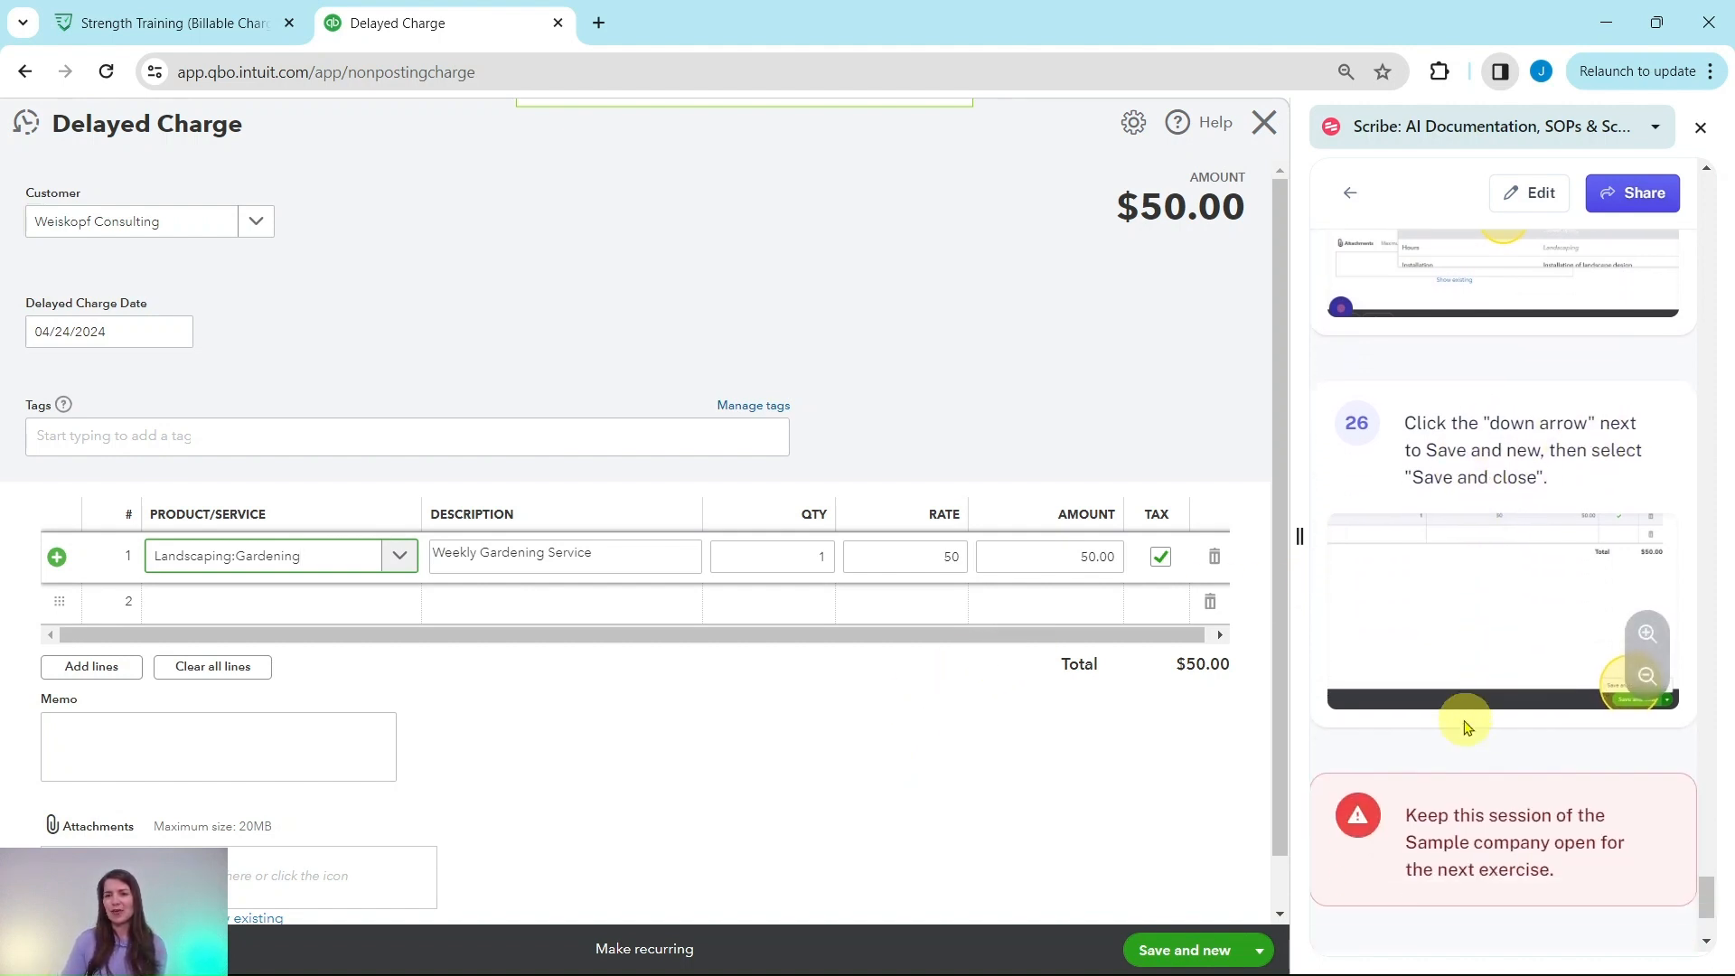
{"action": "left_click", "coordinate": [1261, 956]}
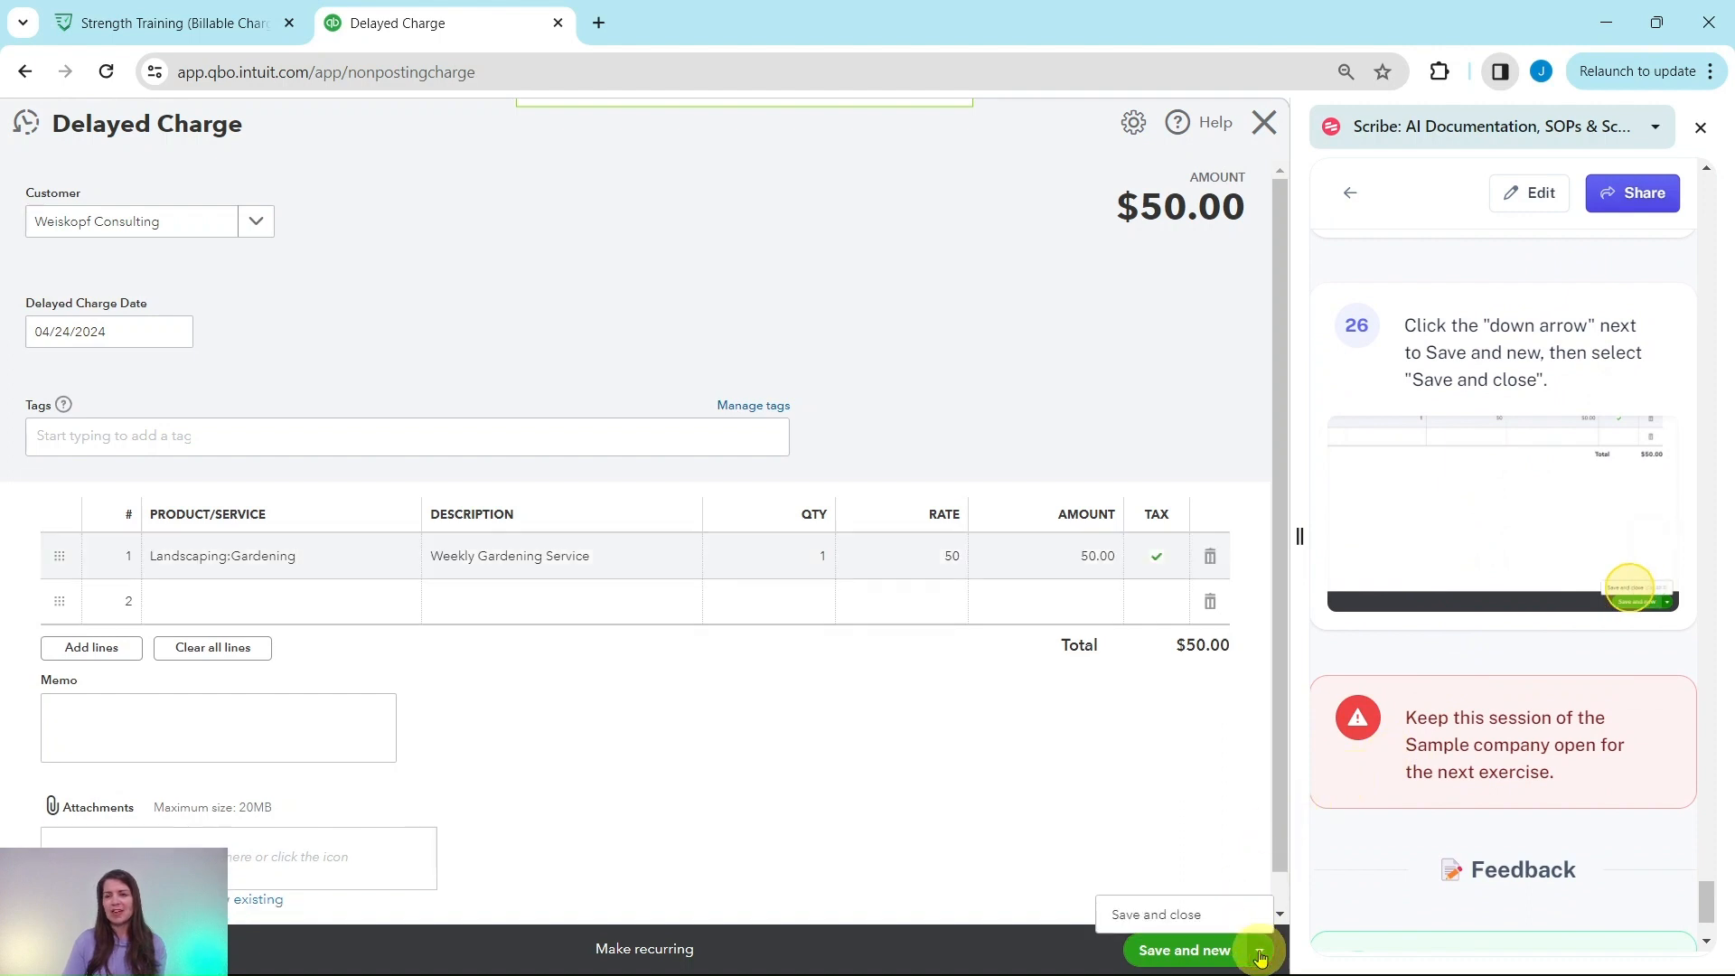
{"action": "left_click", "coordinate": [1168, 920]}
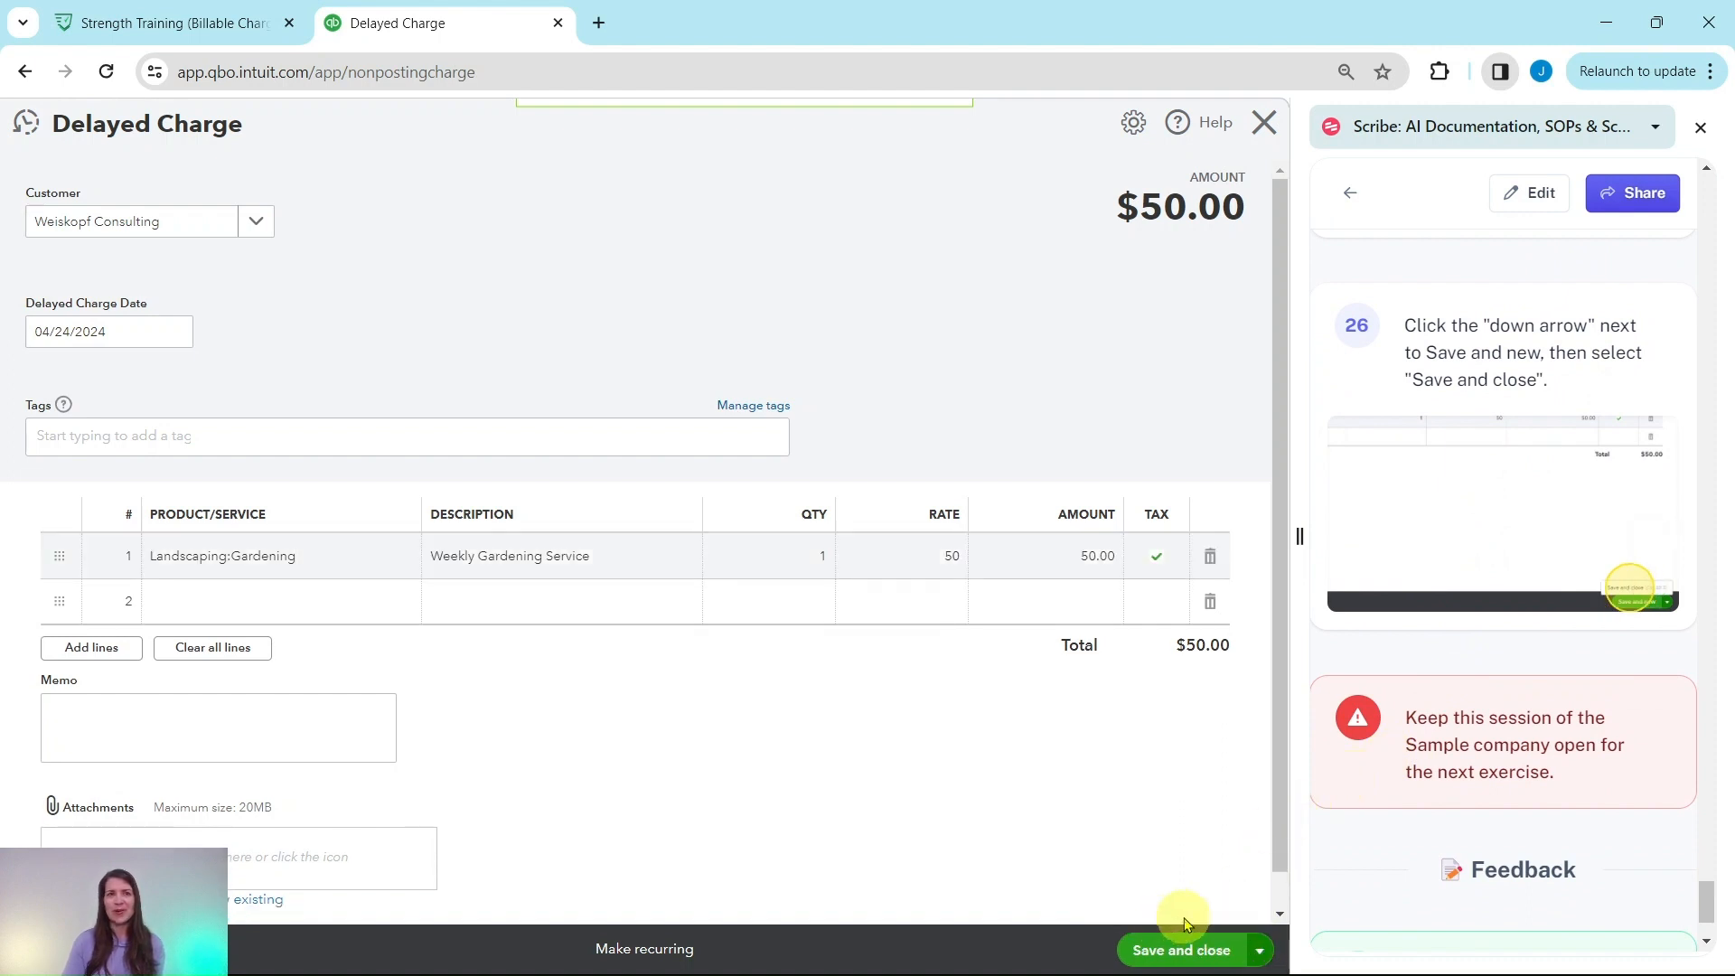